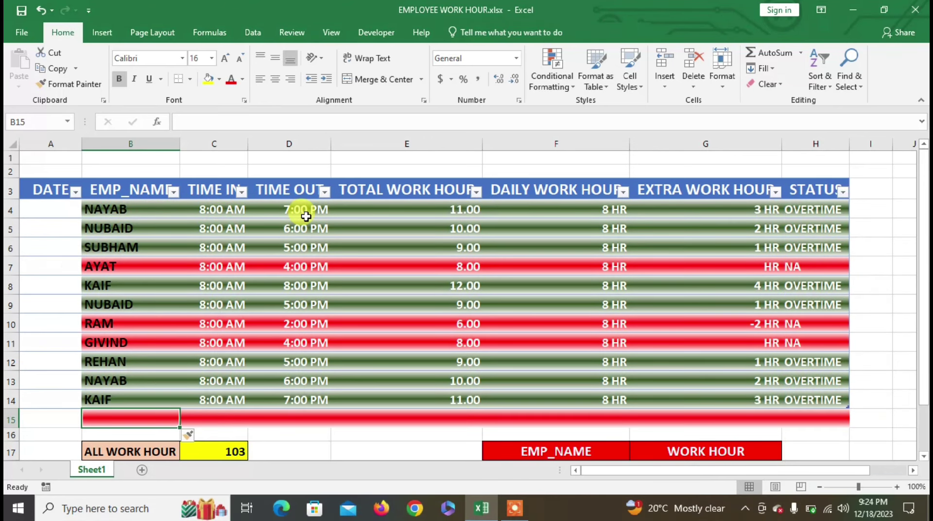
pyautogui.click(424, 210)
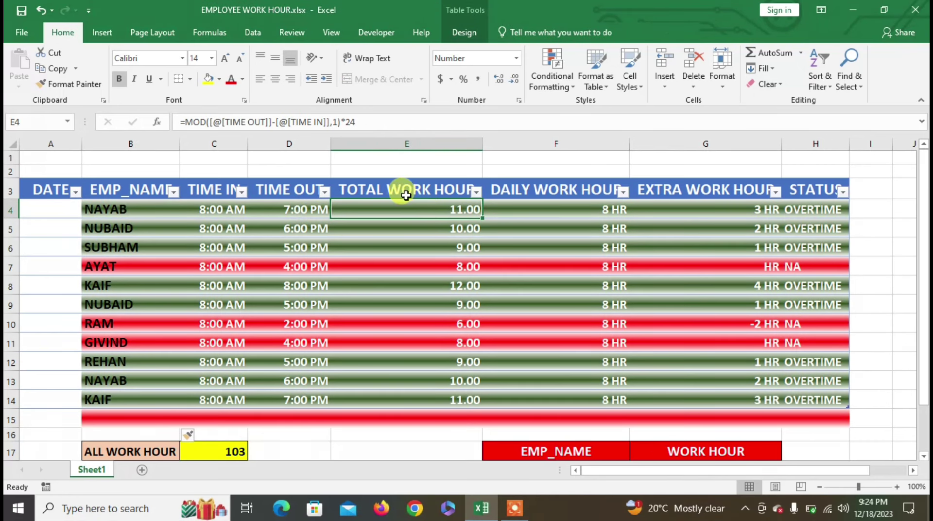
pyautogui.click(540, 212)
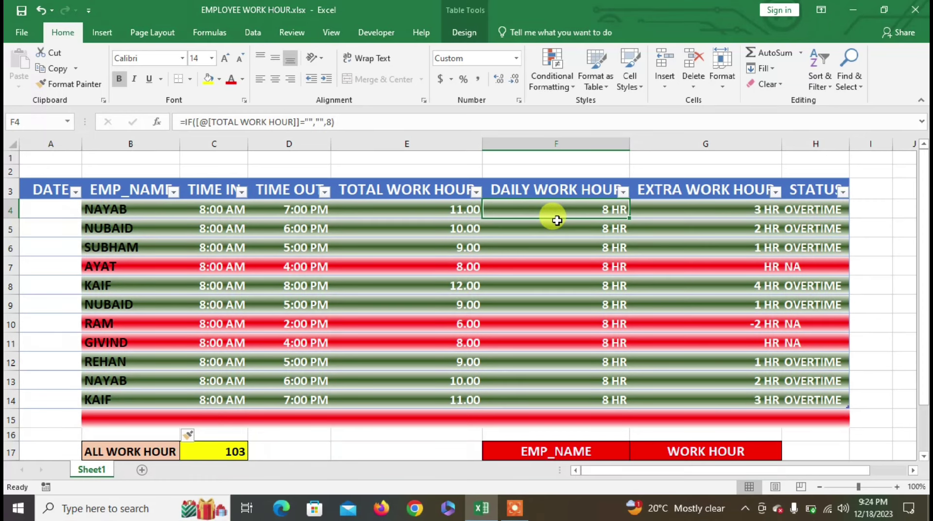
pyautogui.click(697, 214)
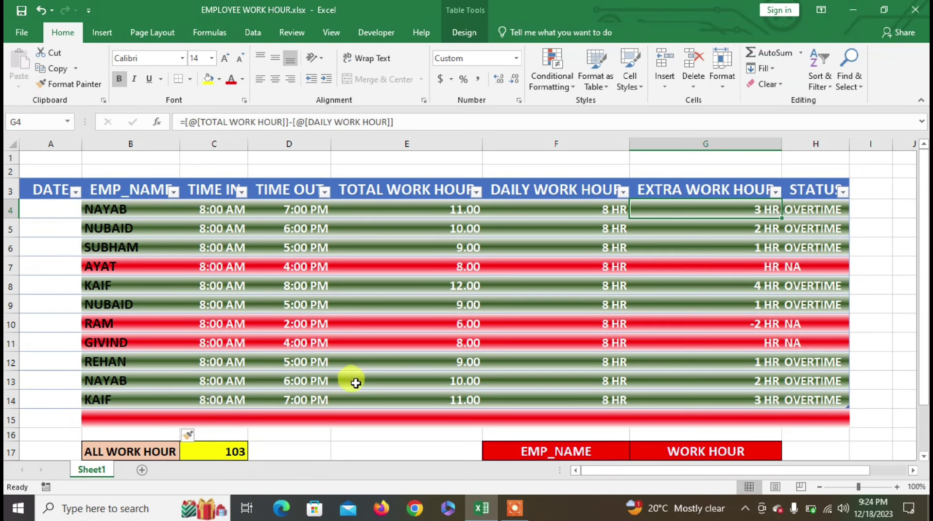
pyautogui.scroll(-1, 355, 383)
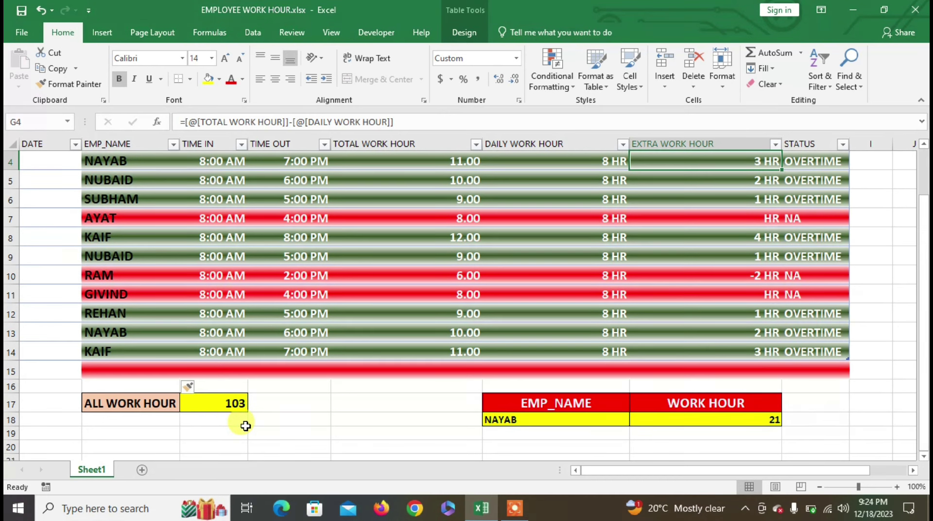
pyautogui.scroll(1, 519, 422)
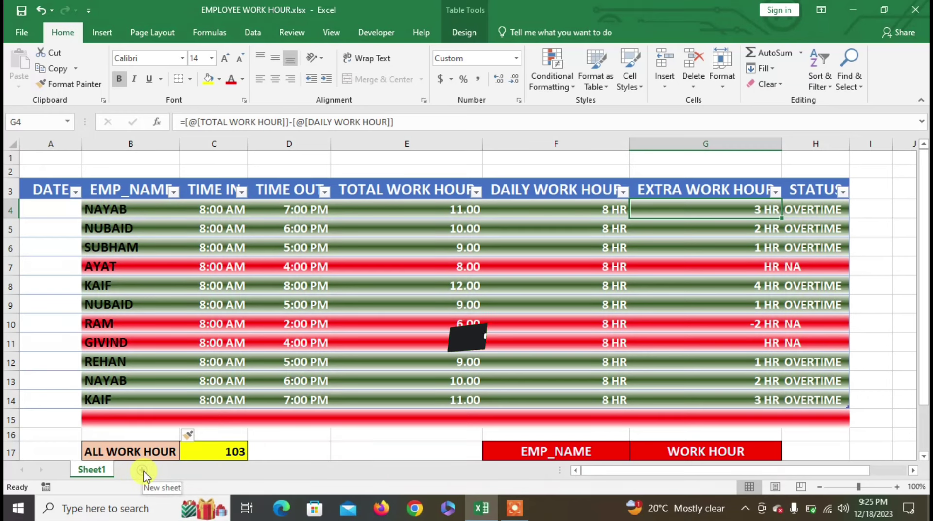
pyautogui.moveTo(126, 215); pyautogui.dragTo(119, 406)
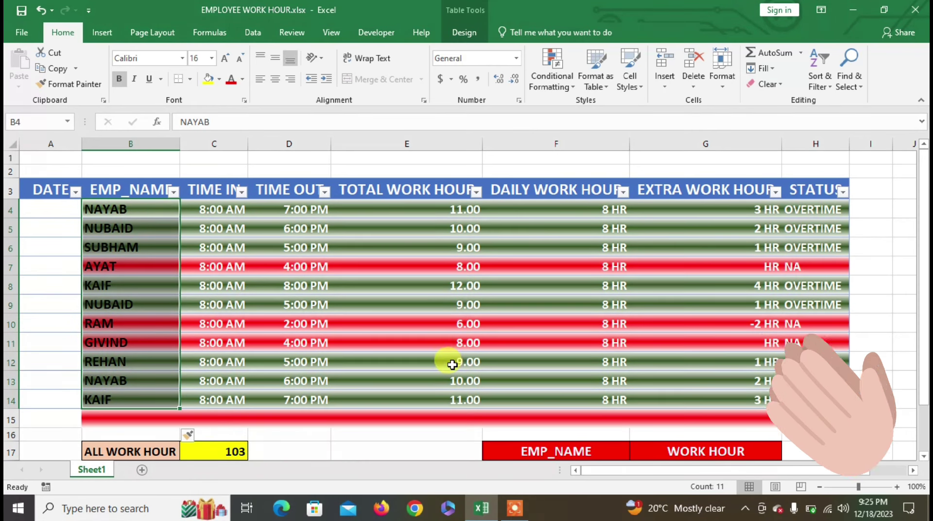
# Choose KAIF, then GIVIND, in the F18 name dropdown so G18 shows 8 work hours
pyautogui.scroll(-1, 448, 362)
pyautogui.click(662, 415)
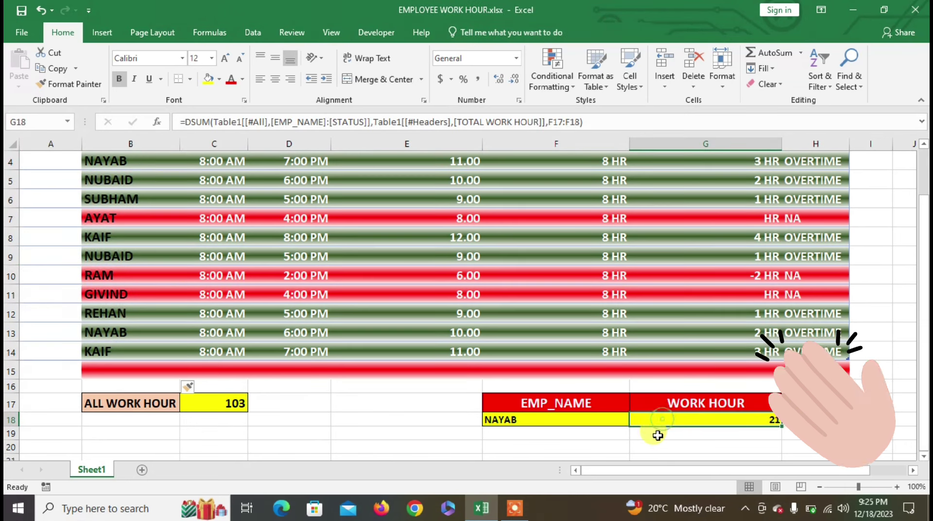
pyautogui.click(590, 430)
pyautogui.click(589, 418)
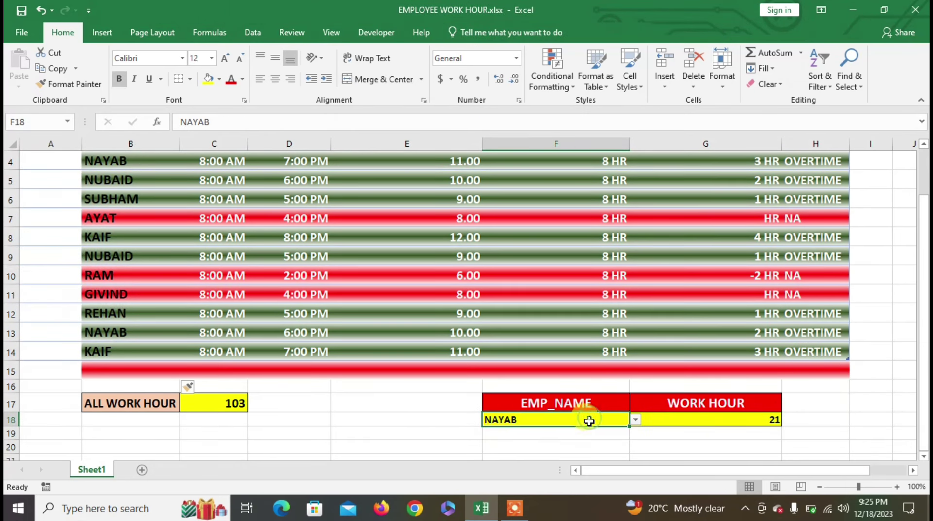
pyautogui.click(635, 419)
pyautogui.click(572, 380)
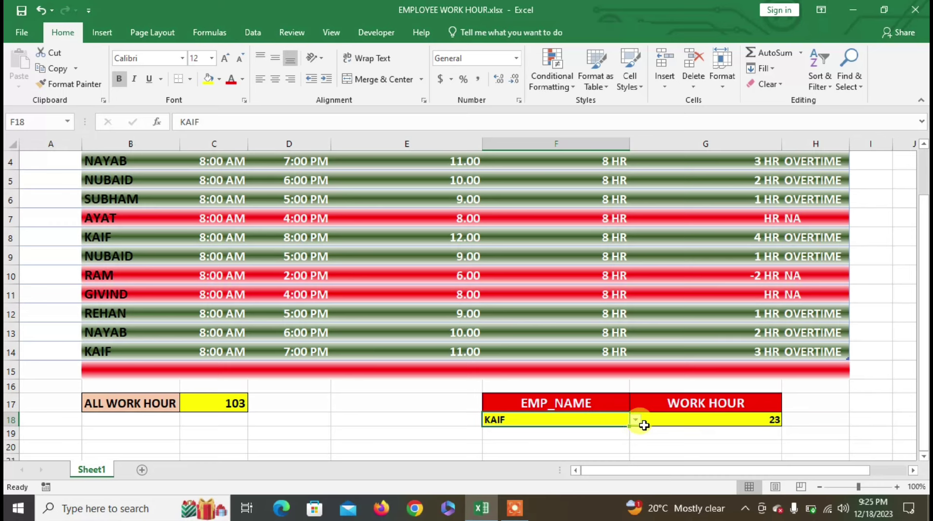
pyautogui.click(635, 420)
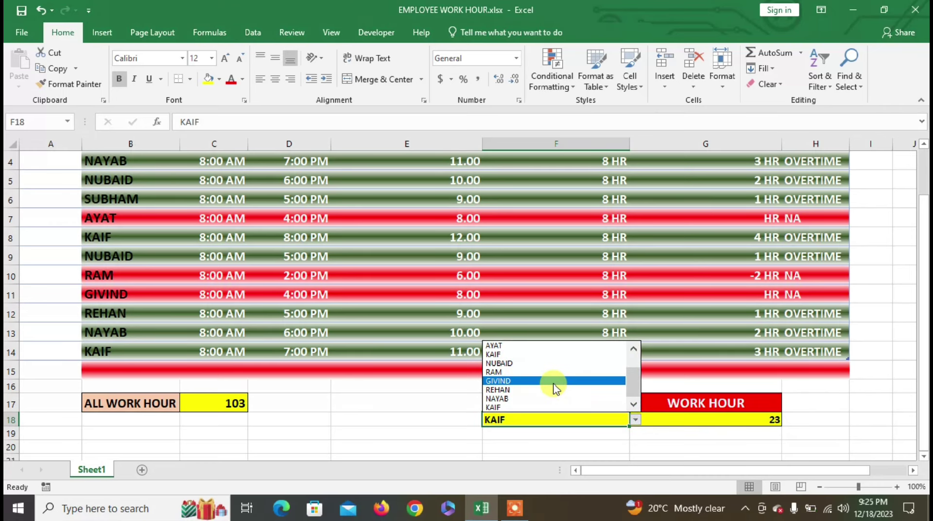
pyautogui.click(555, 384)
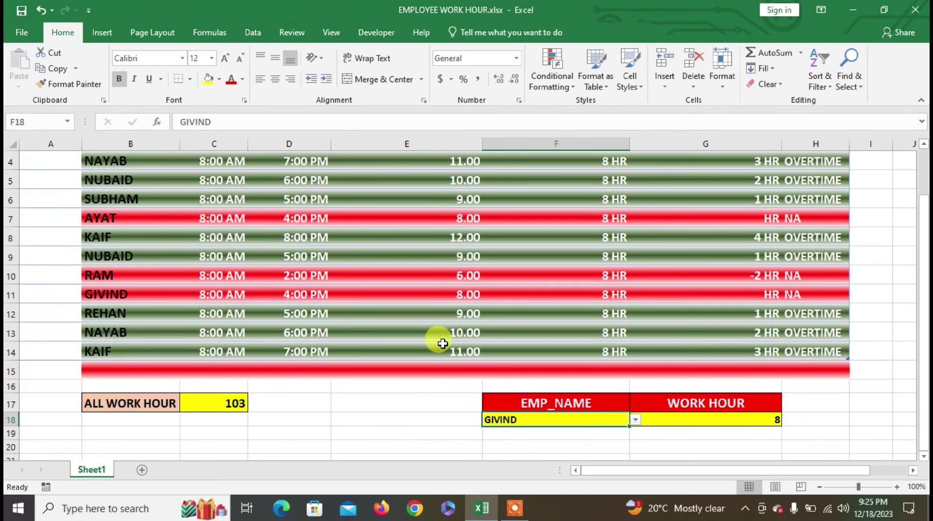
pyautogui.scroll(1, 437, 340)
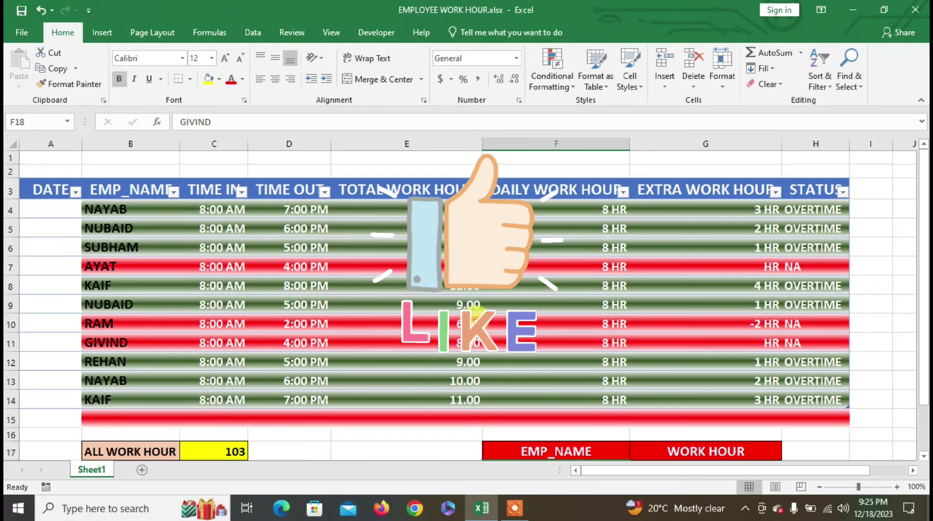
# Create a new blank workbook and select cell B3 for the headers
pyautogui.click(24, 33)
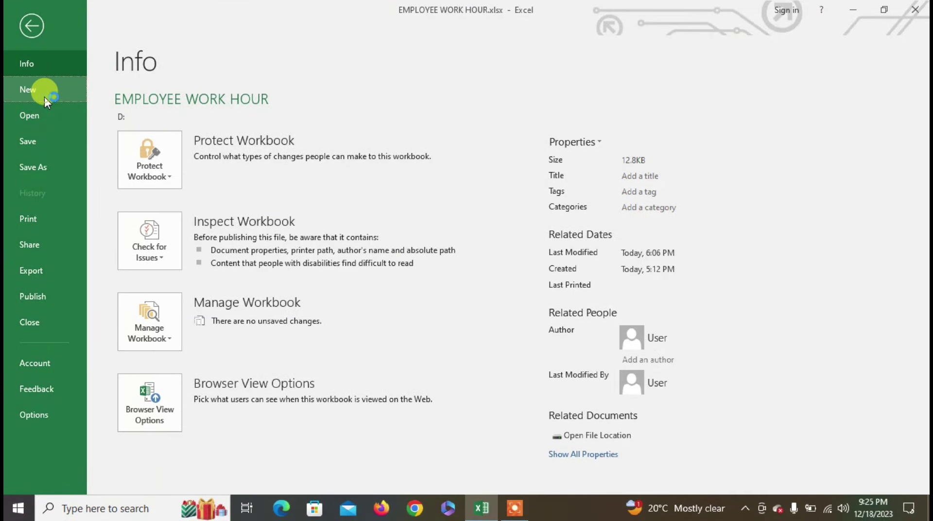
pyautogui.click(44, 97)
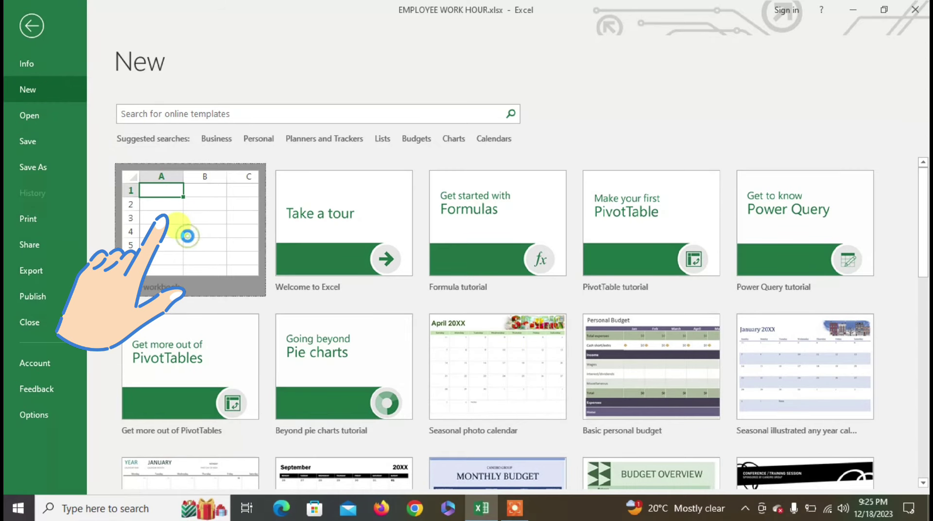
pyautogui.click(188, 236)
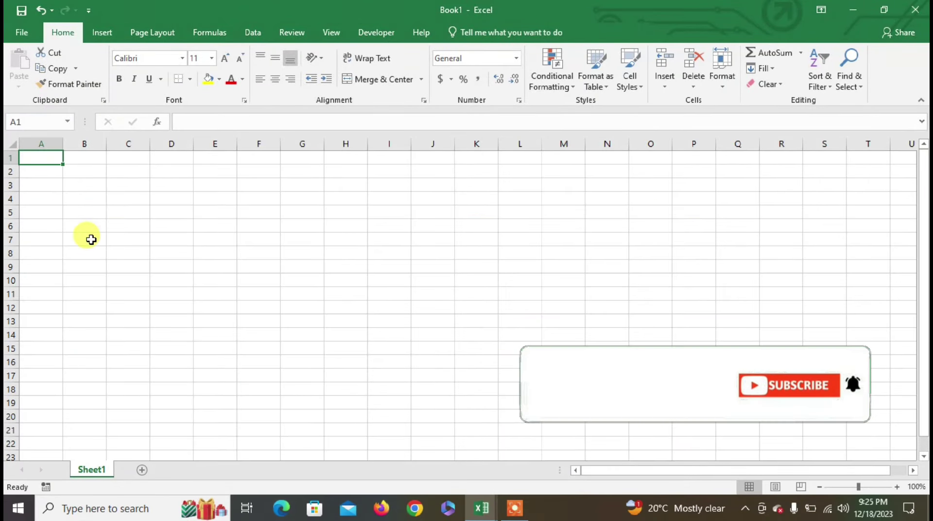
pyautogui.click(84, 183)
pyautogui.click(81, 206)
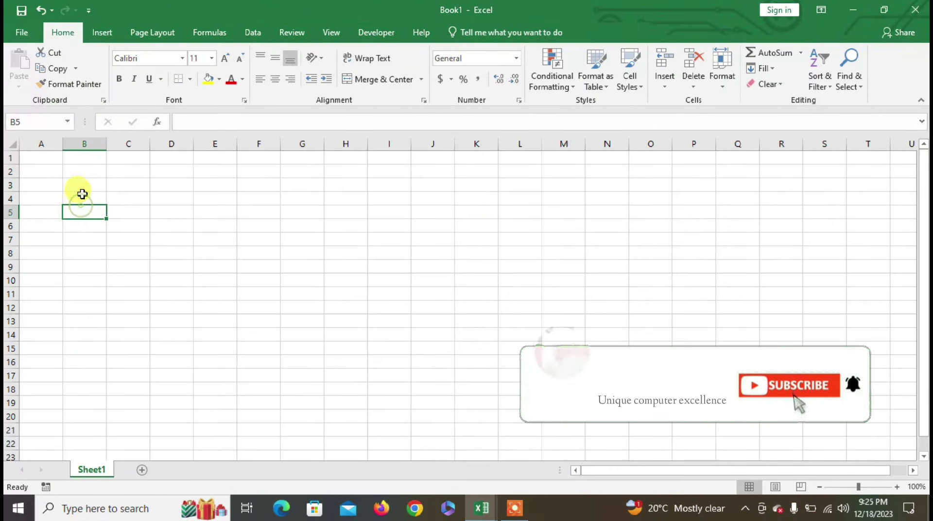
pyautogui.click(81, 185)
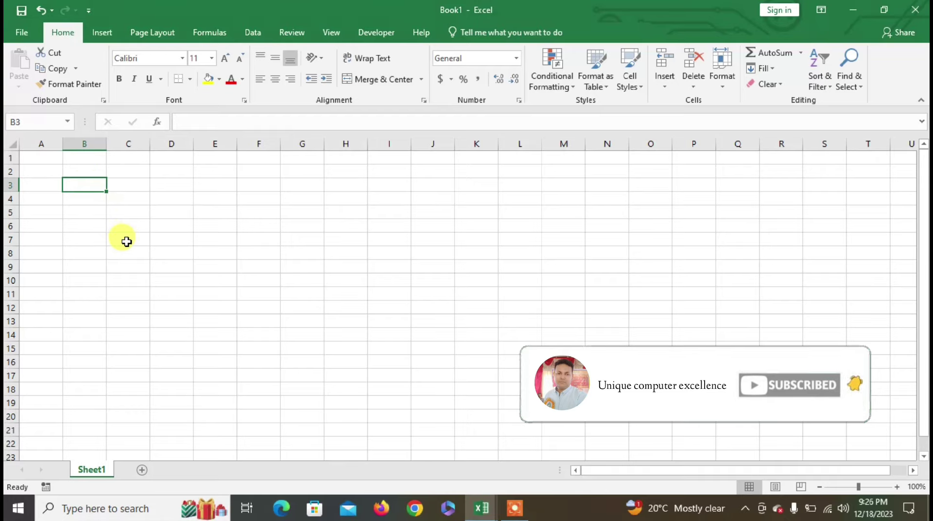
# Enter headers DATE, EMP_NAME, IN TIME, OUT TIME, TOTAL WORK HOUR and DAILY HOUR across row 3
pyautogui.write('dat')
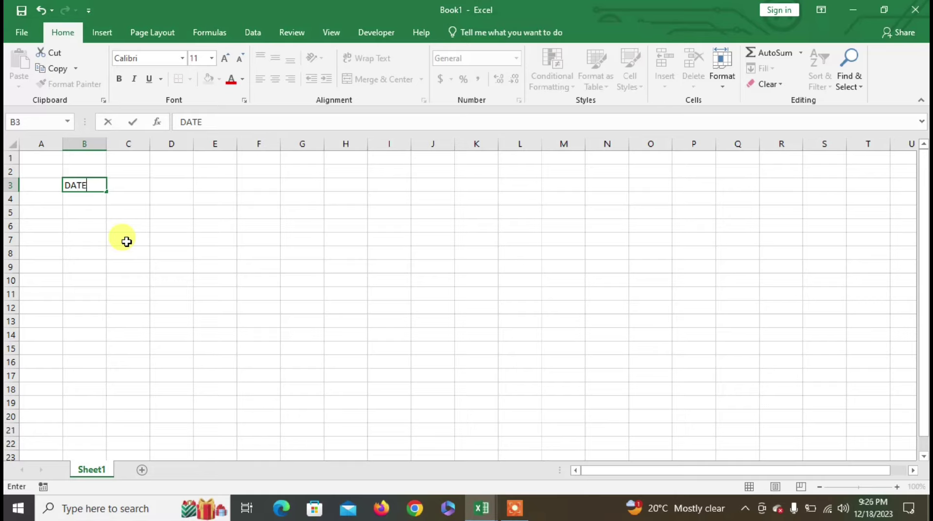
pyautogui.press('Tab')
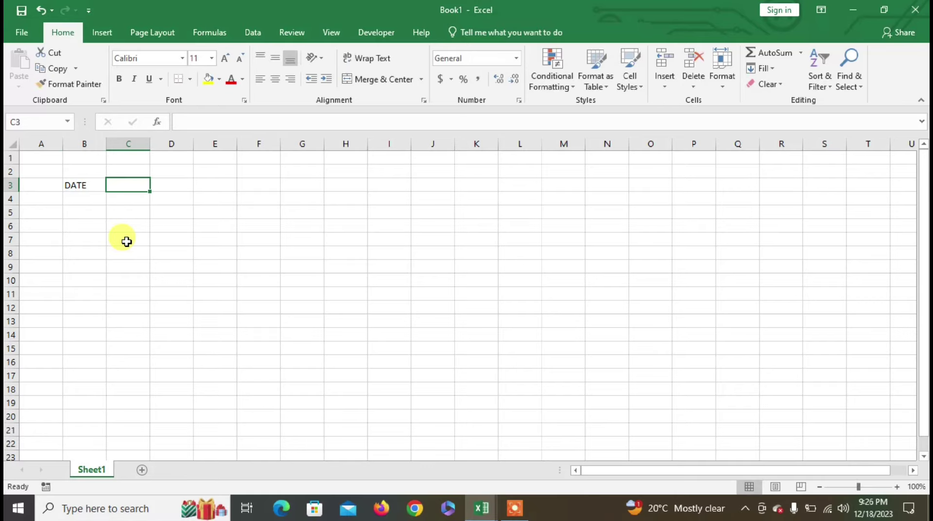
pyautogui.write('EMP_NA')
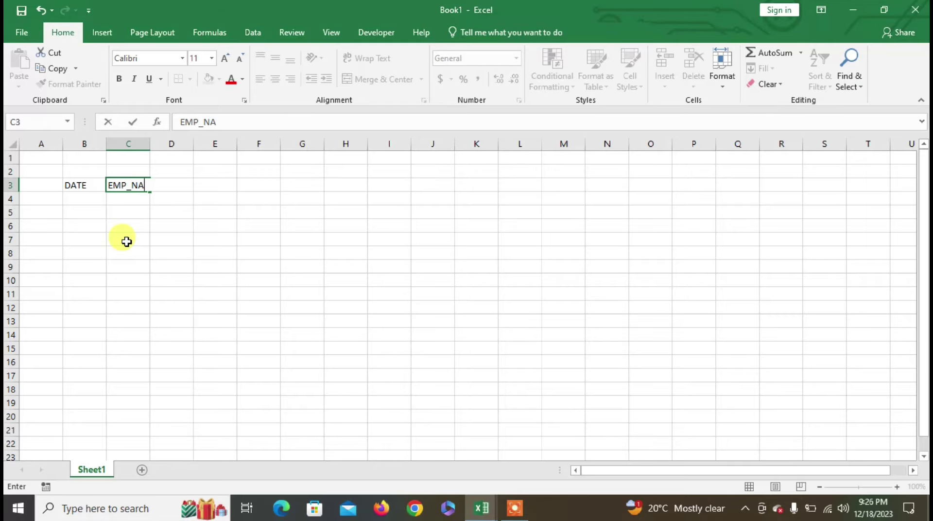
pyautogui.write('ME')
pyautogui.press('Tab')
pyautogui.write('IN')
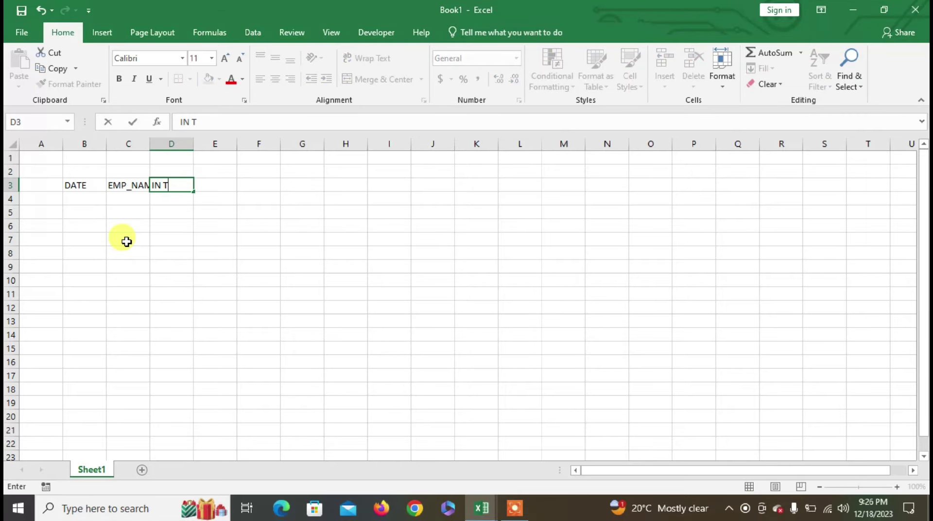
pyautogui.press('Tab')
pyautogui.write('OUT')
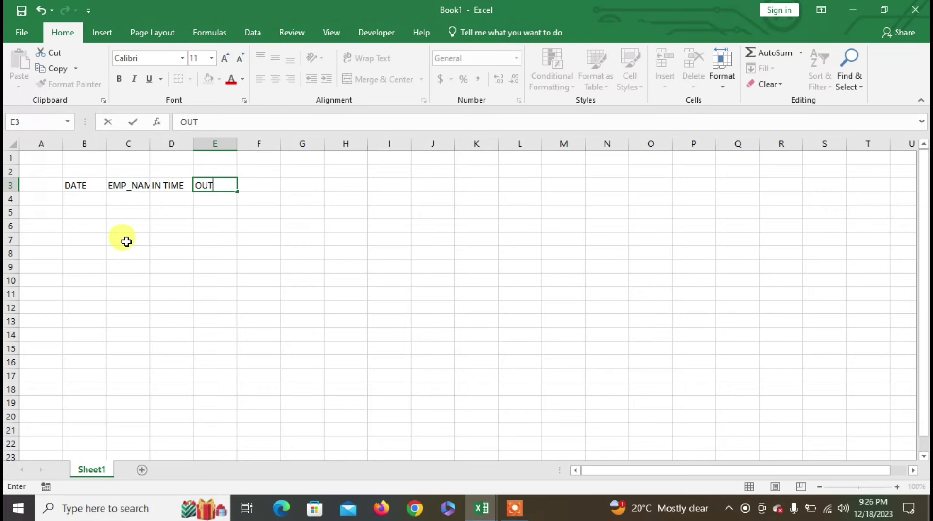
pyautogui.press('Tab')
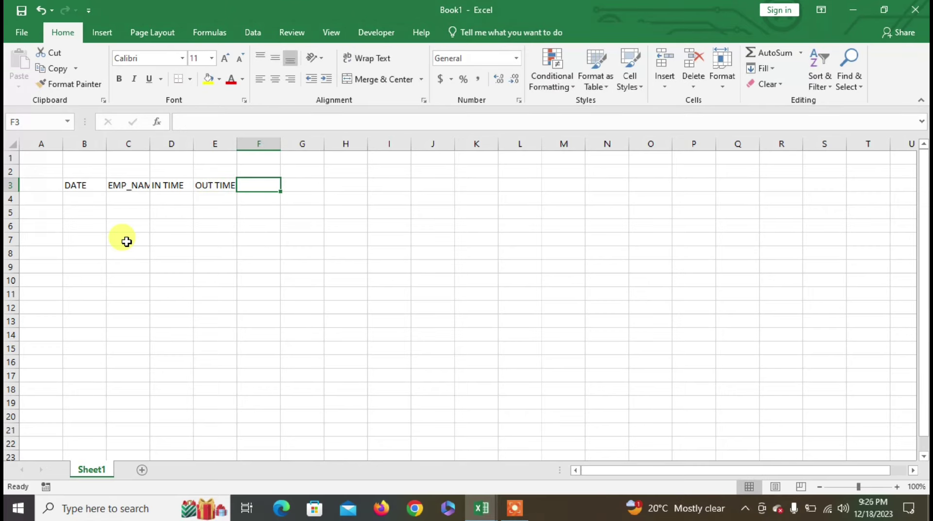
pyautogui.write('TOTAL WORK HOUR')
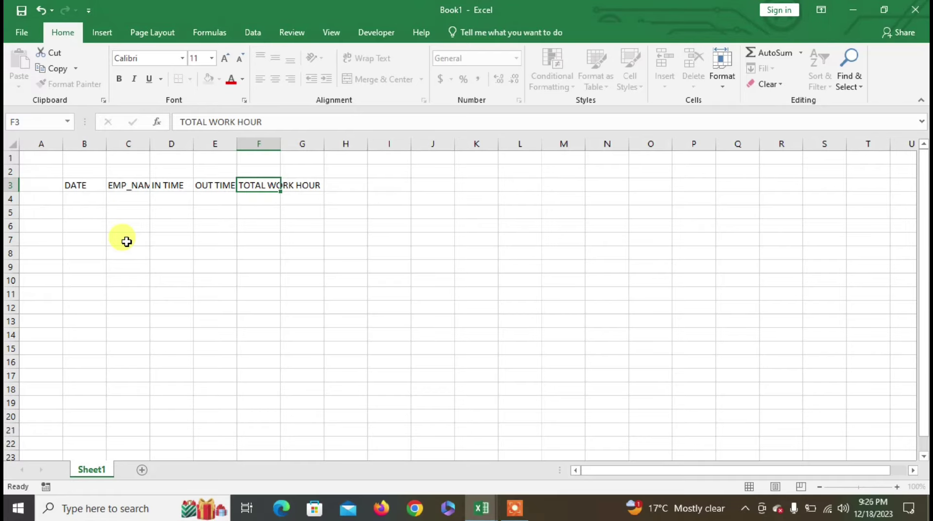
pyautogui.press('Tab')
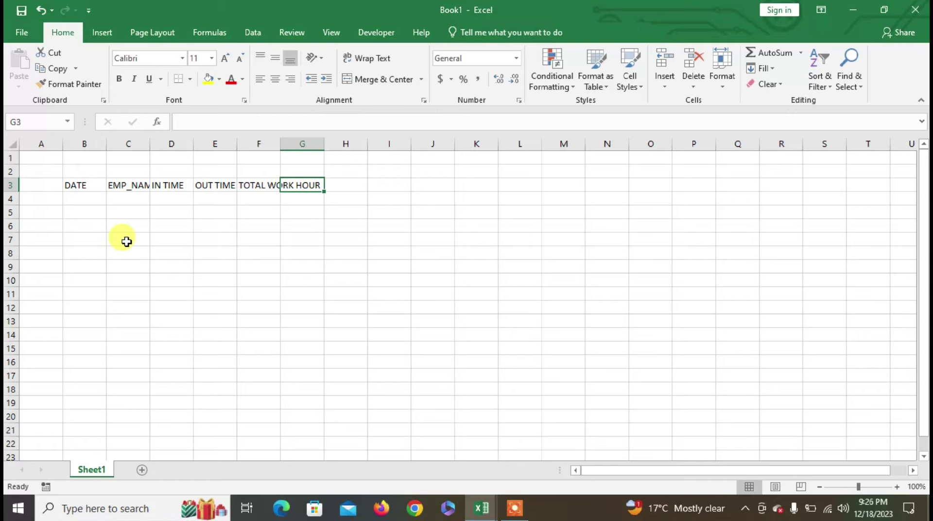
pyautogui.write('DAILY HOUR')
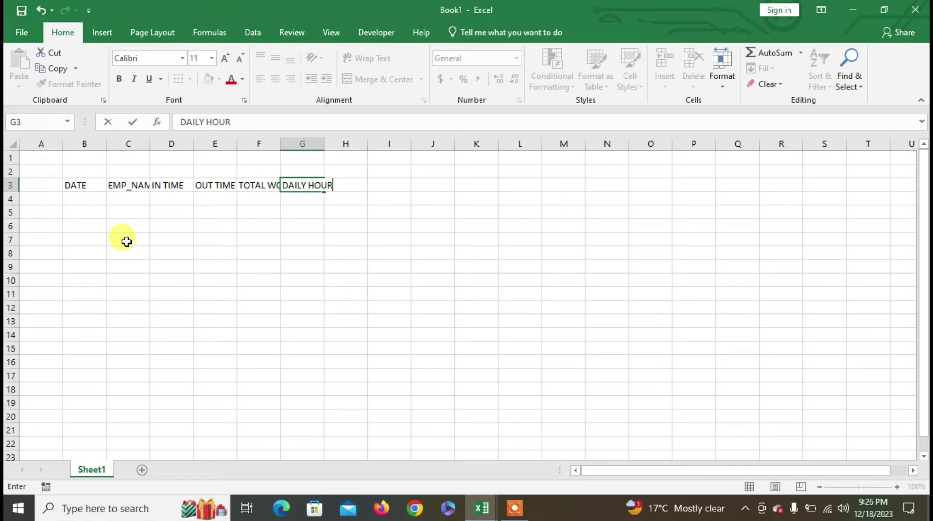
pyautogui.press('Tab')
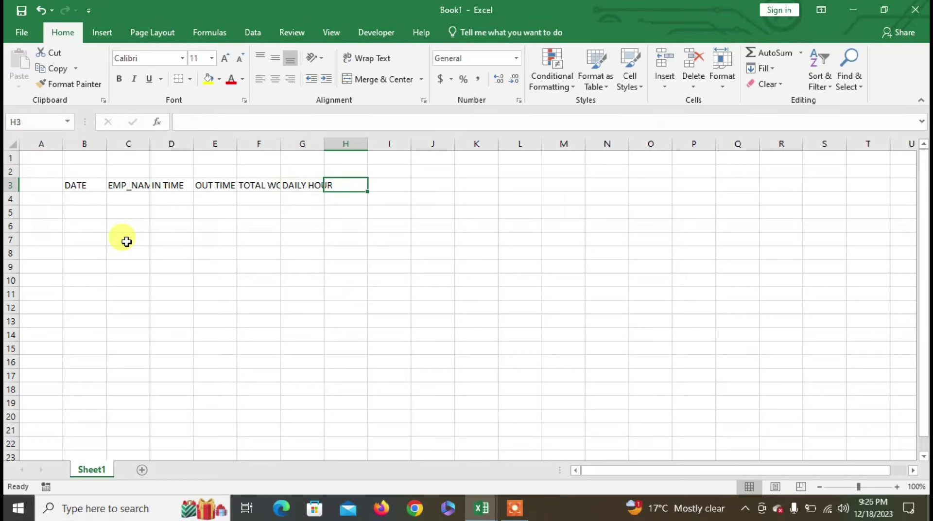
# Correct DAILY HOUR to DAILY WORK HOUR, then add EXTRA WORK HOUR and STATUS headers
pyautogui.press('Left')
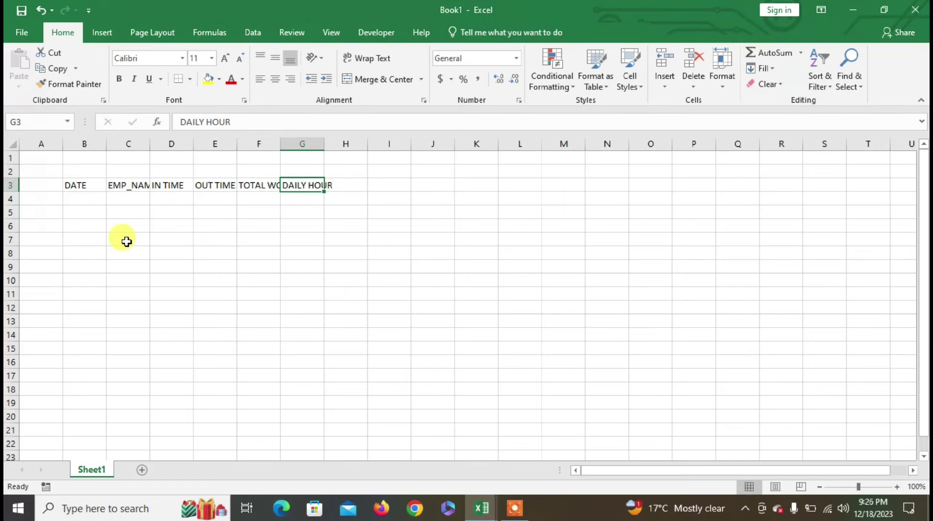
pyautogui.press('F2')
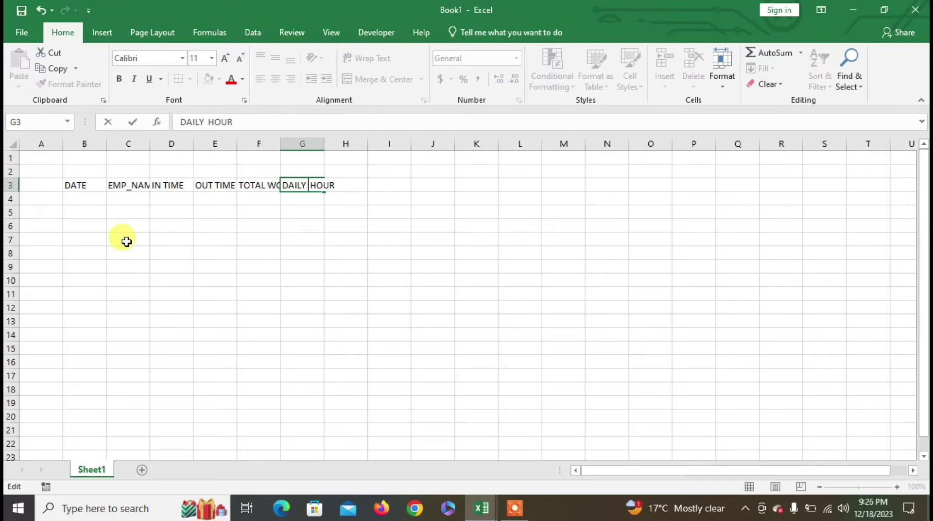
pyautogui.write('WO RK')
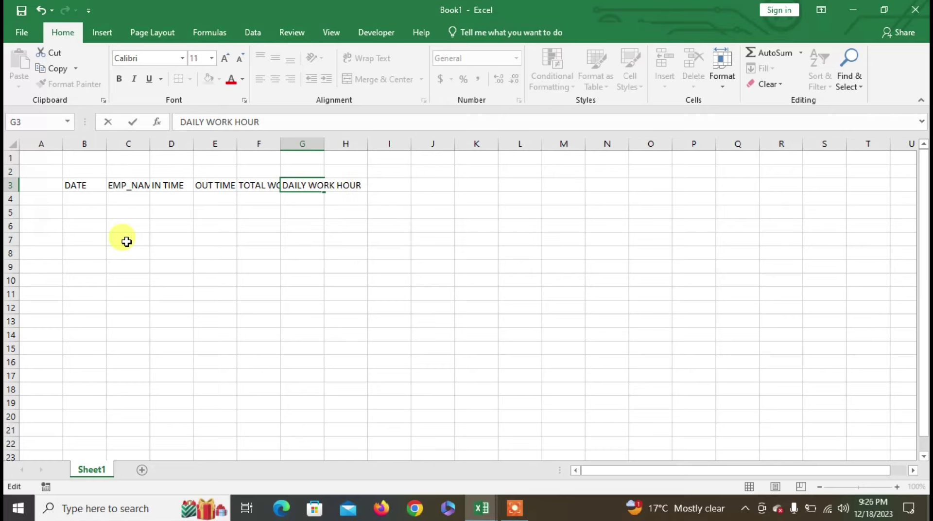
pyautogui.press('Tab')
pyautogui.write('E')
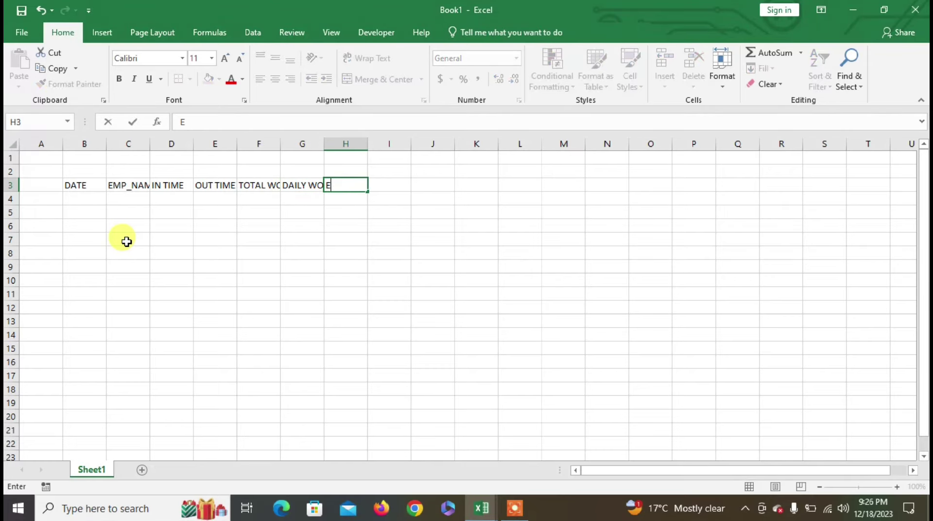
pyautogui.press('BackSpace')
pyautogui.write('A WOR')
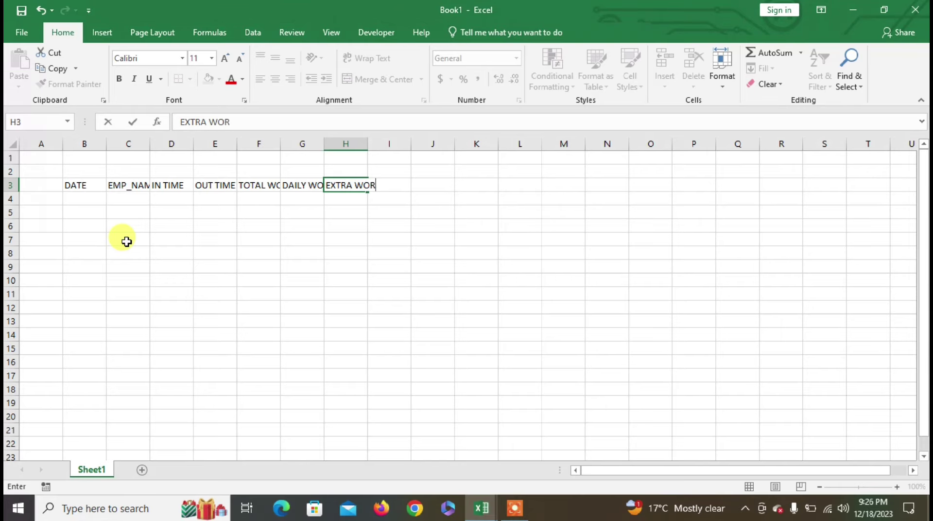
pyautogui.write('K HOU')
pyautogui.write('R')
pyautogui.press('Tab')
pyautogui.write('STA')
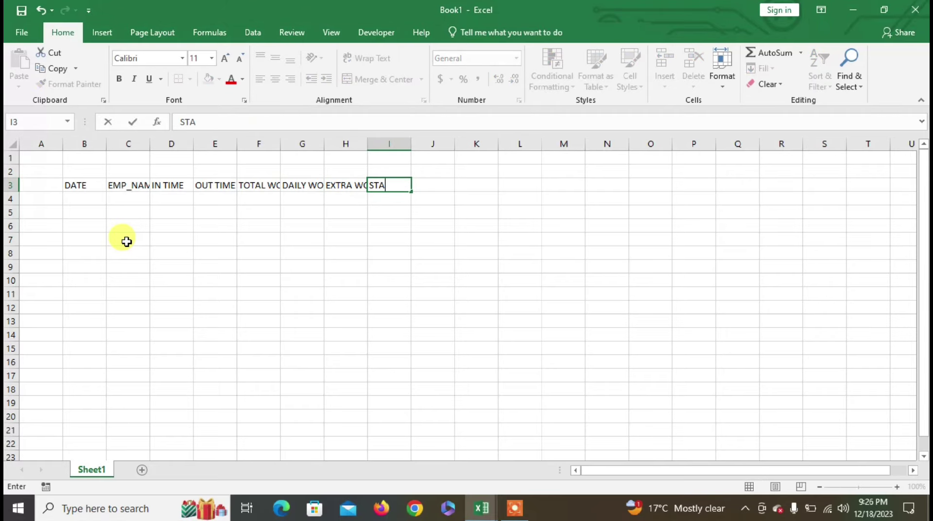
pyautogui.write('TUY')
pyautogui.press('BackSpace')
pyautogui.write('S')
pyautogui.click(174, 264)
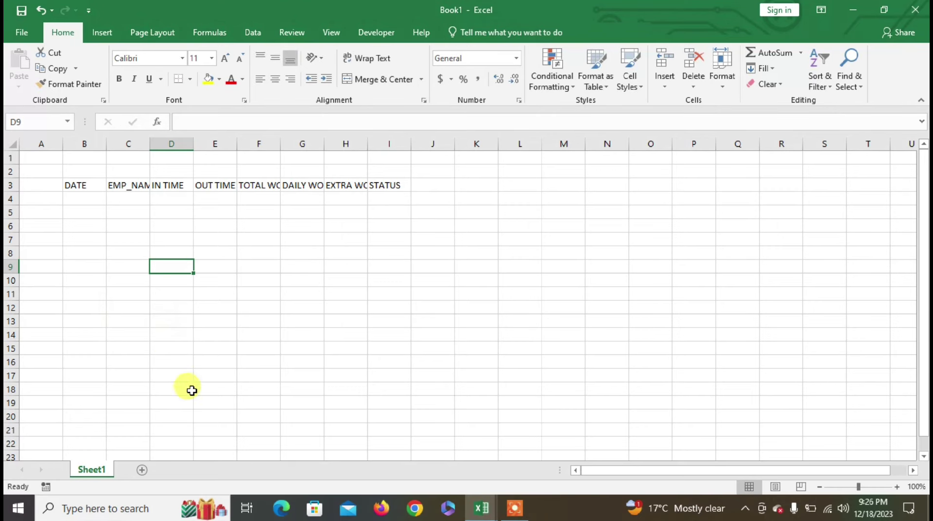
# Make the B3:I3 headers centred and bold
pyautogui.scroll(1, 194, 417)
pyautogui.scroll(1, 186, 352)
pyautogui.scroll(1, 160, 243)
pyautogui.moveTo(149, 206); pyautogui.dragTo(568, 199)
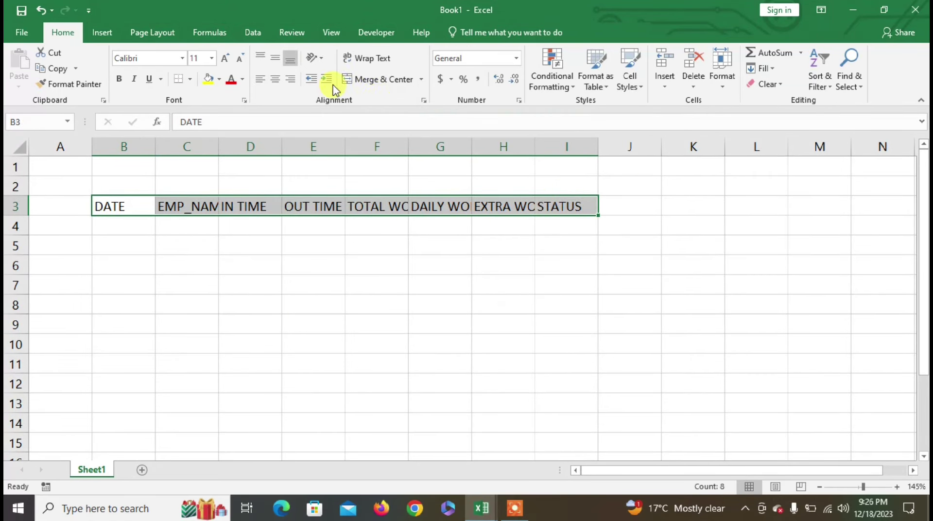
pyautogui.click(276, 81)
pyautogui.click(124, 80)
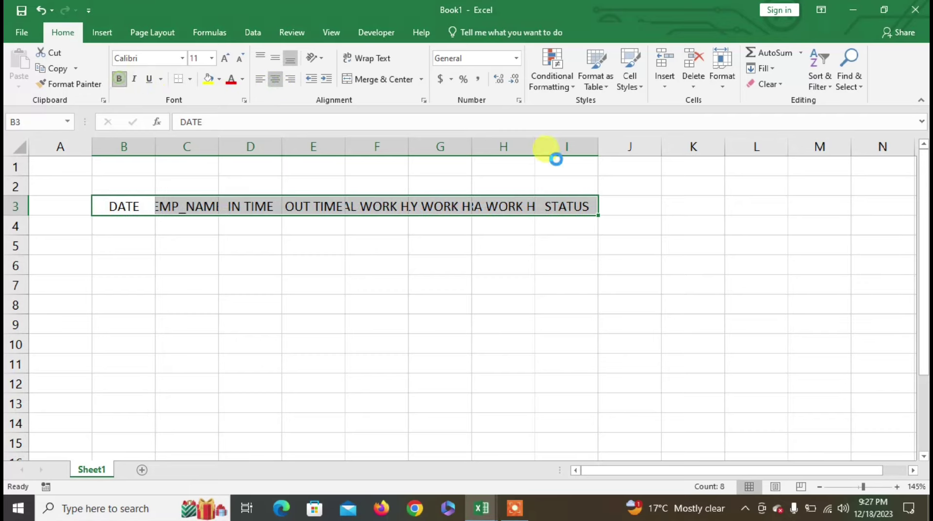
# AutoFit columns B–I to their headers and select B3:I5
pyautogui.click(724, 83)
pyautogui.moveTo(745, 215)
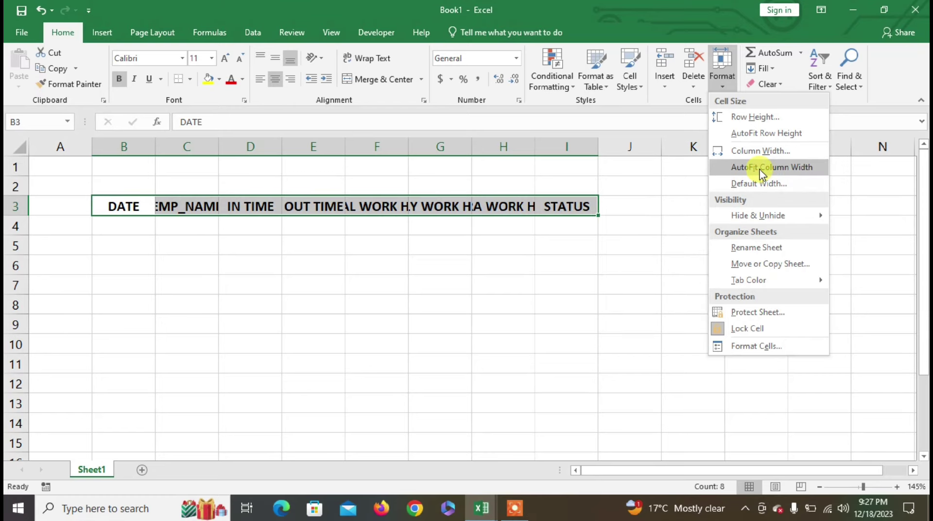
pyautogui.click(754, 167)
pyautogui.click(100, 252)
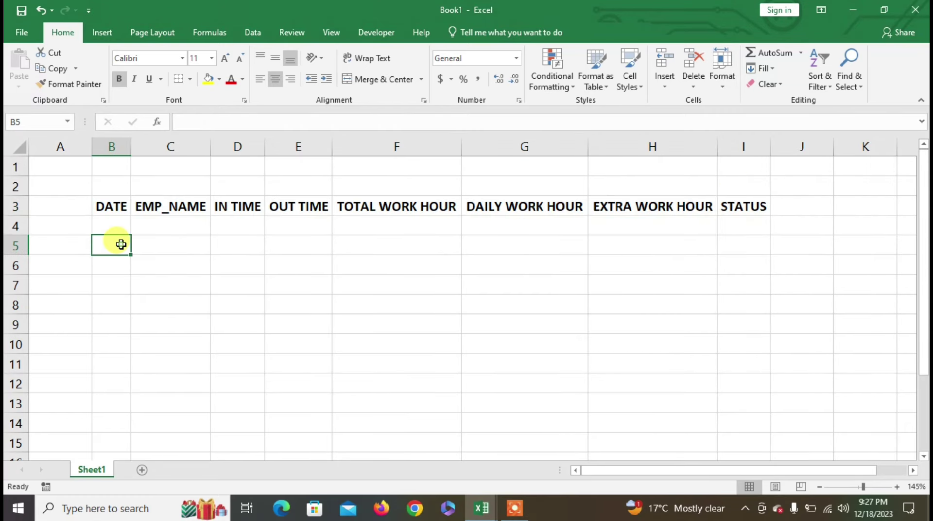
pyautogui.moveTo(108, 206); pyautogui.dragTo(741, 253)
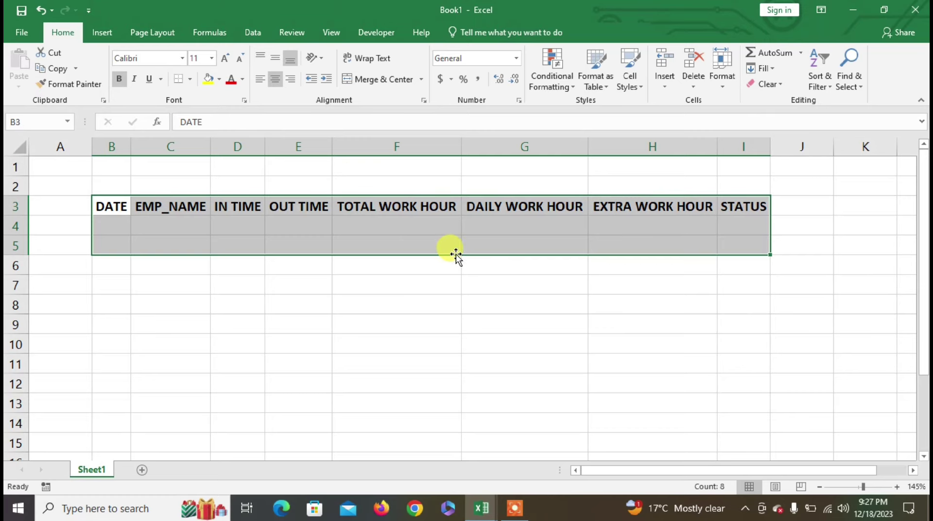
# Convert B3:I5 into a table with the first row as headers
pyautogui.click(103, 33)
pyautogui.click(117, 73)
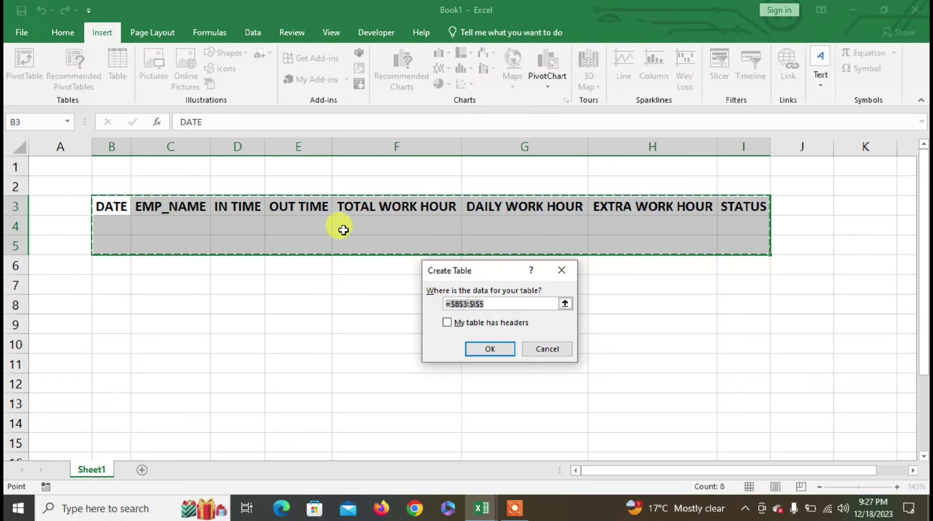
pyautogui.click(455, 323)
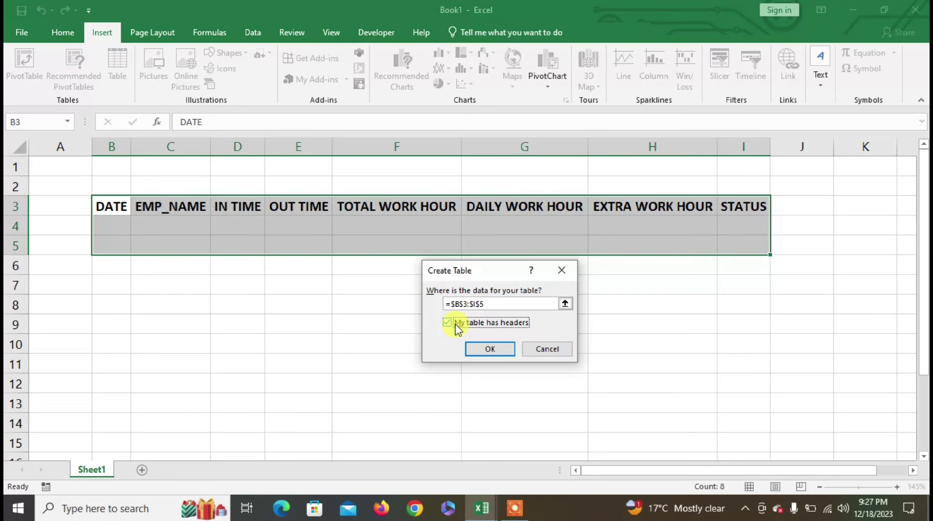
pyautogui.click(493, 349)
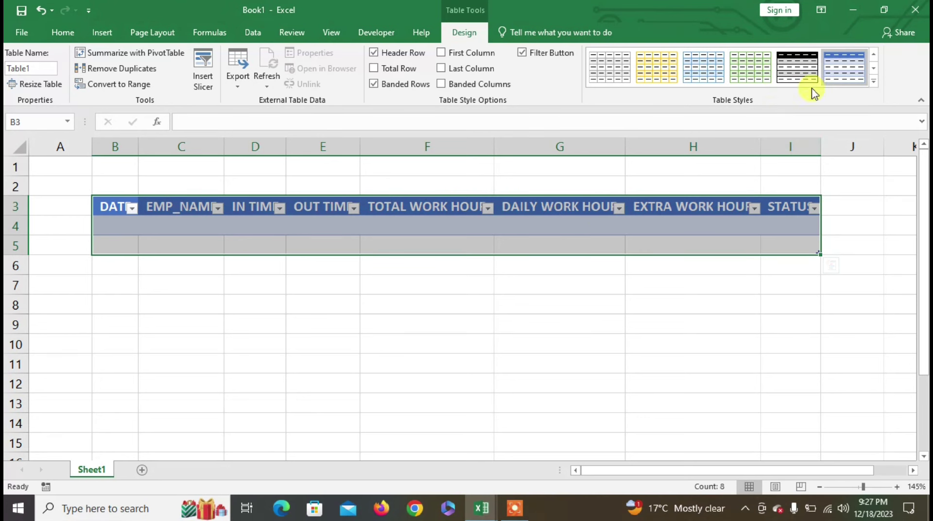
# Apply a green table style and turn off Banded Rows
pyautogui.click(873, 81)
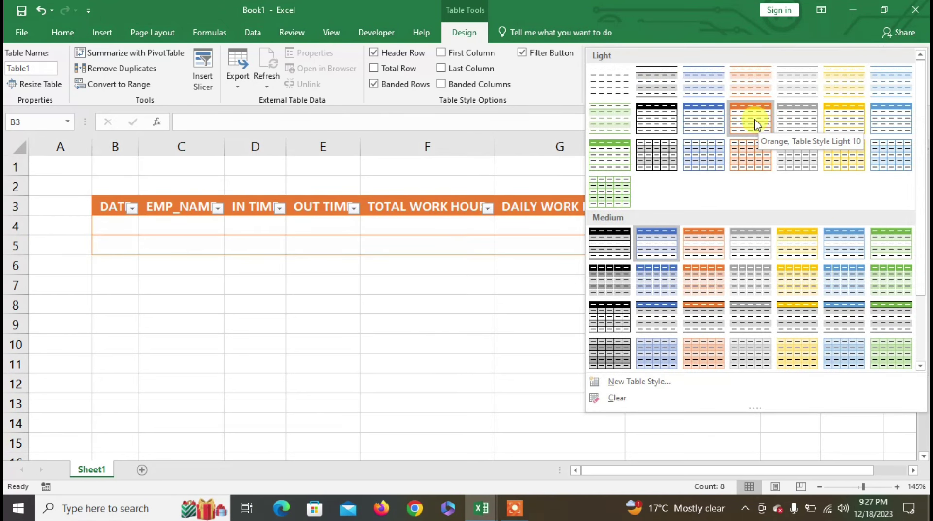
pyautogui.click(751, 124)
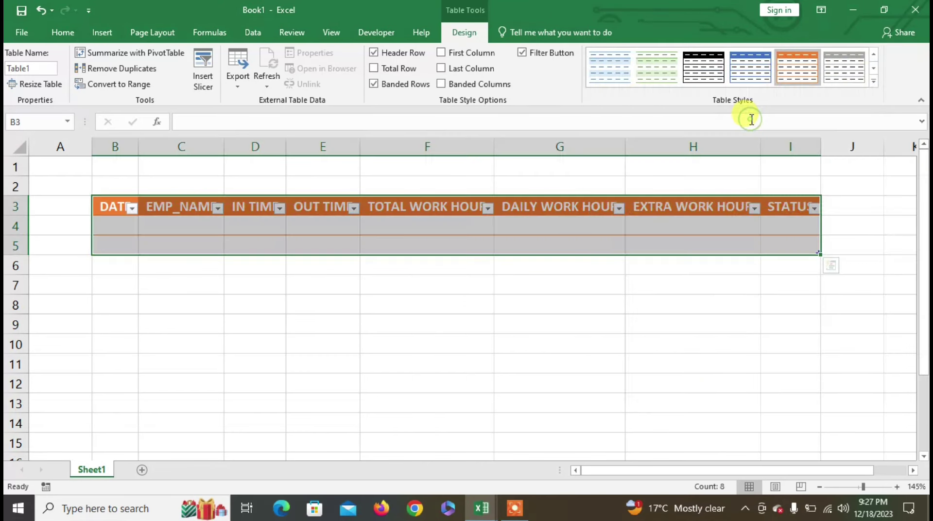
pyautogui.click(879, 86)
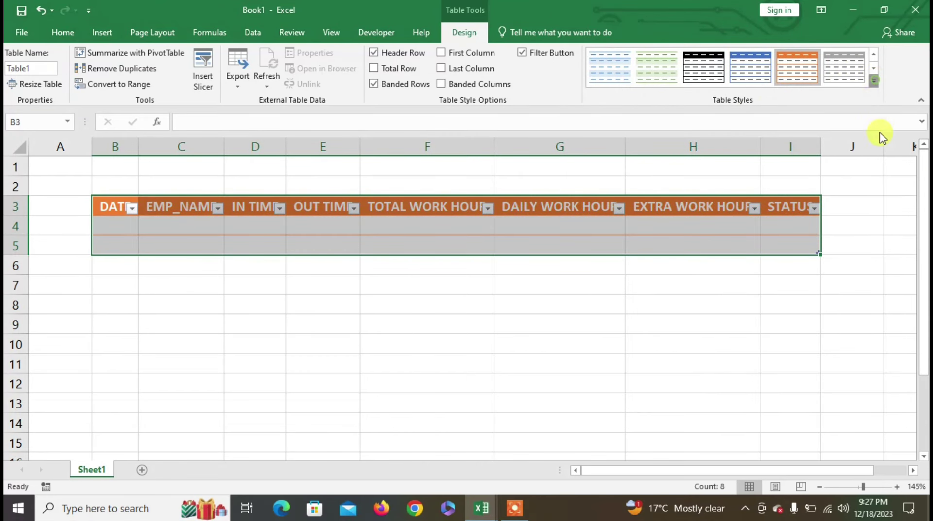
pyautogui.click(885, 252)
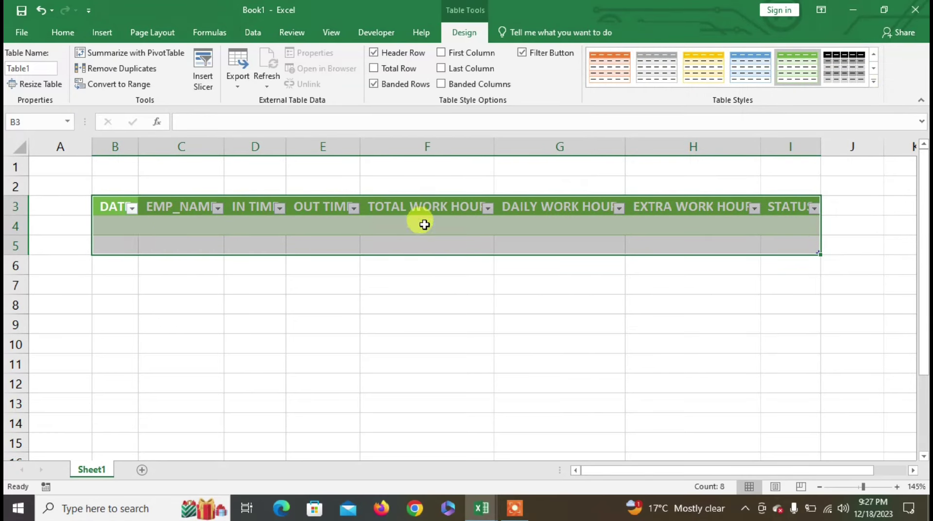
pyautogui.click(415, 87)
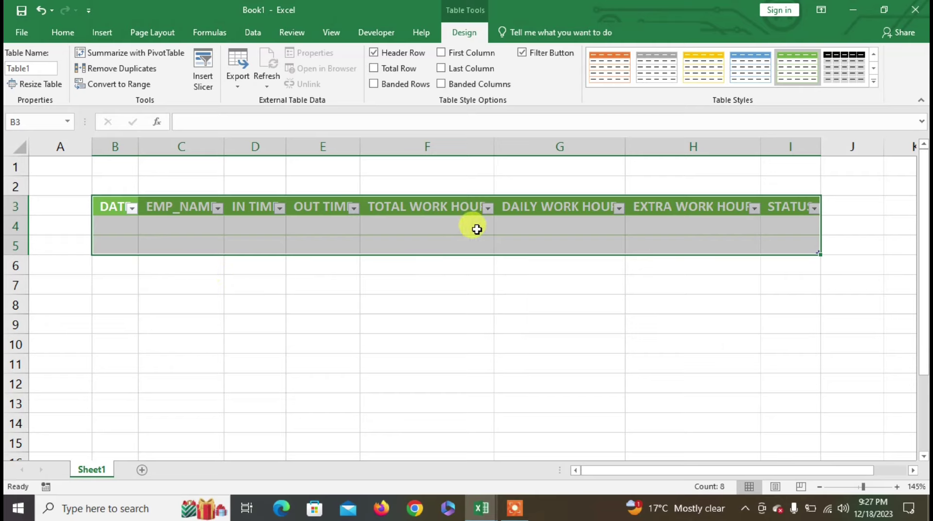
# Widen columns E and D so OUT TIME and IN TIME headers show fully
pyautogui.click(458, 229)
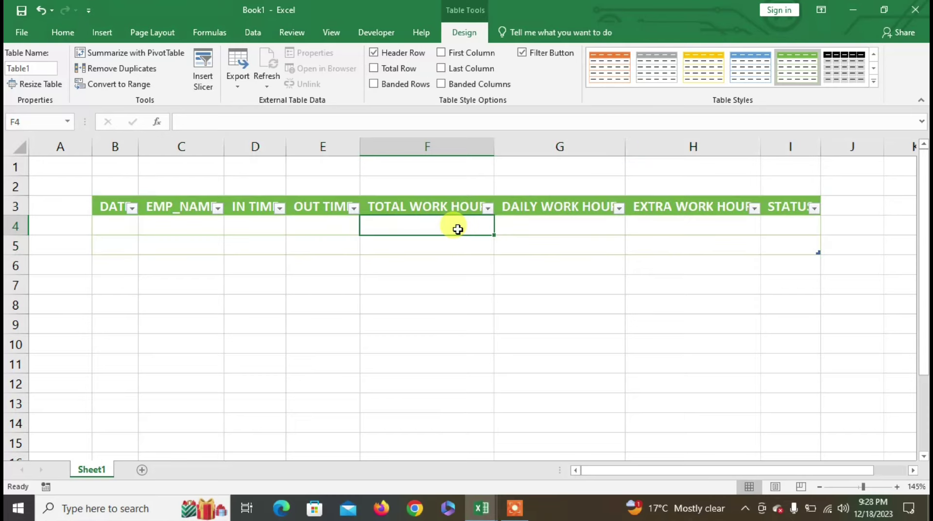
pyautogui.moveTo(360, 145); pyautogui.dragTo(378, 146)
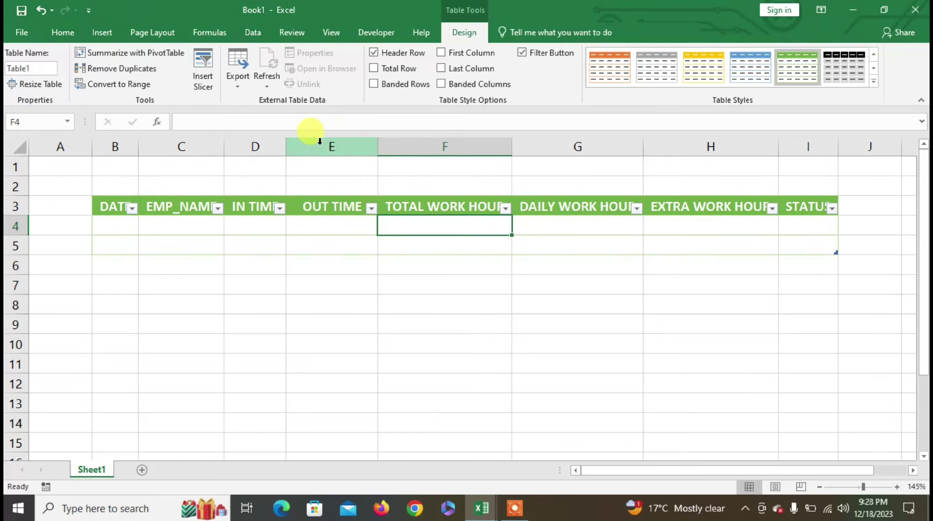
pyautogui.moveTo(285, 146); pyautogui.dragTo(301, 146)
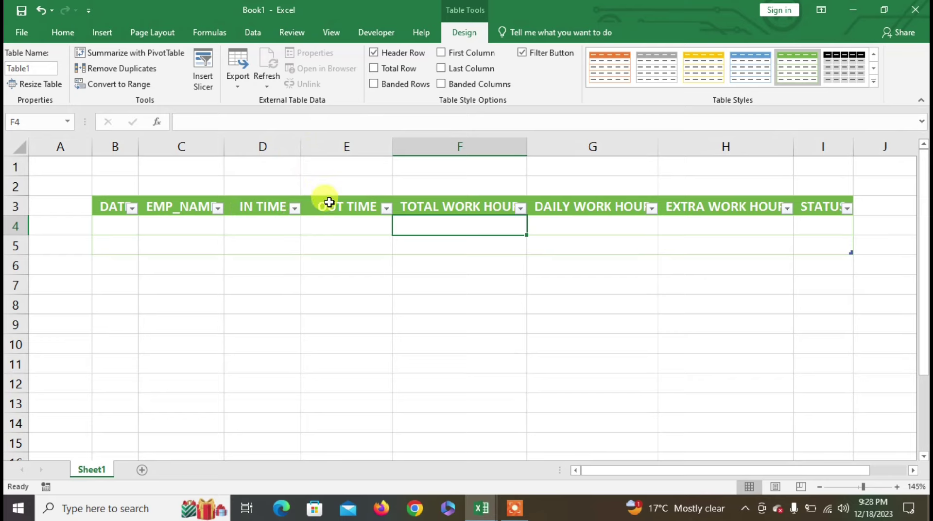
# Enter =MOD([@[OUT TIME]]-[@[IN TIME]],1)*24 in F4 for TOTAL WORK HOUR
pyautogui.write('=')
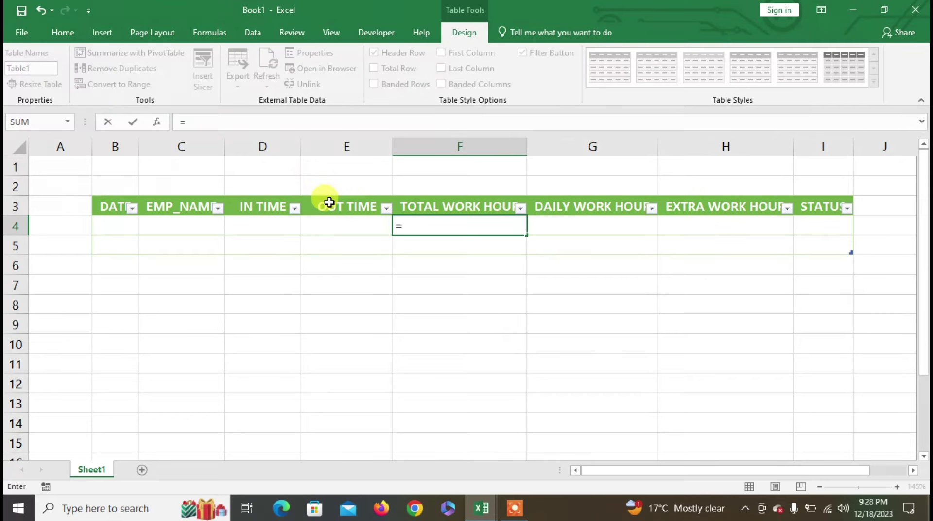
pyautogui.write('MOD')
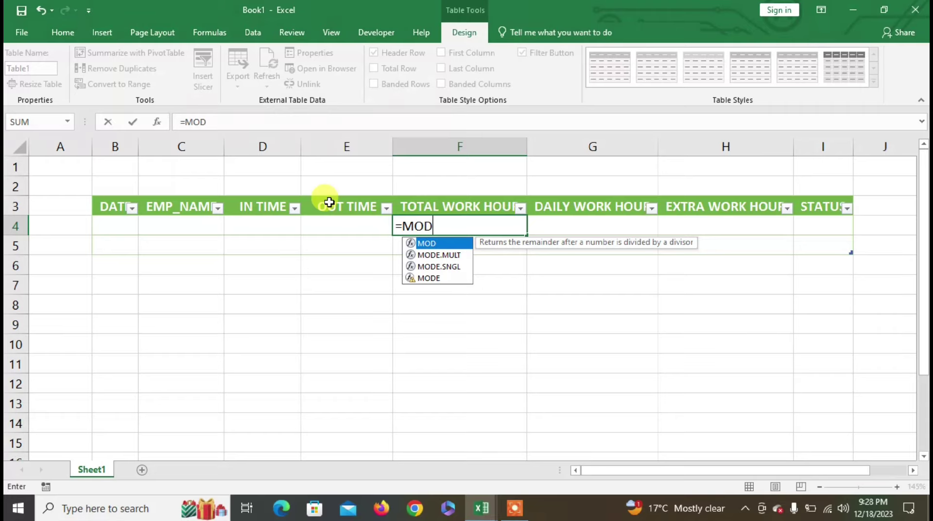
pyautogui.write('(')
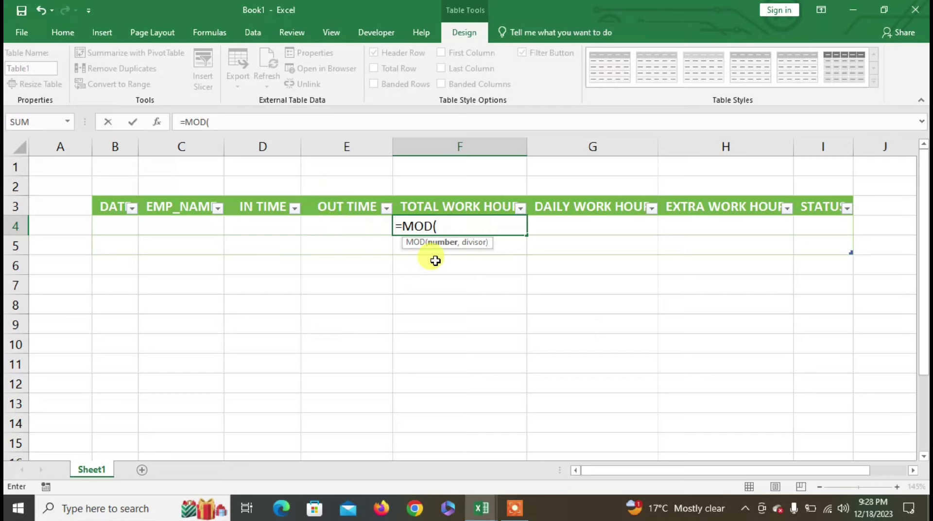
pyautogui.click(366, 226)
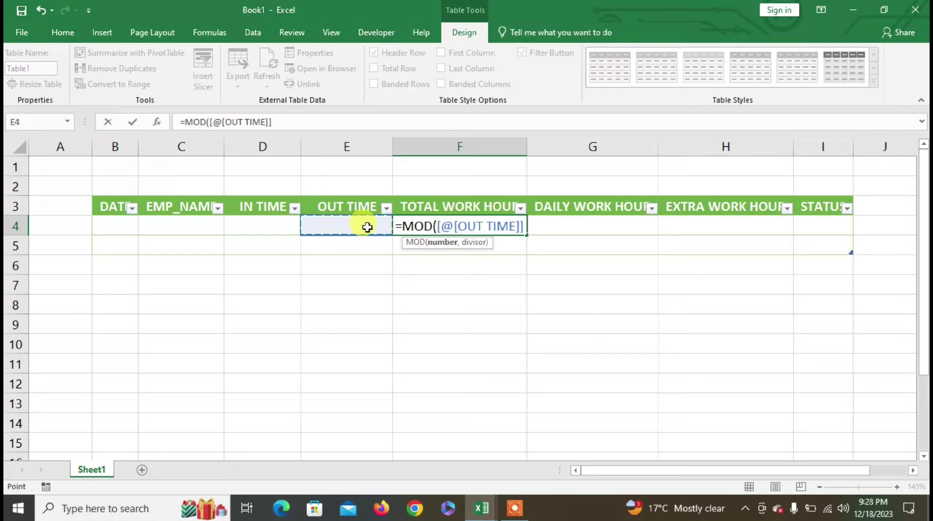
pyautogui.write('-')
pyautogui.click(281, 221)
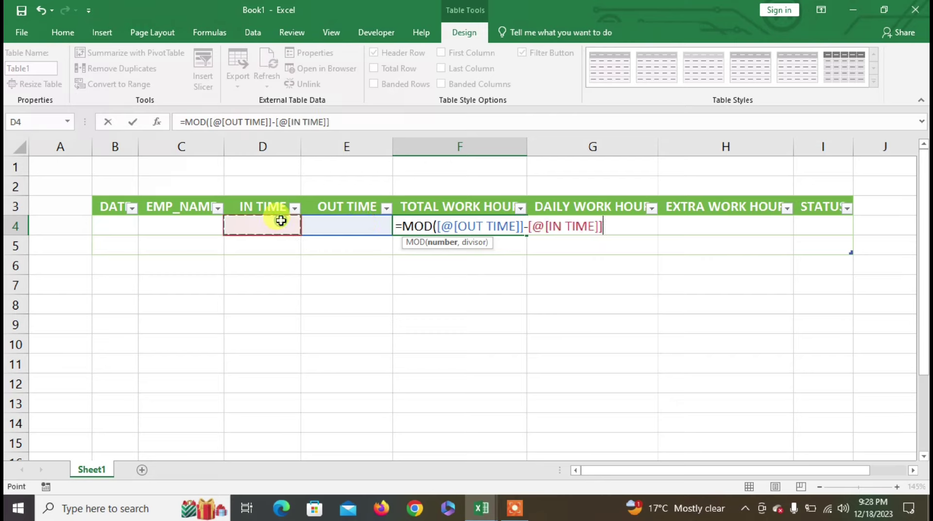
pyautogui.write(',')
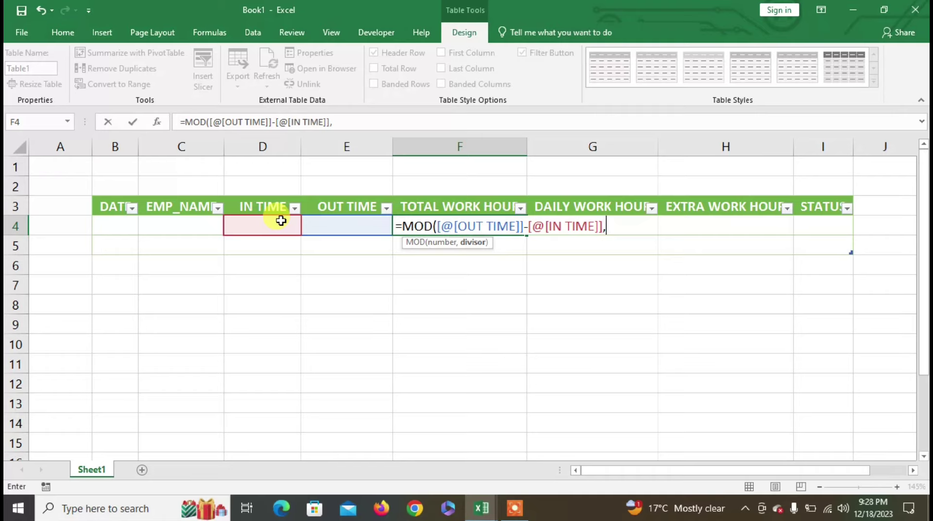
pyautogui.write('1')
pyautogui.write(')')
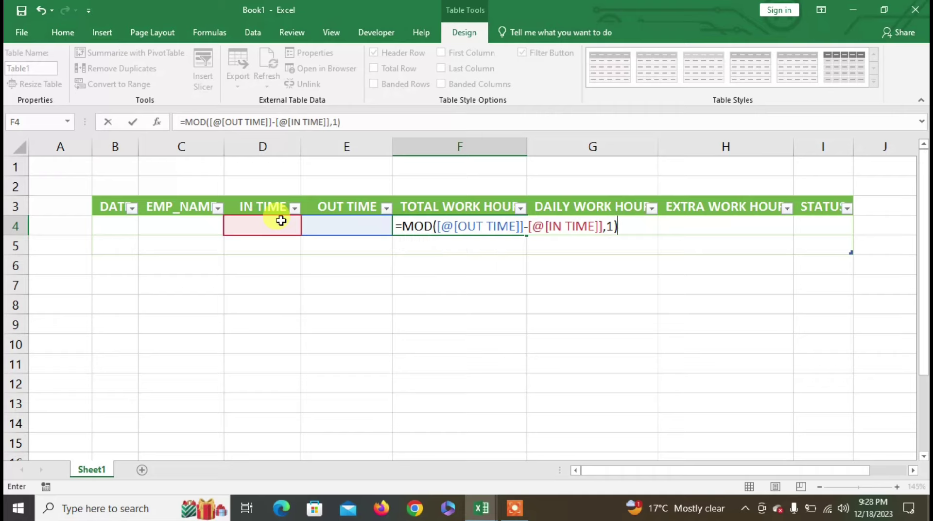
pyautogui.write('*24')
pyautogui.press('Return')
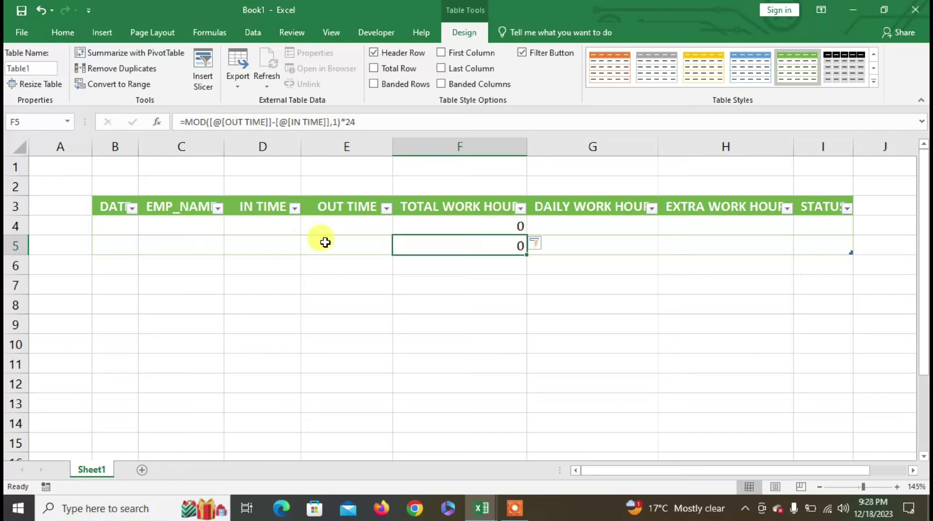
pyautogui.click(610, 226)
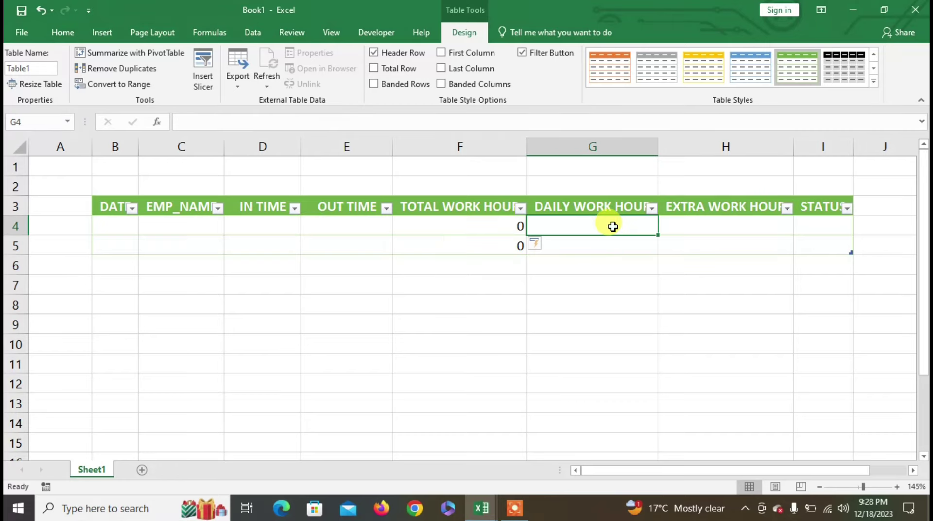
# Enter 8 in G4 and G5 and select both DAILY WORK HOUR cells
pyautogui.write('8')
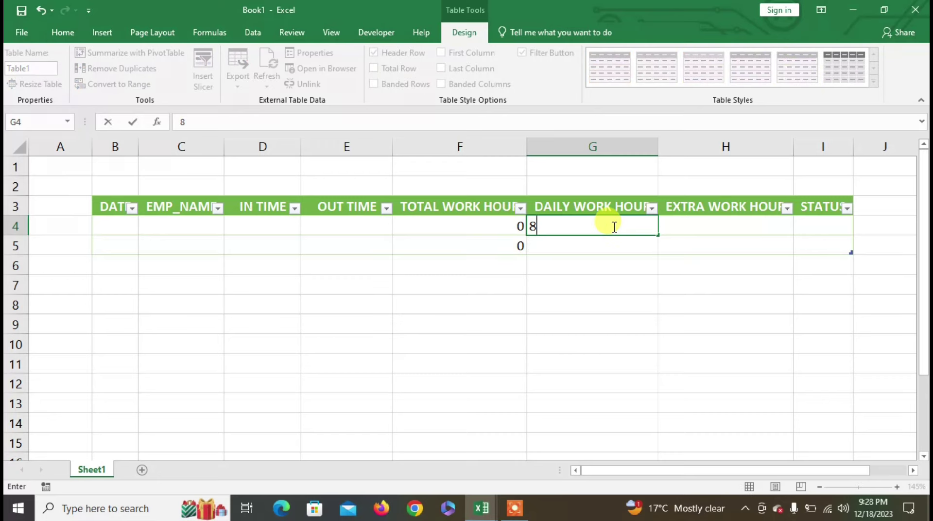
pyautogui.press('Return')
pyautogui.write('8')
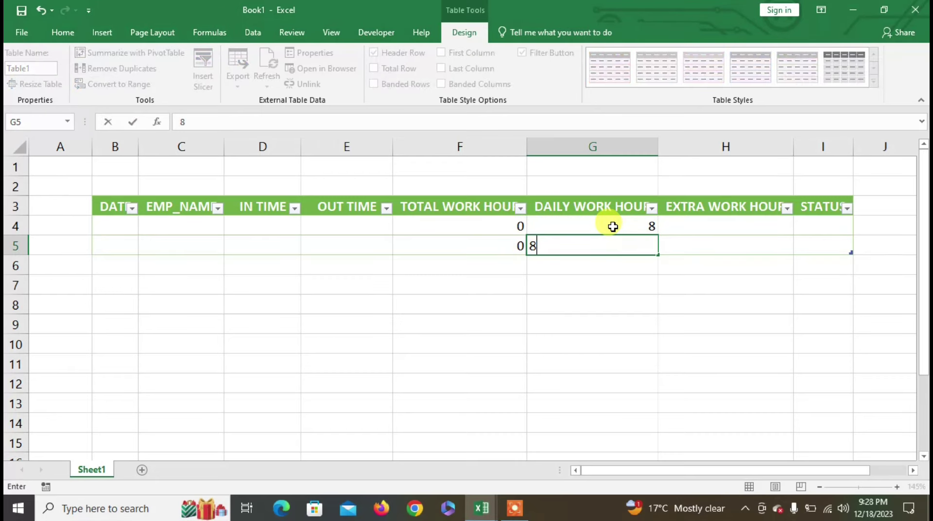
pyautogui.press('Return')
pyautogui.moveTo(611, 225); pyautogui.dragTo(623, 250)
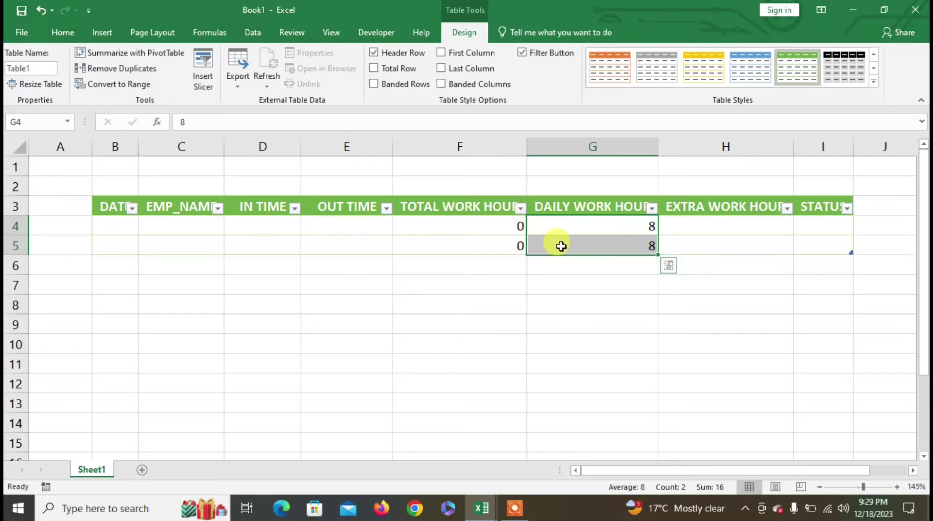
# Give G4:G5 the custom number format # "HR" so they display 8 HR
pyautogui.hotkey('ctrl', '1')
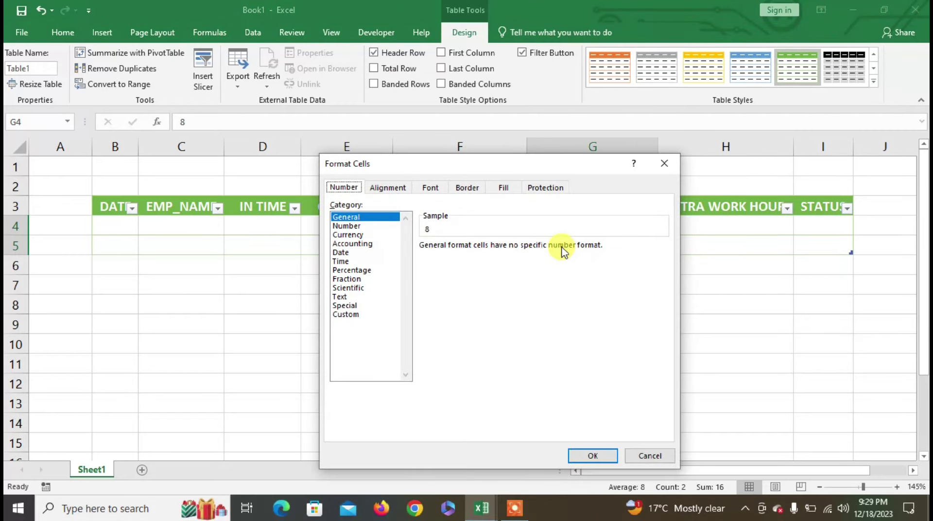
pyautogui.click(369, 314)
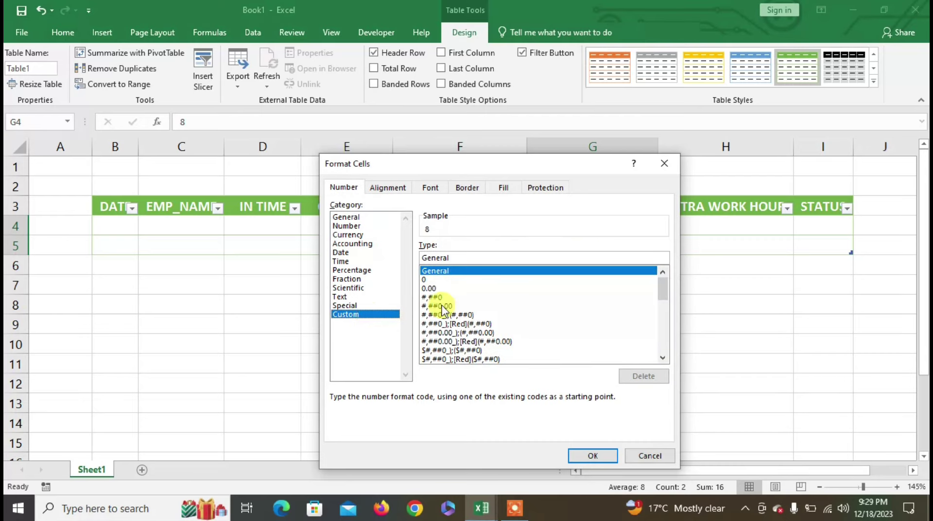
pyautogui.click(471, 257)
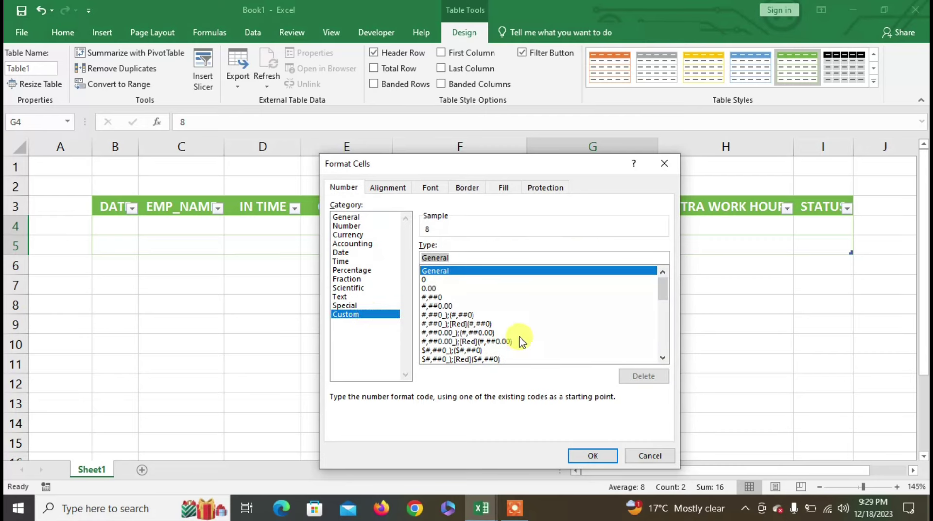
pyautogui.write('#')
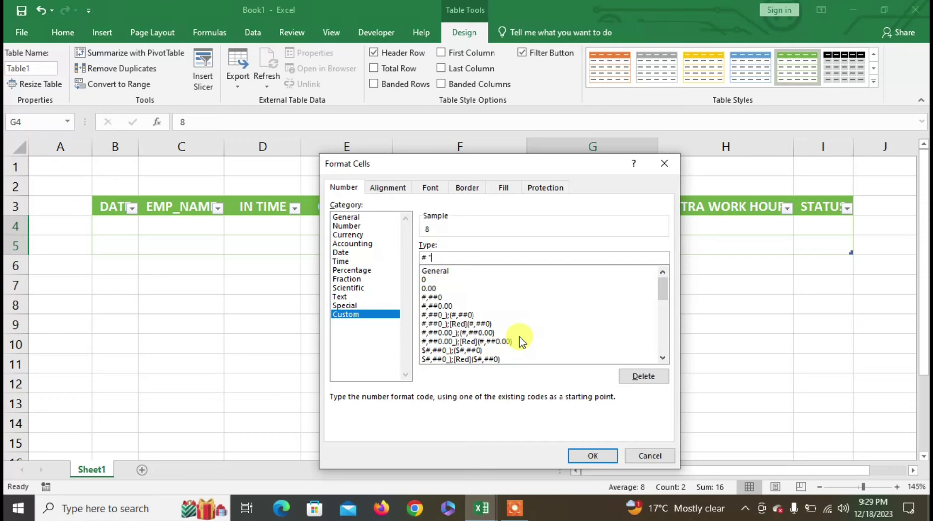
pyautogui.write('R')
pyautogui.write('"')
pyautogui.click(597, 455)
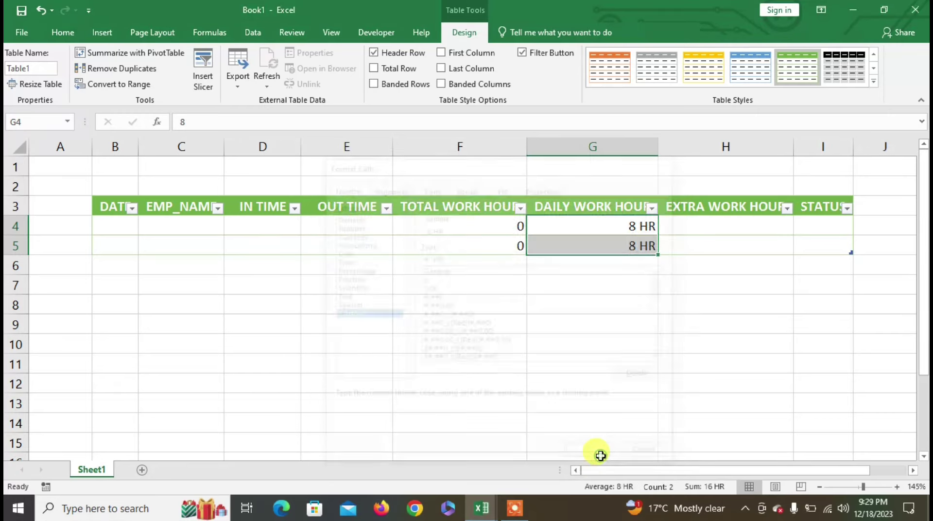
pyautogui.click(733, 232)
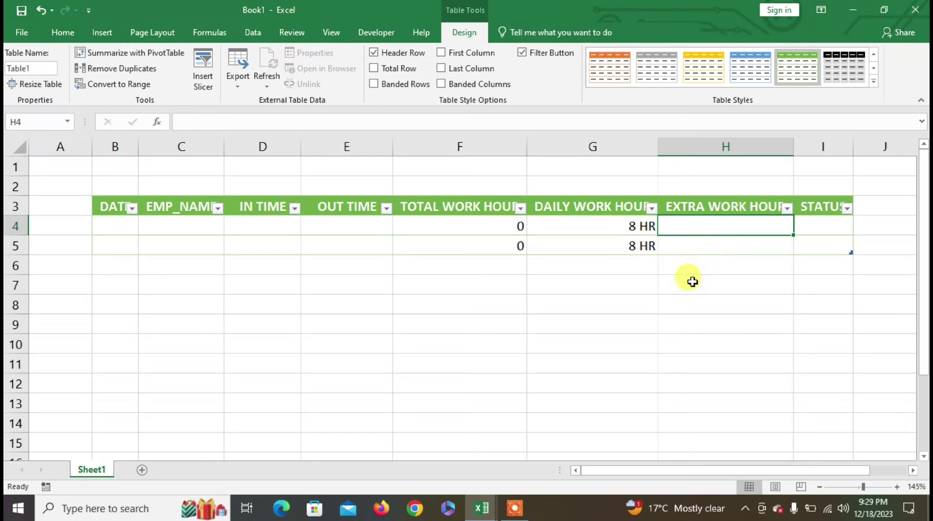
# Enter =[@[TOTAL WORK HOUR]]-[@[DAILY WORK HOUR]] in H4 for EXTRA WORK HOUR
pyautogui.write('=')
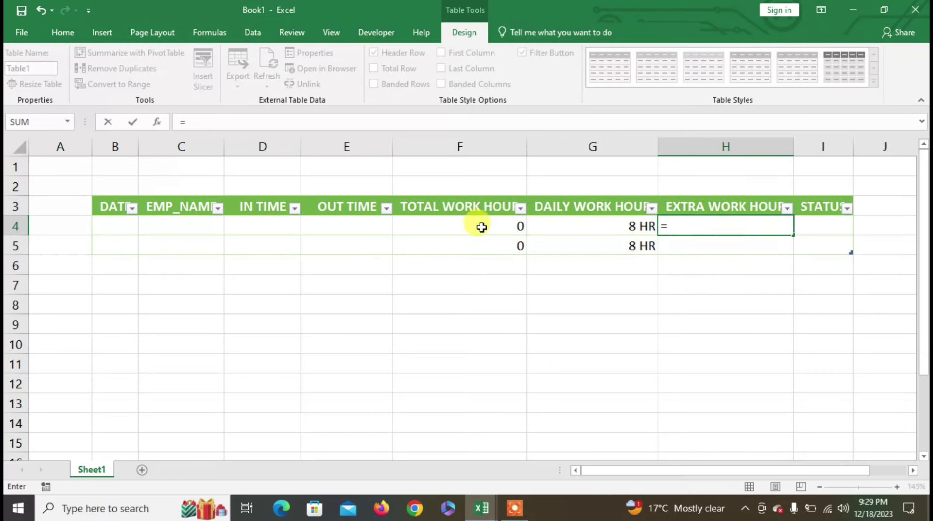
pyautogui.click(480, 227)
pyautogui.write('-')
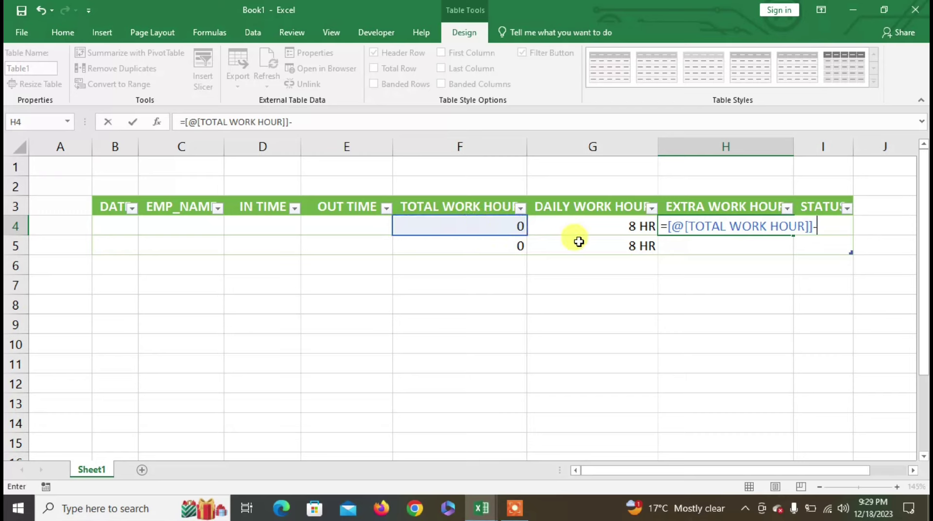
pyautogui.click(607, 226)
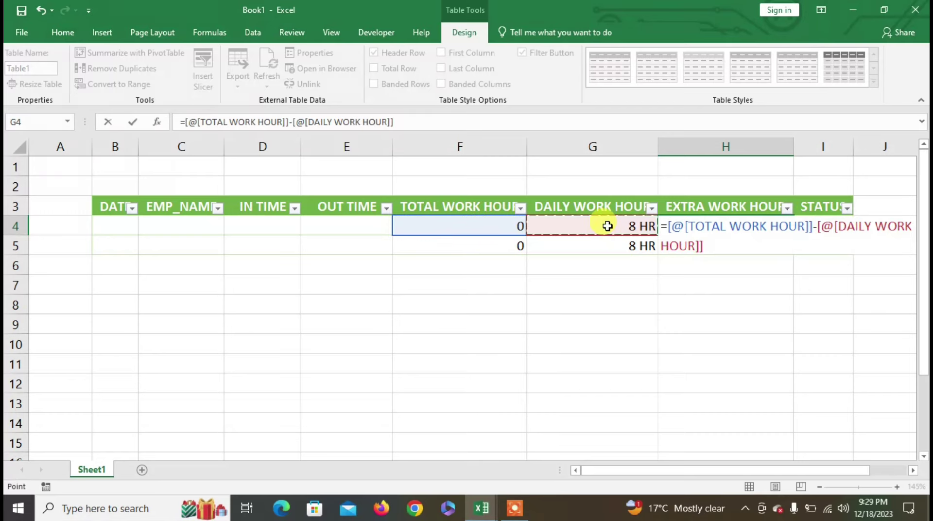
pyautogui.press('Return')
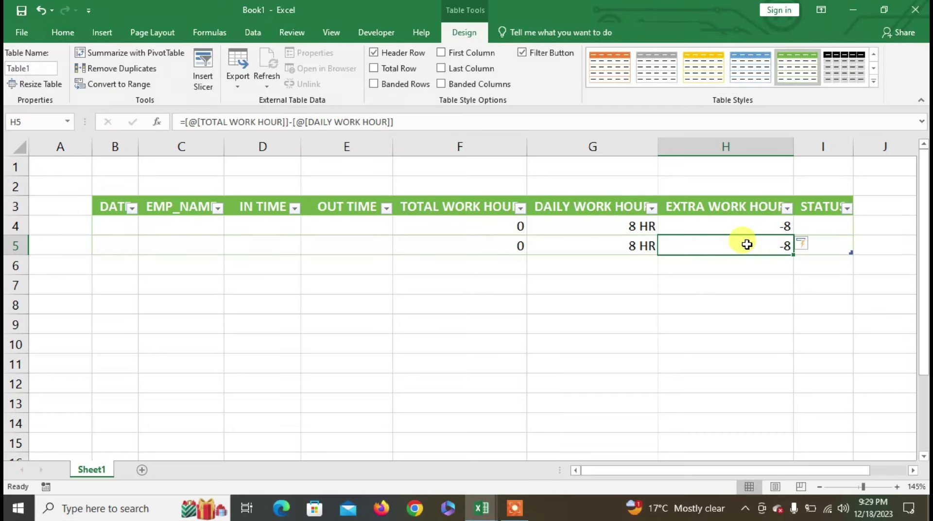
pyautogui.click(816, 223)
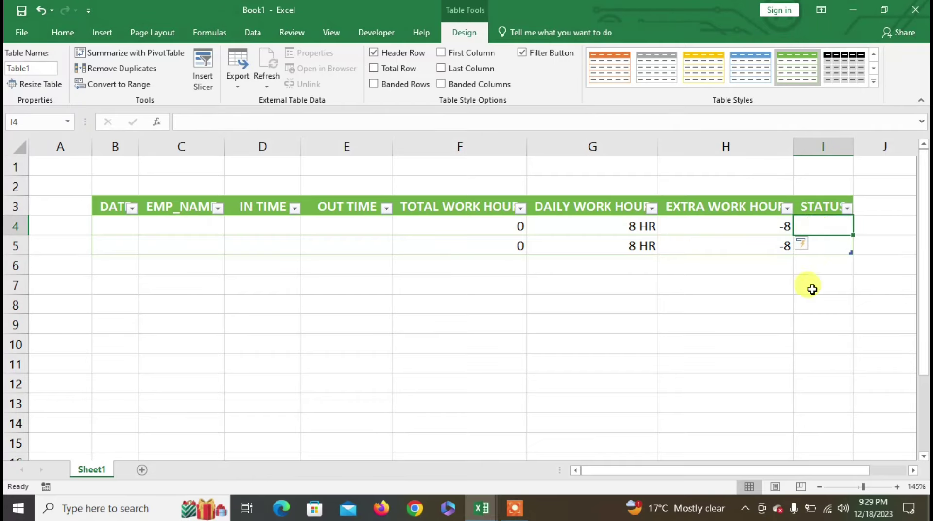
# Enter =IF([@[EXTRA WORK HOUR]]<=0,"NA","OVERTIME") in I4 for the STATUS column
pyautogui.write('=I')
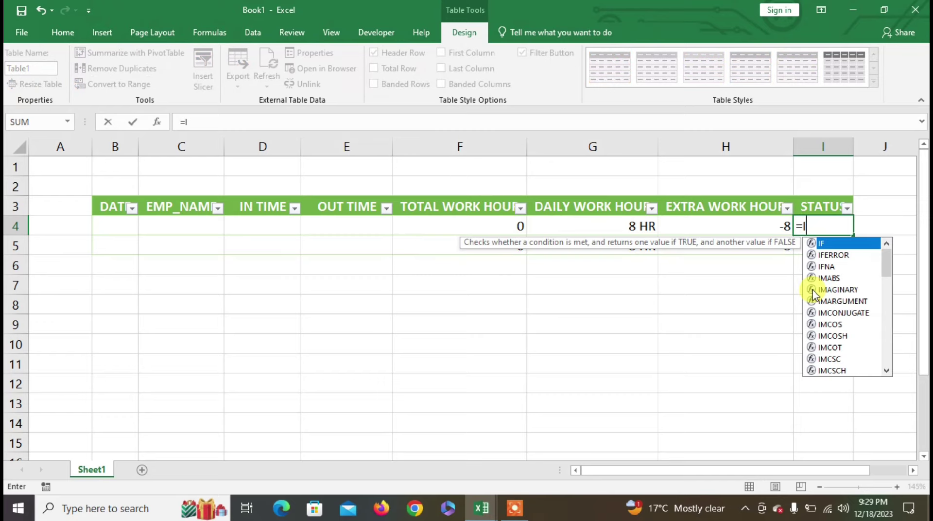
pyautogui.write('F(')
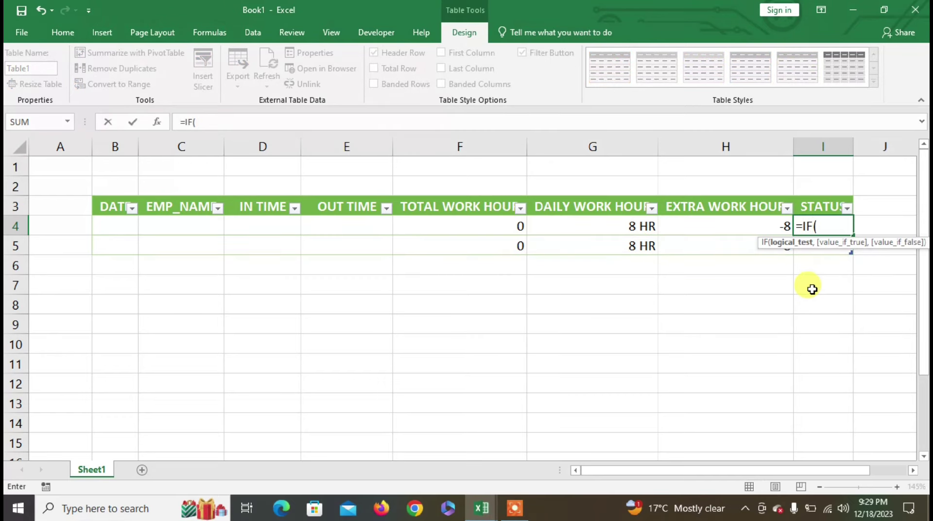
pyautogui.press('Left')
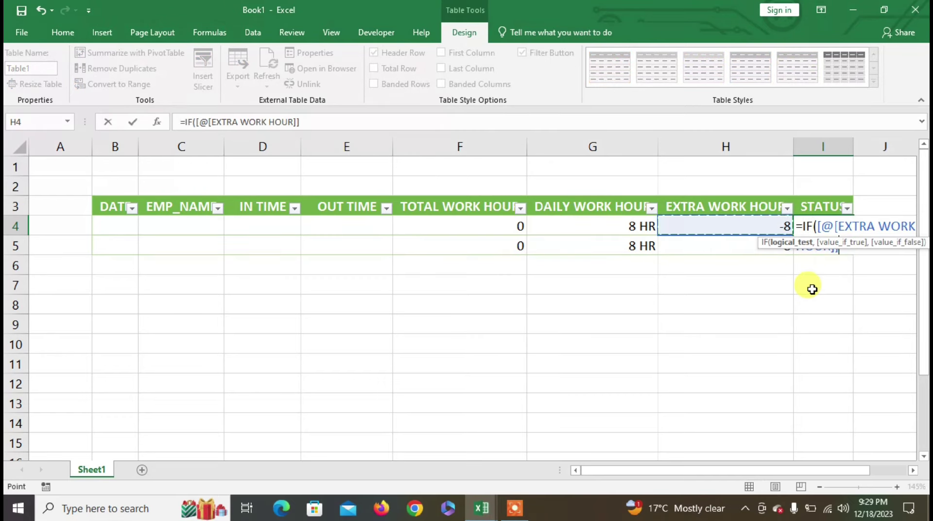
pyautogui.write('<=')
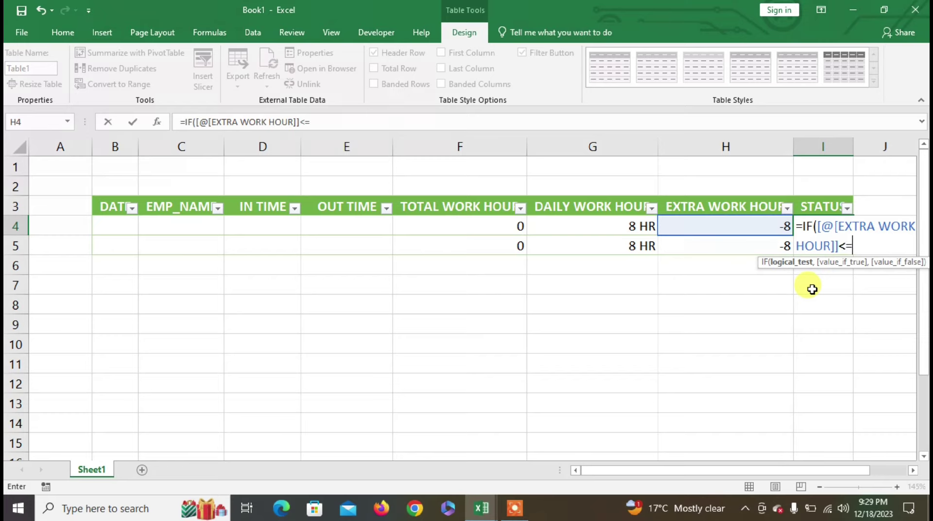
pyautogui.write('0,')
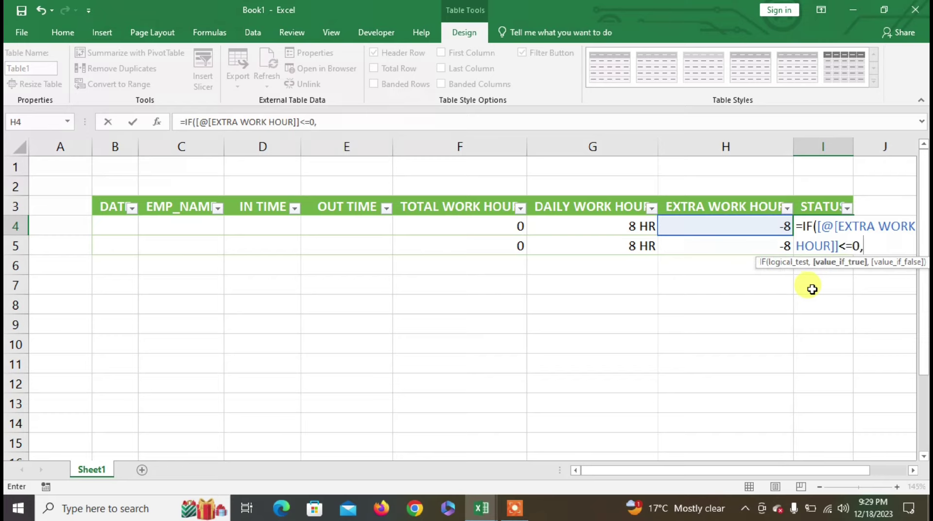
pyautogui.write('"')
pyautogui.write('NA')
pyautogui.write('"')
pyautogui.write(',"')
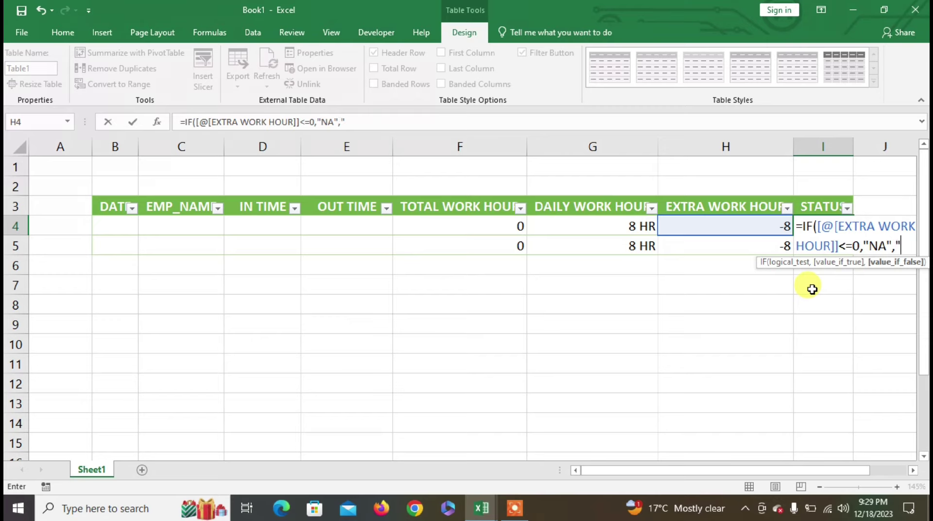
pyautogui.write('OVER')
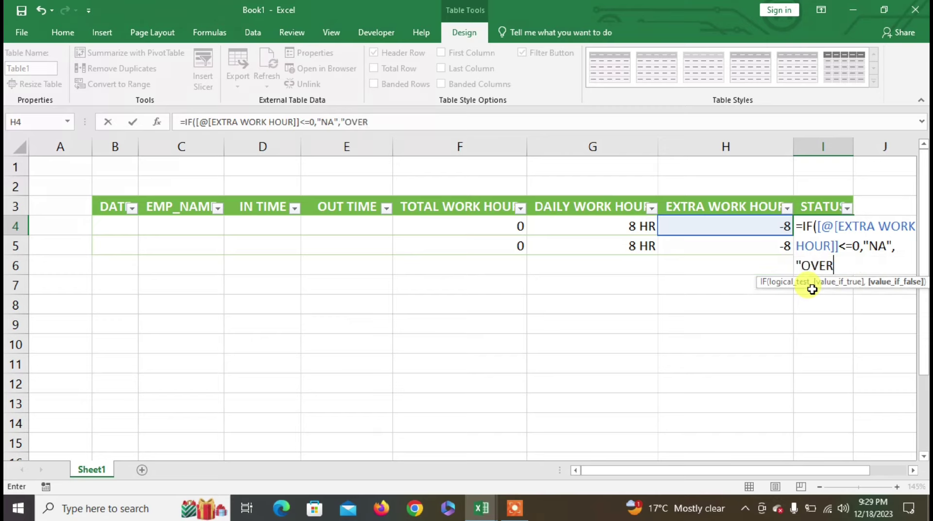
pyautogui.write('TIME')
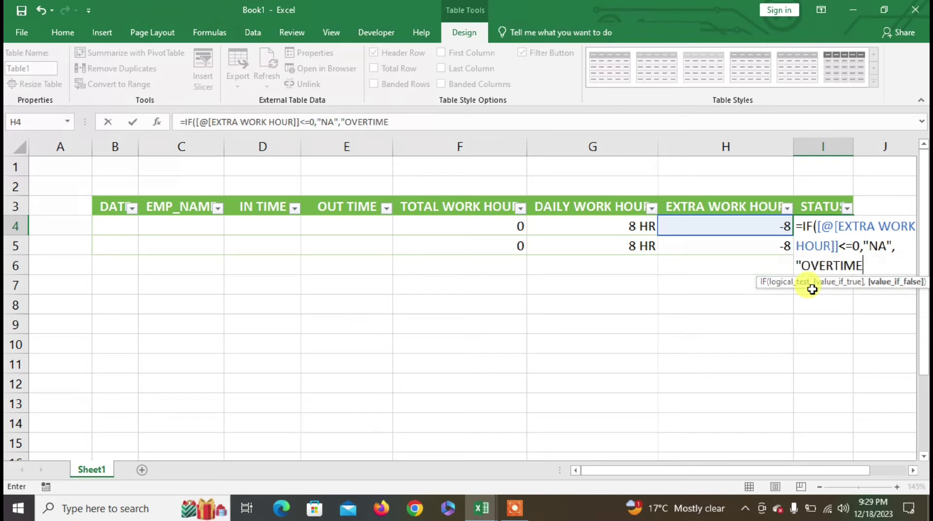
pyautogui.write('"')
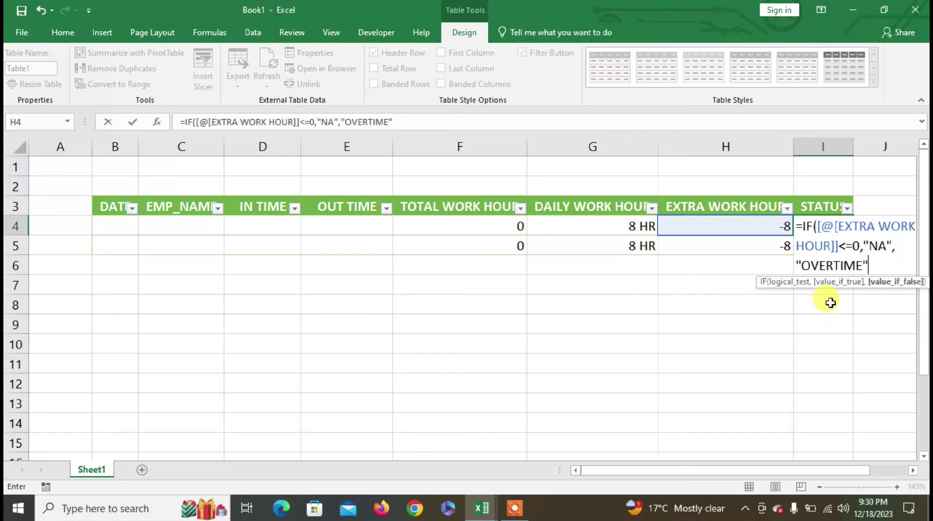
pyautogui.write(')')
pyautogui.press('Return')
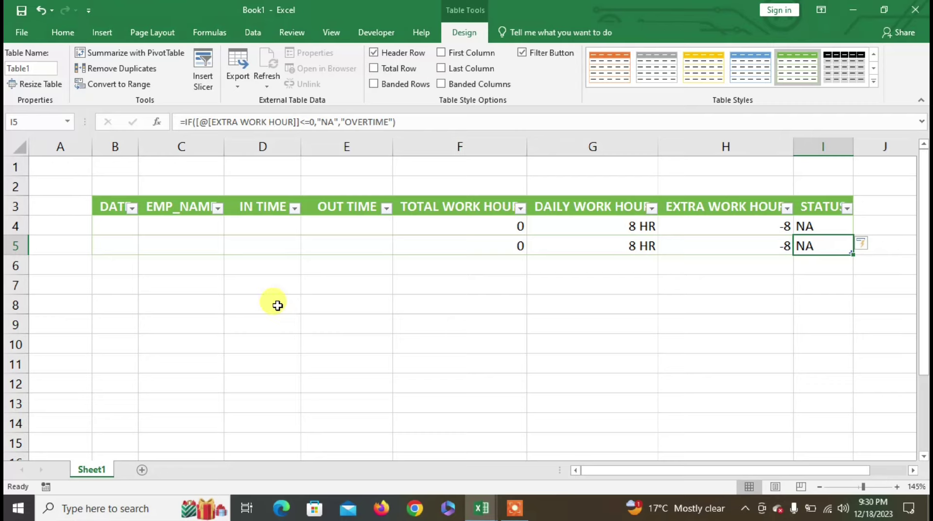
pyautogui.moveTo(120, 233); pyautogui.dragTo(800, 246)
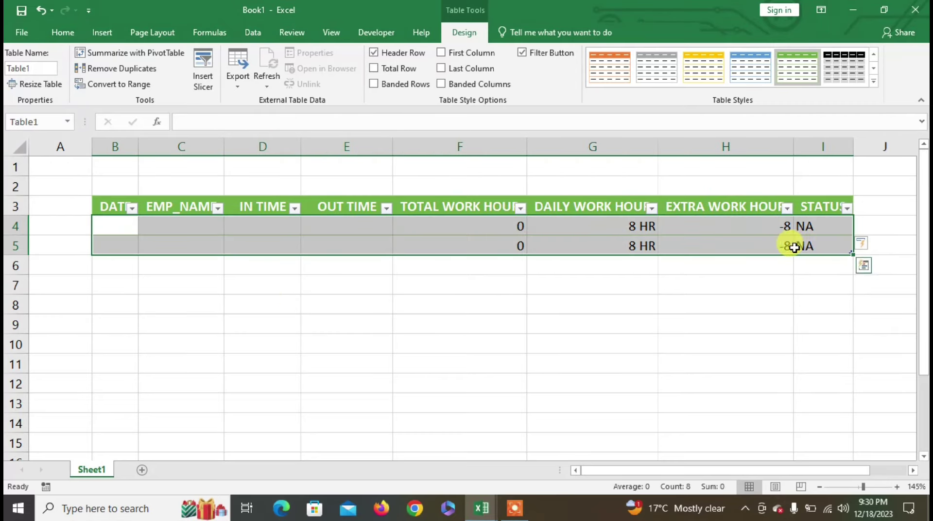
# Enter date 1-1-2023 in B4 and the first employee's name in C4, widening the DATE column
pyautogui.click(375, 227)
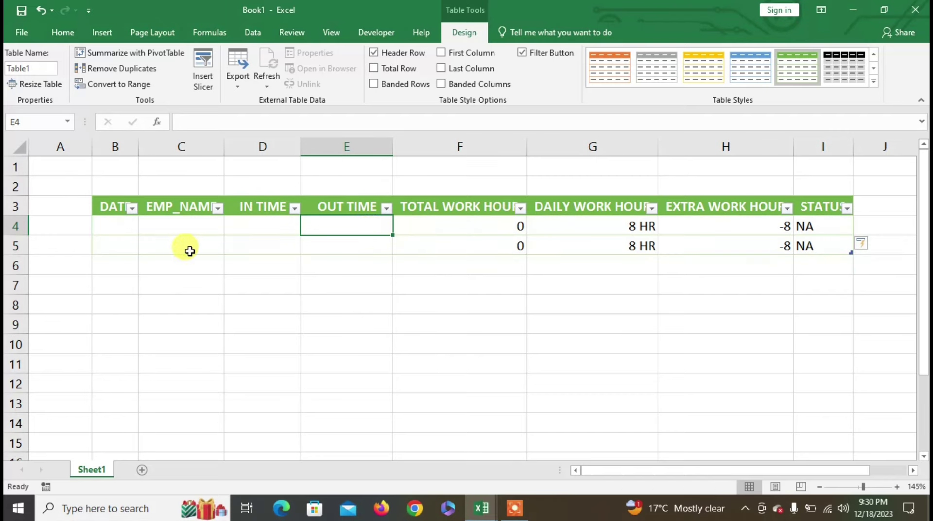
pyautogui.click(114, 226)
pyautogui.write('1')
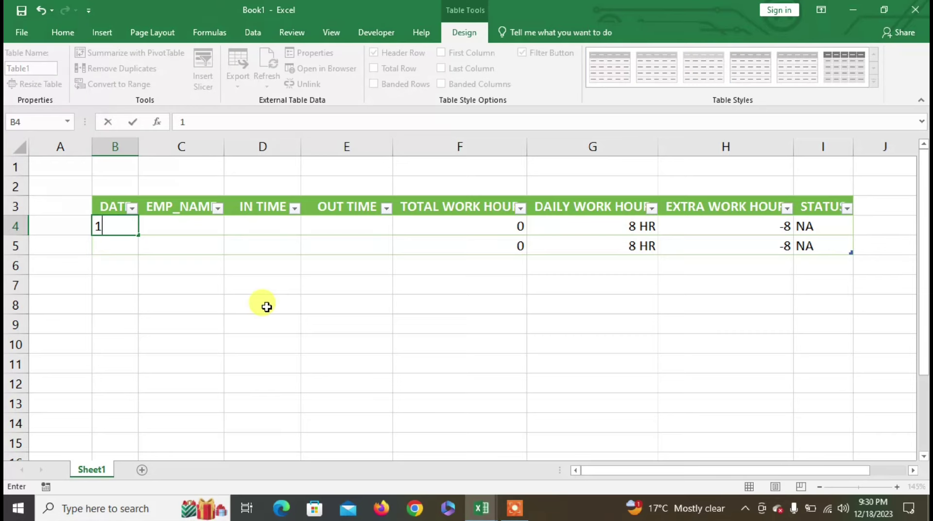
pyautogui.write('-1-2023')
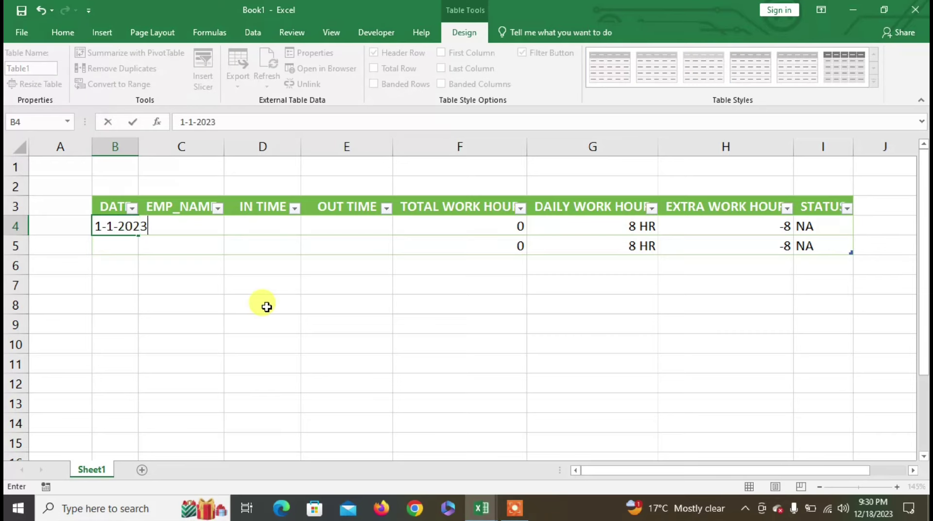
pyautogui.press('Tab')
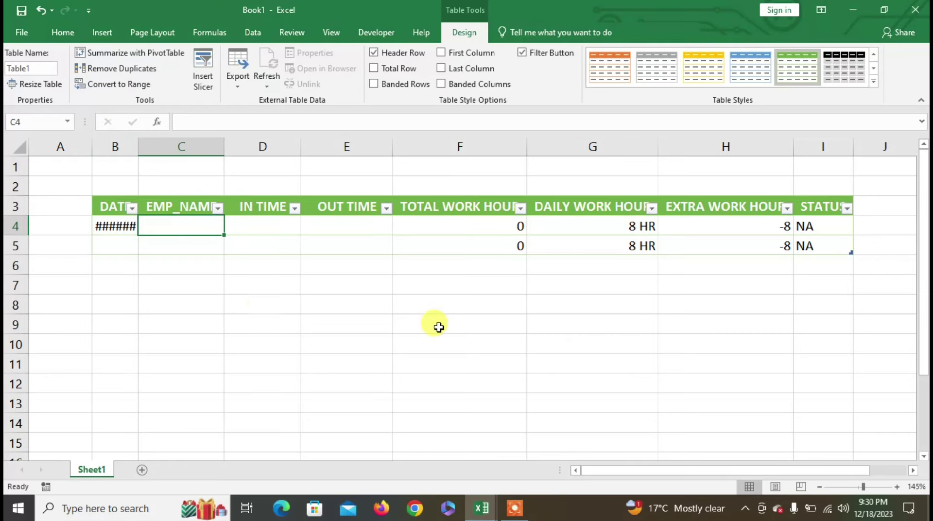
pyautogui.moveTo(96, 146)
pyautogui.mouseDown()
pyautogui.moveTo(73, 146)
pyautogui.moveTo(149, 147)
pyautogui.mouseUp()
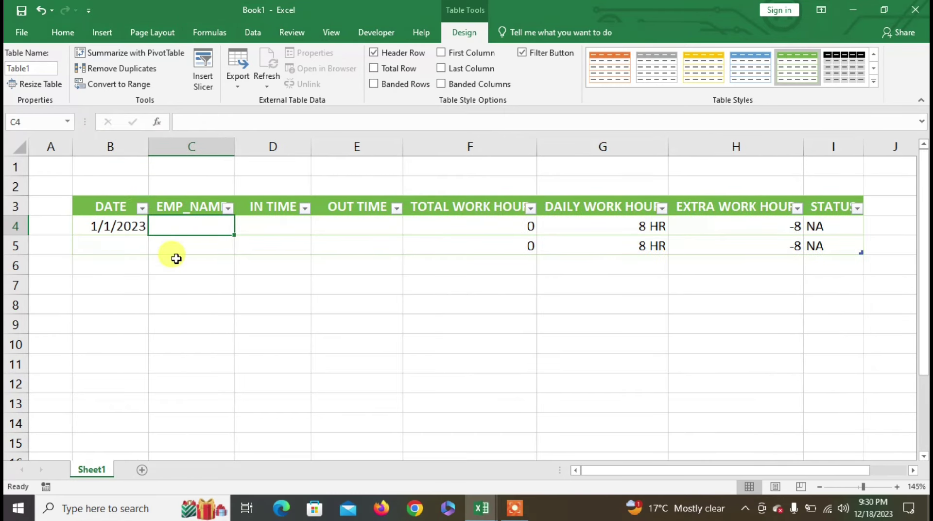
pyautogui.write('N')
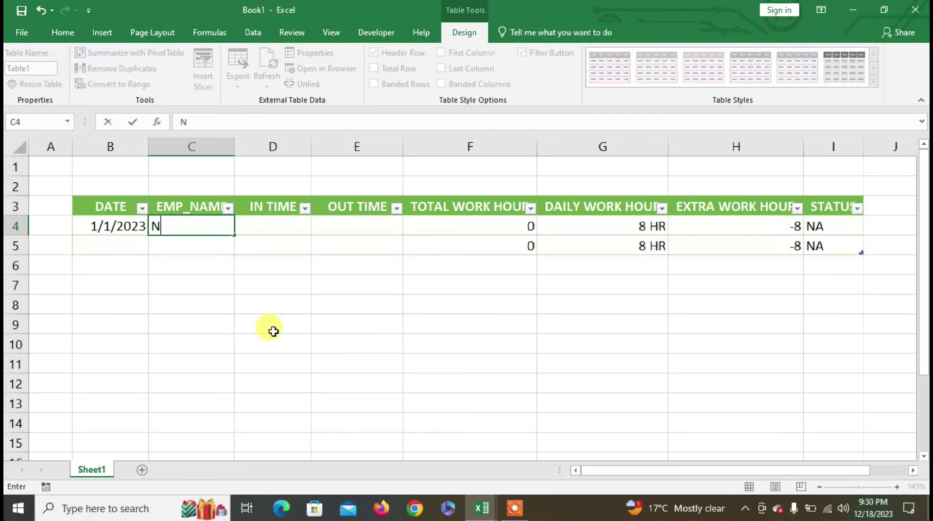
pyautogui.write('AYAB')
pyautogui.press('Tab')
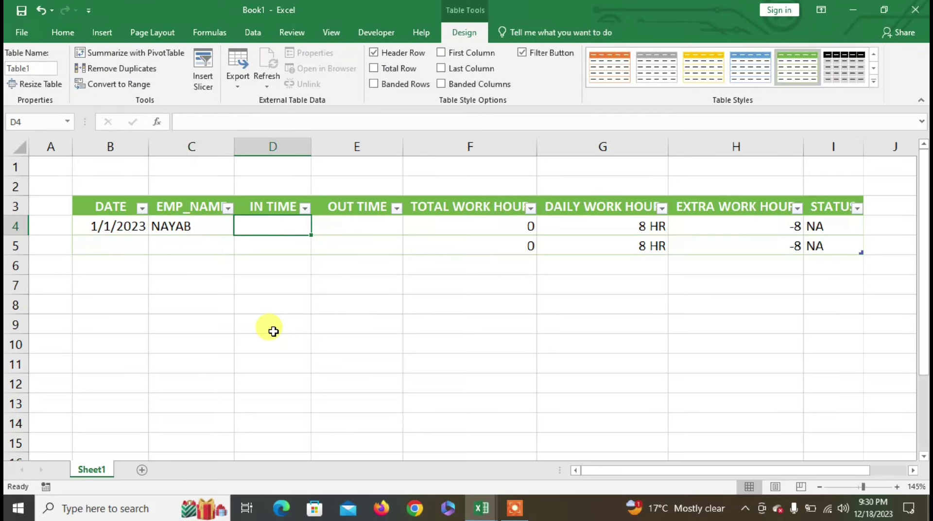
# Log 8:00 AM in and 7:00 PM out for row 4, then autofit the STATUS column
pyautogui.write('8:')
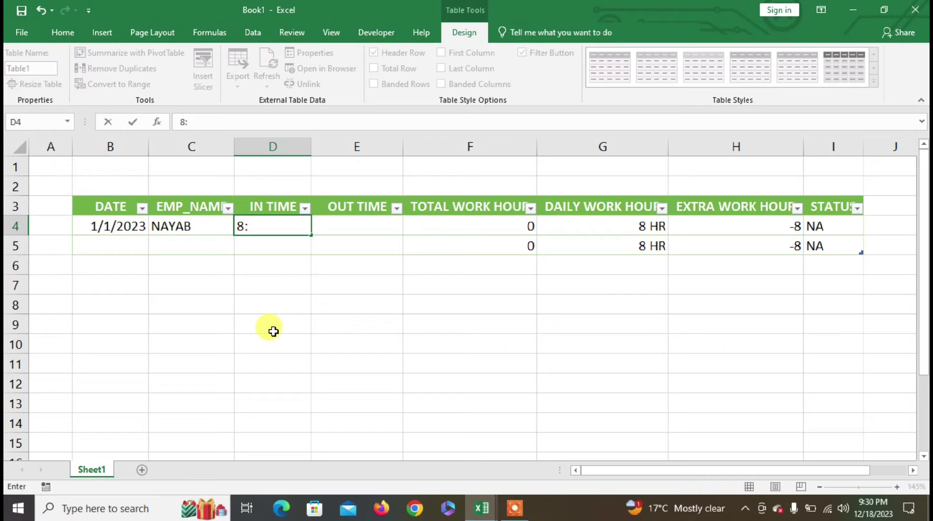
pyautogui.write('00')
pyautogui.write(' AM')
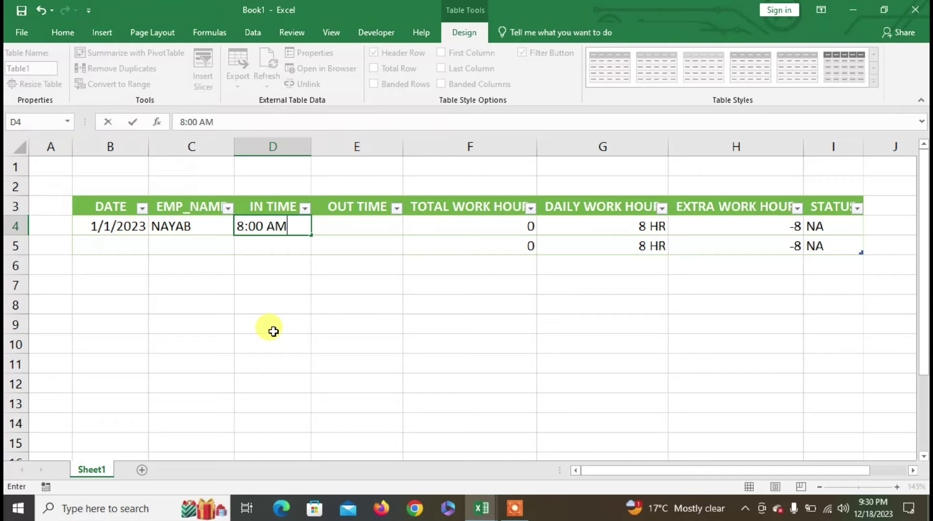
pyautogui.press('Tab')
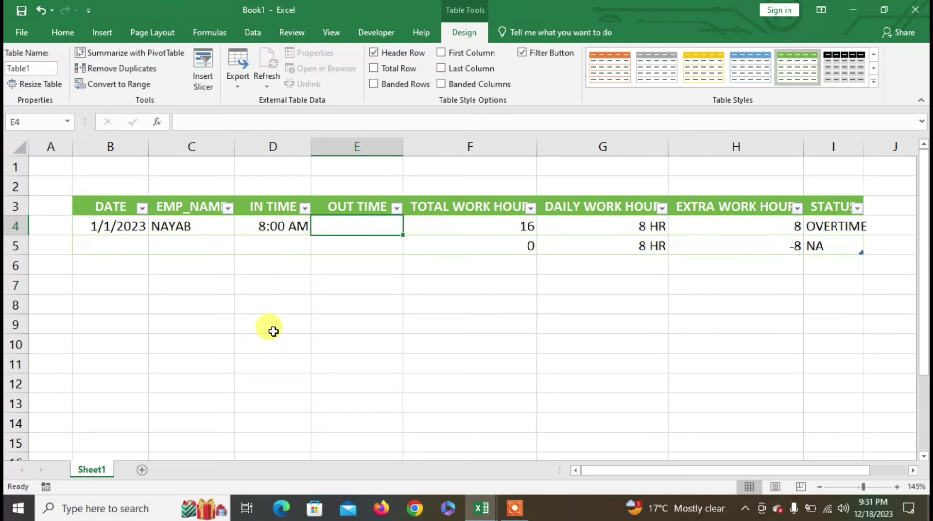
pyautogui.write('7:')
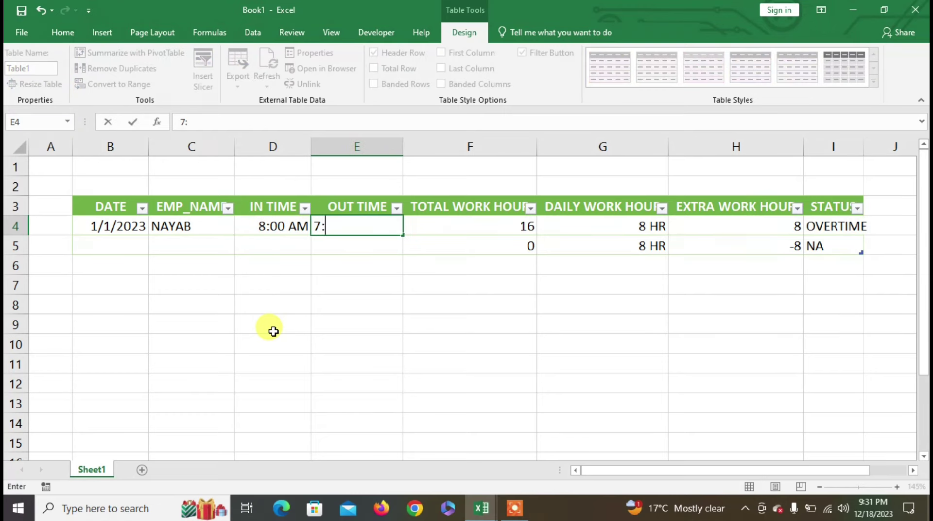
pyautogui.write('00 P')
pyautogui.write('M')
pyautogui.press('Tab')
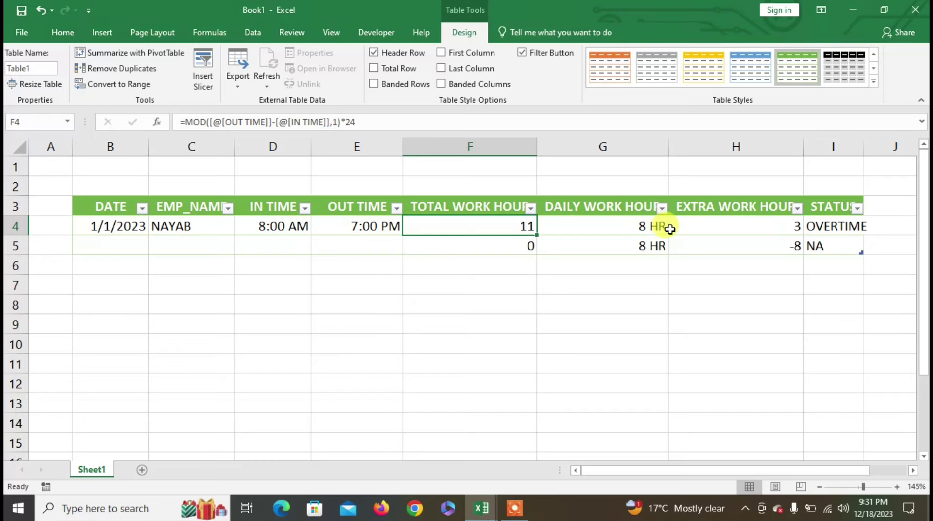
pyautogui.doubleClick(863, 141)
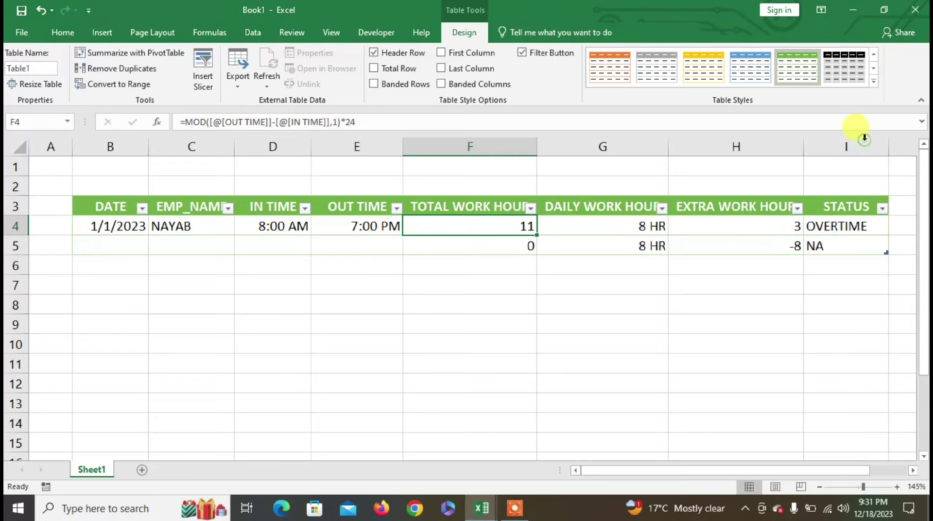
pyautogui.click(129, 245)
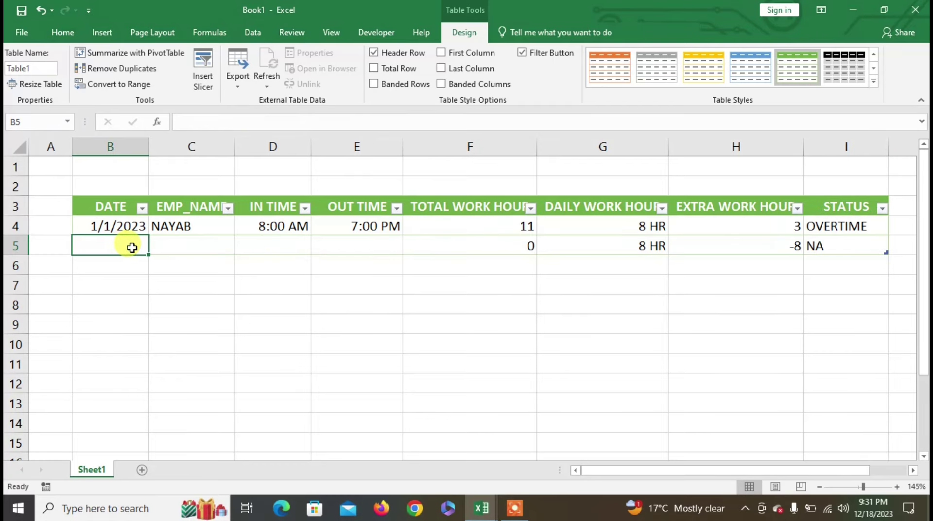
# Enter the second employee's name in row 5 with times 8:00 AM to 5:00 PM
pyautogui.click(174, 249)
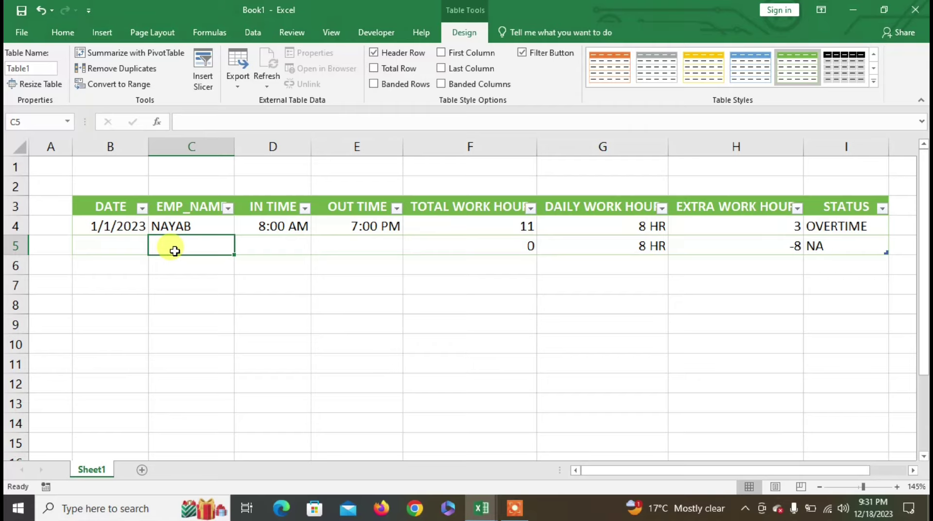
pyautogui.write('NUBAID')
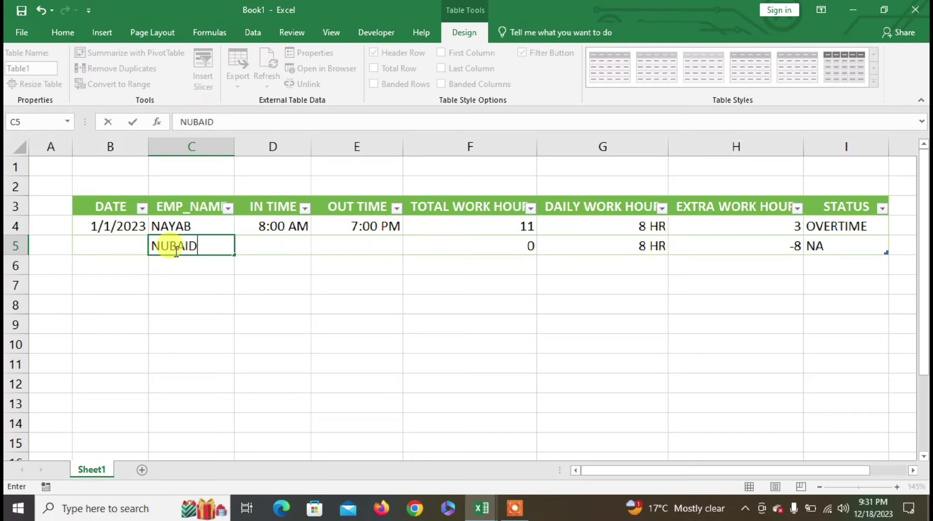
pyautogui.press('Tab')
pyautogui.write('8')
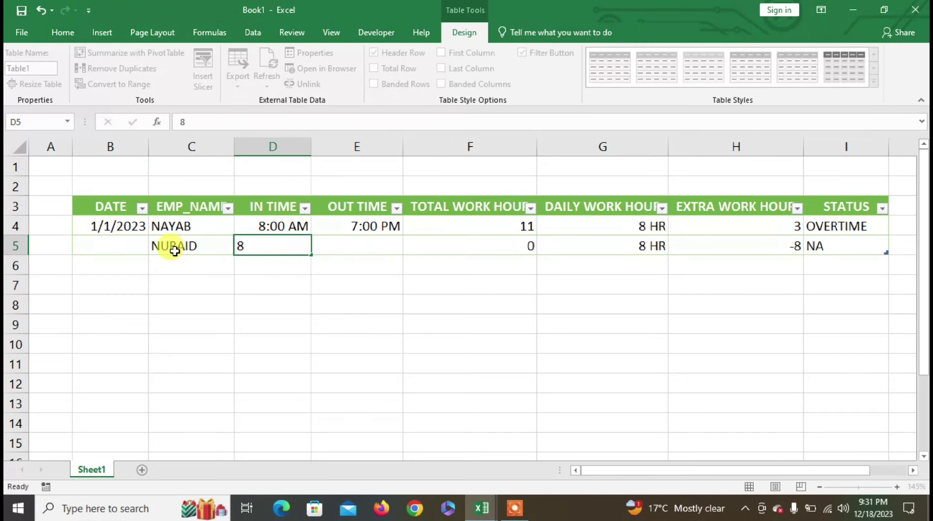
pyautogui.hotkey('shift', 'Up')
pyautogui.write(':')
pyautogui.press('BackSpace')
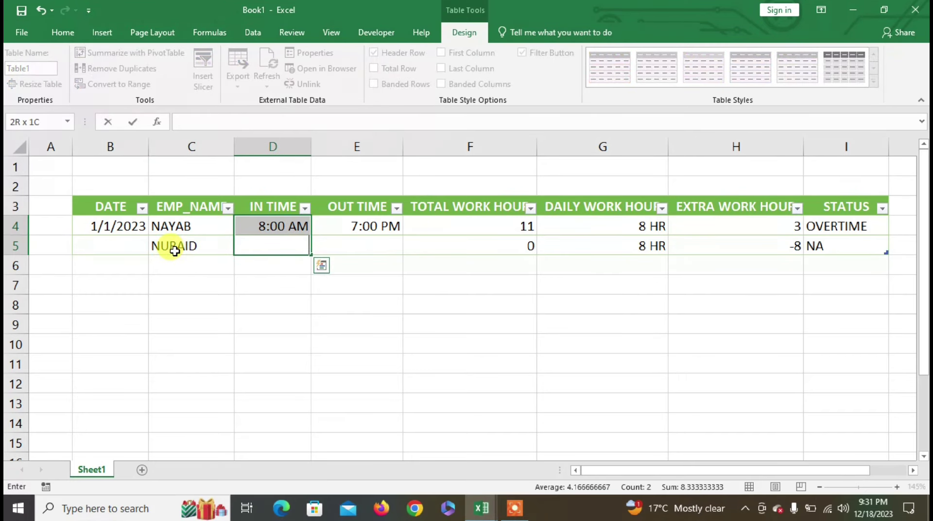
pyautogui.write('8:')
pyautogui.write('00 AM')
pyautogui.press('Return')
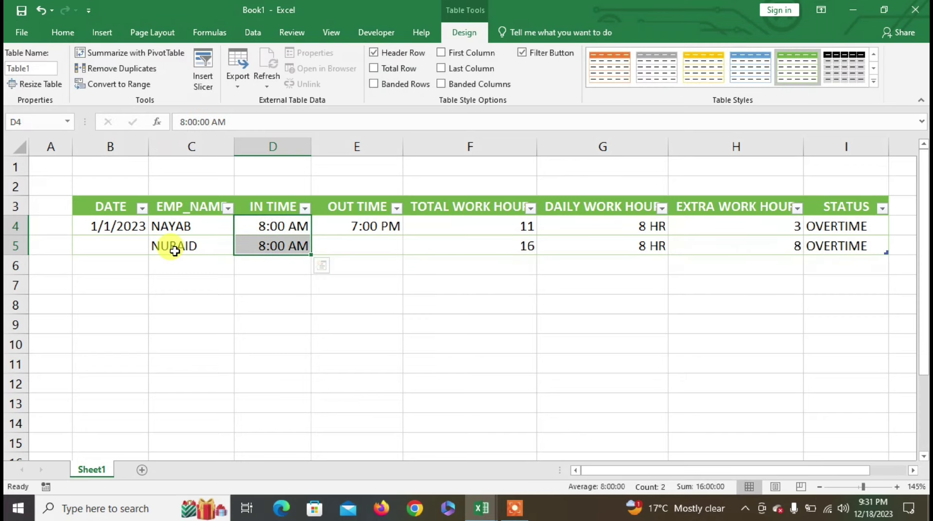
pyautogui.click(343, 246)
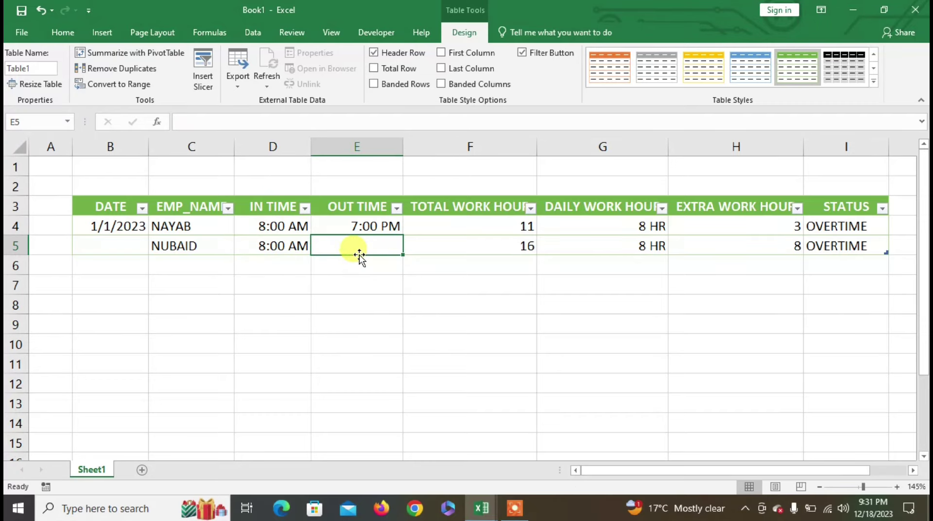
pyautogui.write('5:')
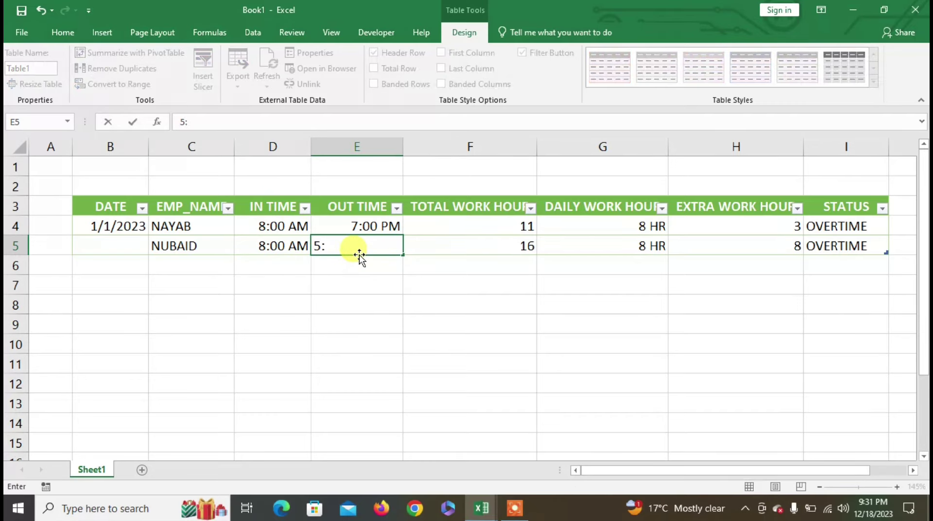
pyautogui.write('00 PM')
pyautogui.press('Tab')
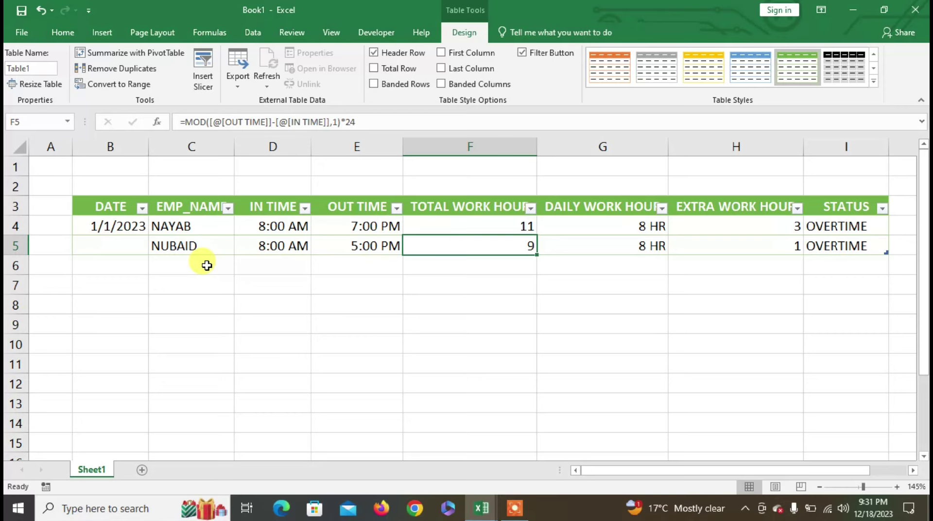
pyautogui.press('Return')
pyautogui.click(192, 243)
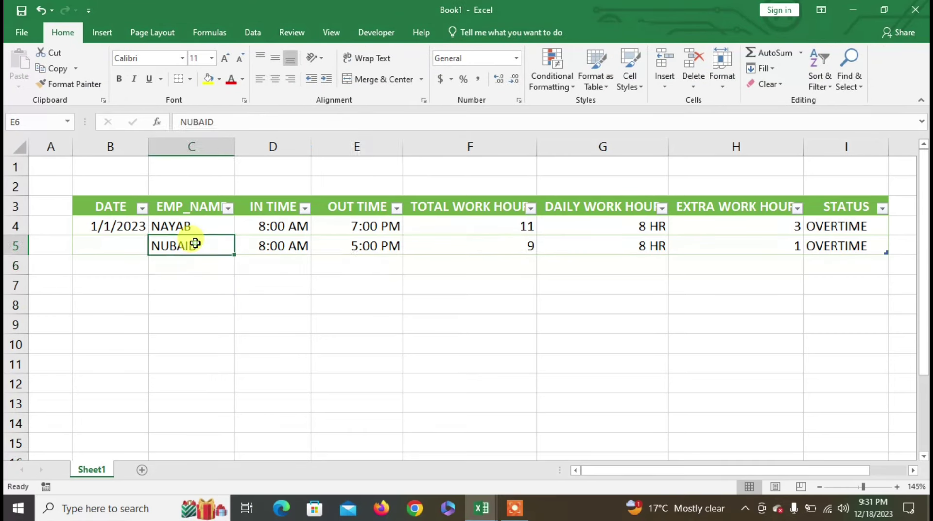
# Enter the third employee in row 6 with 8:00 AM to 8:00 PM, filling 8 HR into G6
pyautogui.click(195, 261)
pyautogui.write('KA')
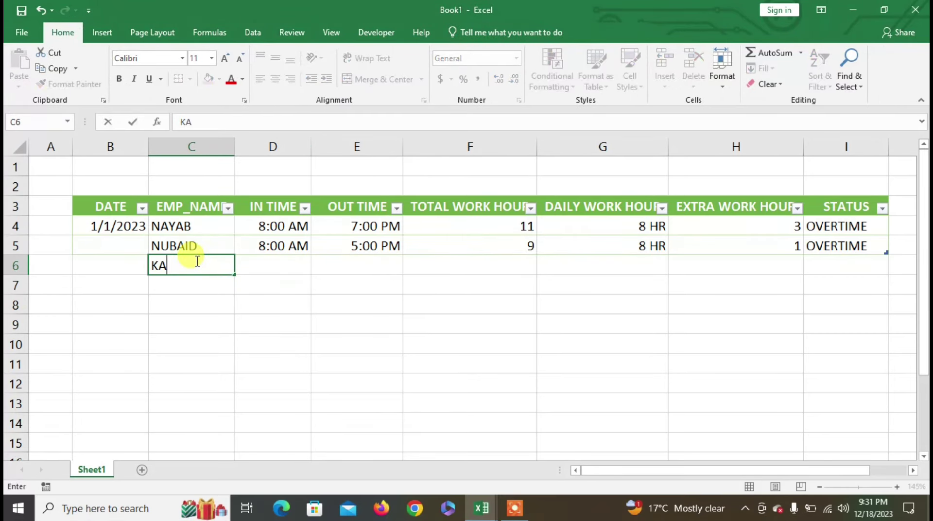
pyautogui.write('IF')
pyautogui.press('Tab')
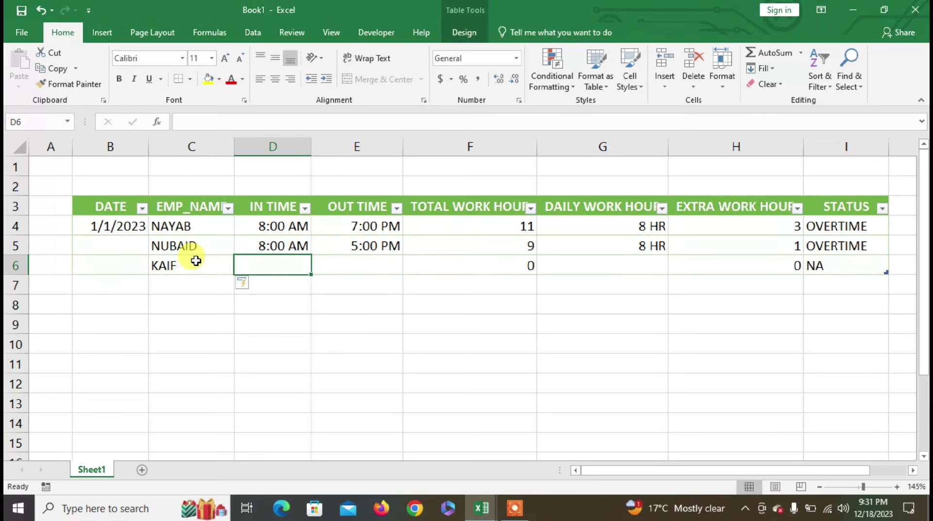
pyautogui.write('8:00')
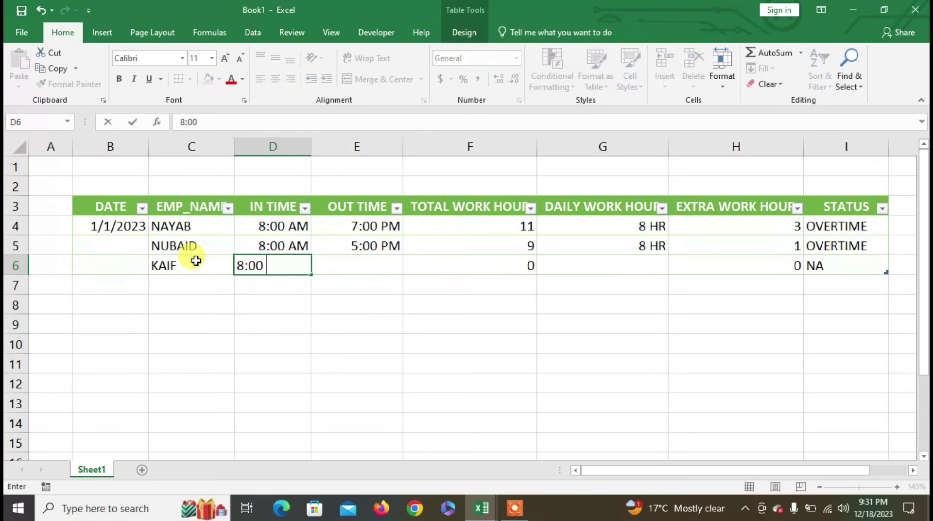
pyautogui.write(' AM')
pyautogui.press('Tab')
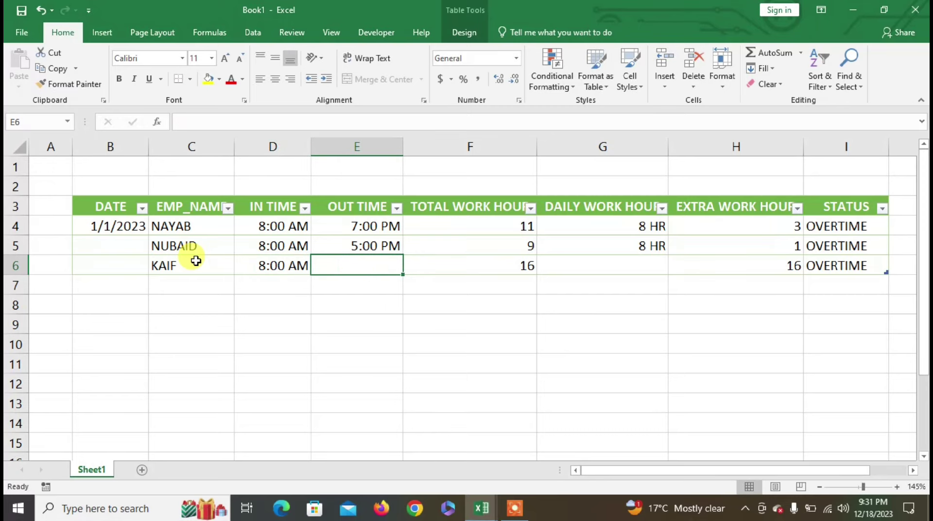
pyautogui.write('8:')
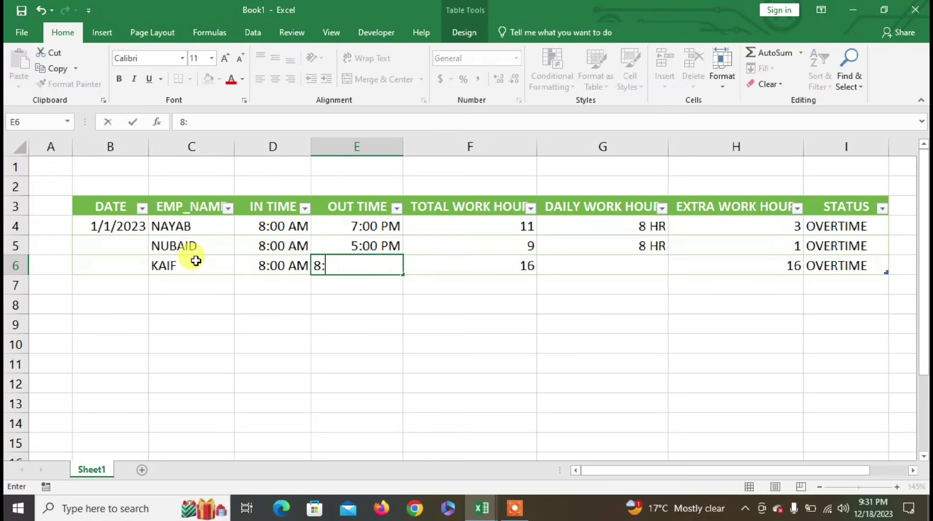
pyautogui.write('00 ')
pyautogui.write('PM')
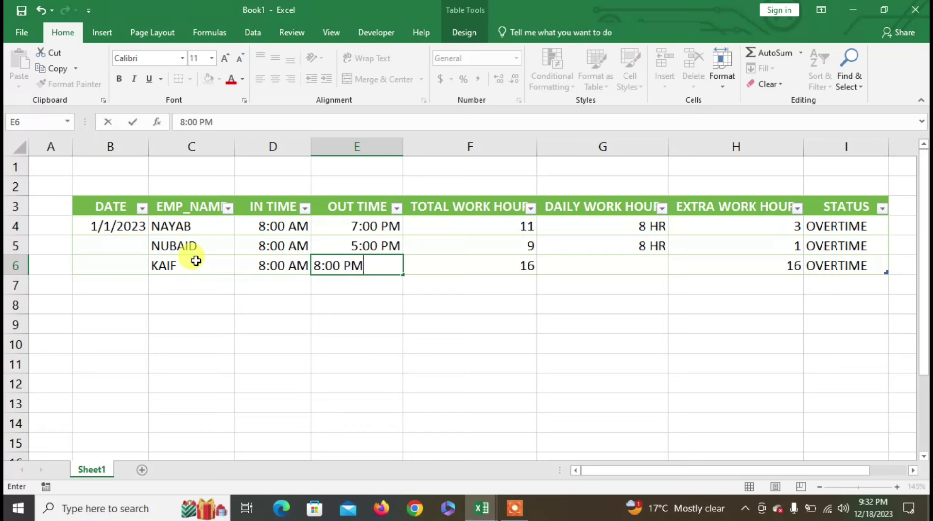
pyautogui.press('Tab')
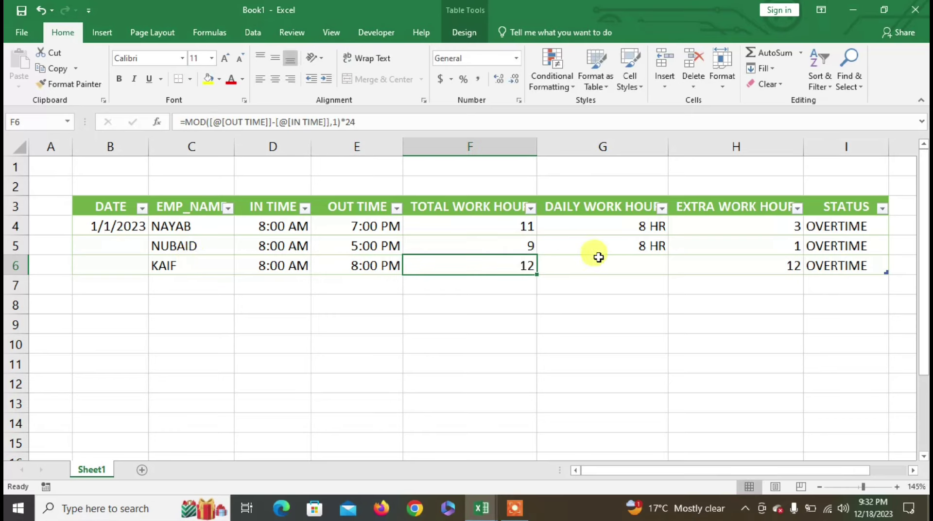
pyautogui.click(597, 249)
pyautogui.moveTo(669, 255); pyautogui.dragTo(668, 266)
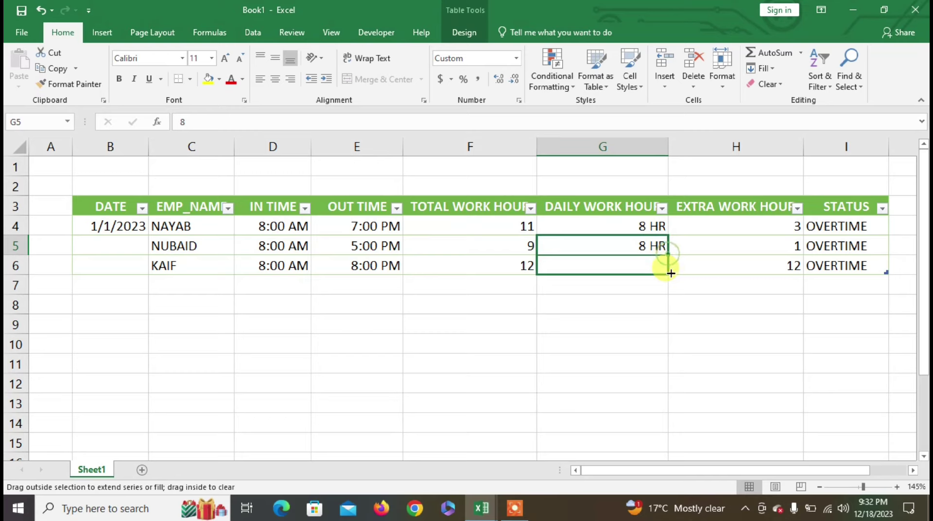
# Enter the fourth employee's name in row 7 with times 8:00 AM to 2:00 PM
pyautogui.click(154, 280)
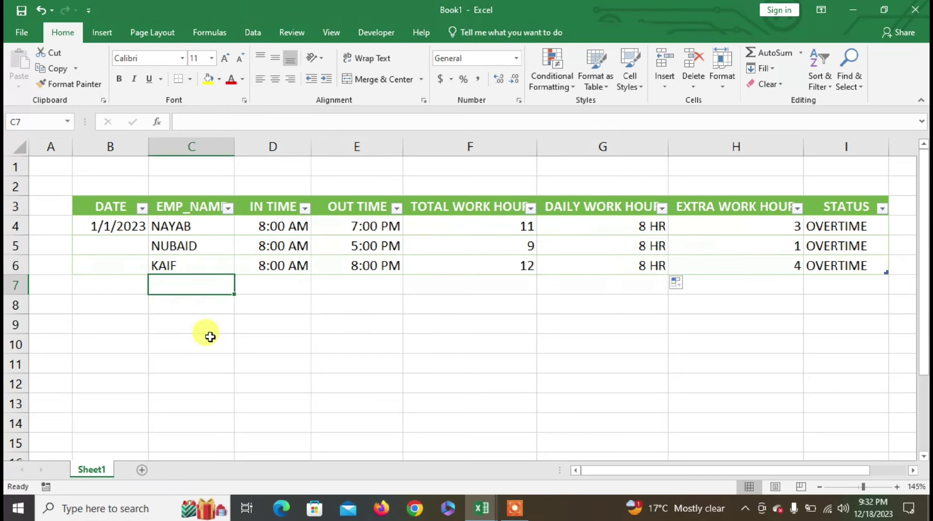
pyautogui.write('DA')
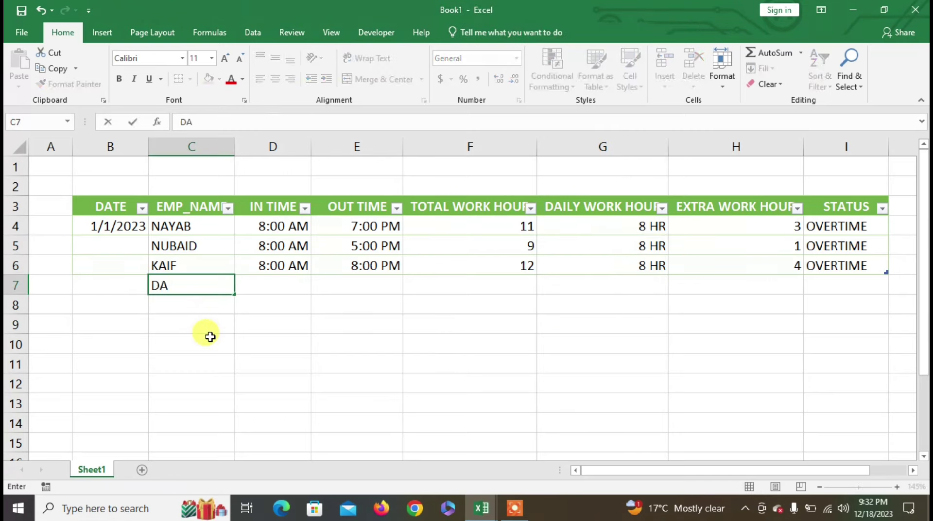
pyautogui.write('M')
pyautogui.press('BackSpace')
pyautogui.write('NISH')
pyautogui.press('Tab')
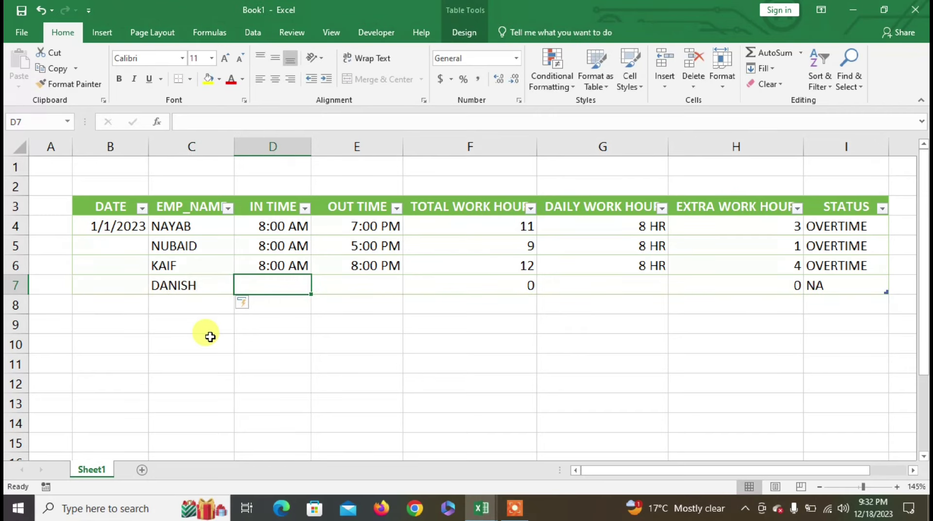
pyautogui.write('8:00 ')
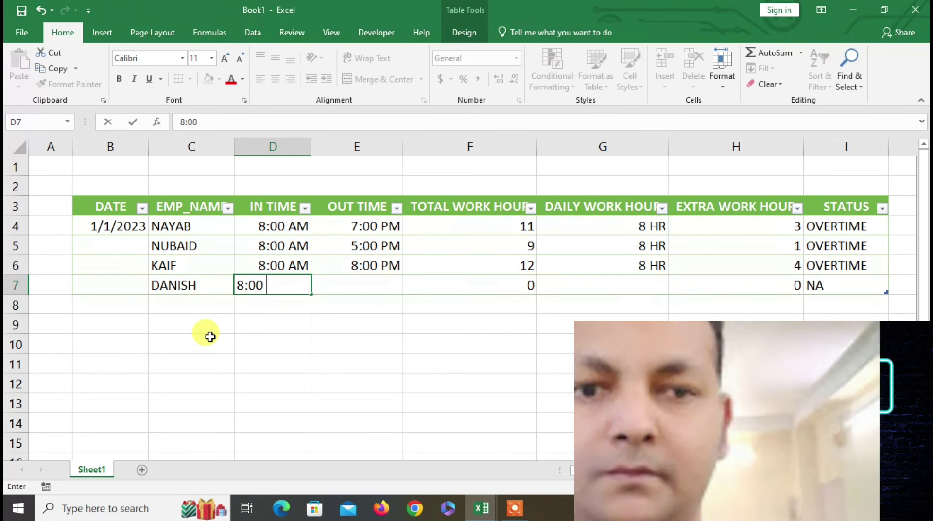
pyautogui.write('AM')
pyautogui.press('Tab')
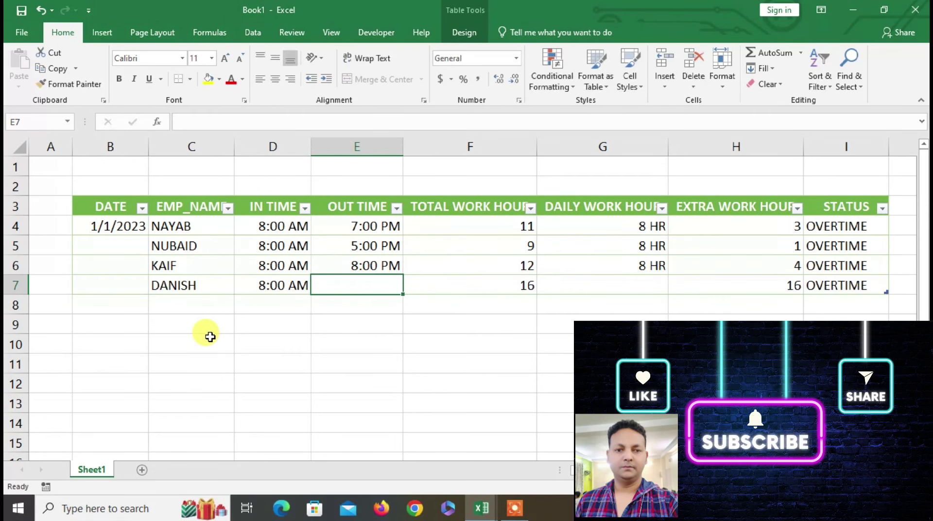
pyautogui.write('2:')
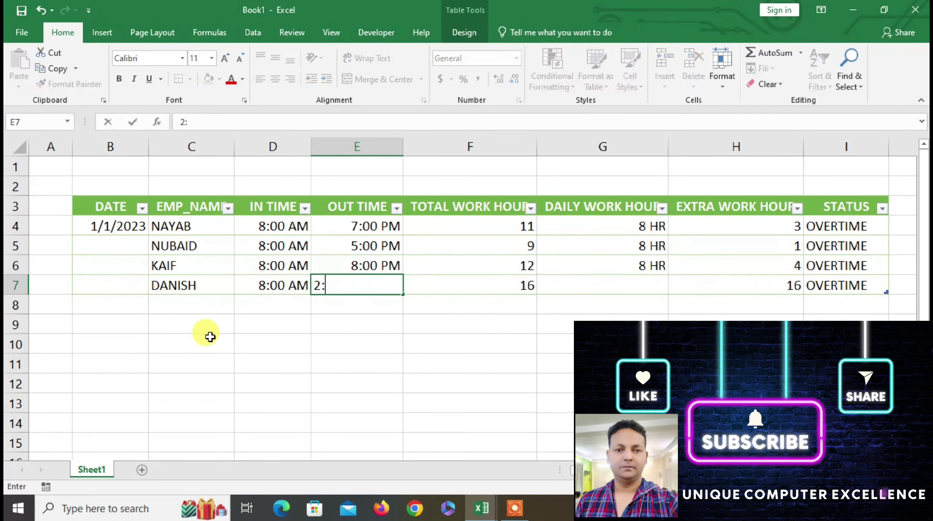
pyautogui.write('00 PM')
pyautogui.hotkey('ctrl', 'Return')
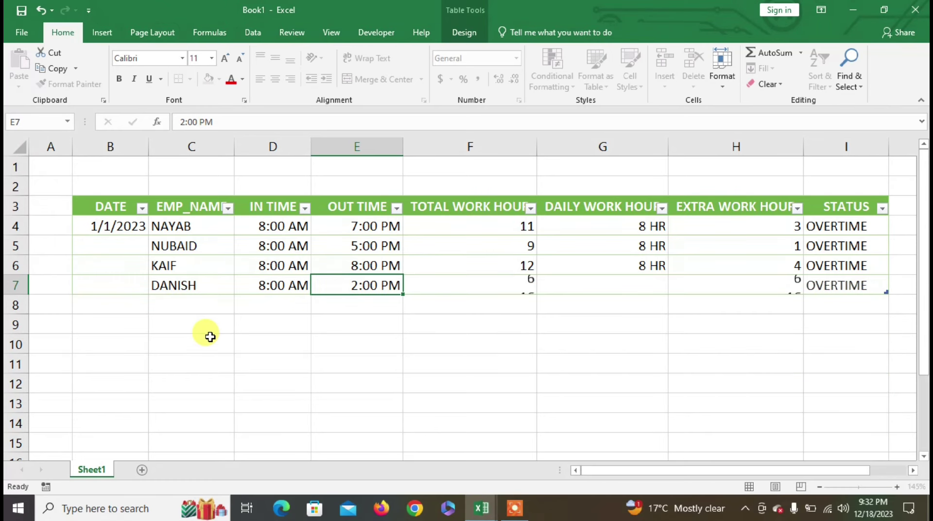
pyautogui.press('Tab')
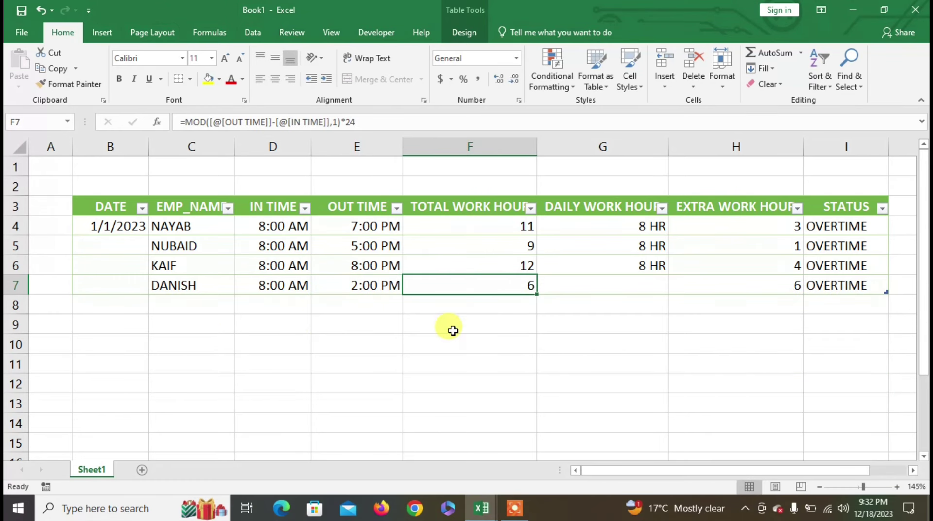
# Fill the 8 HR daily work hours down from G6 through row 10
pyautogui.click(616, 258)
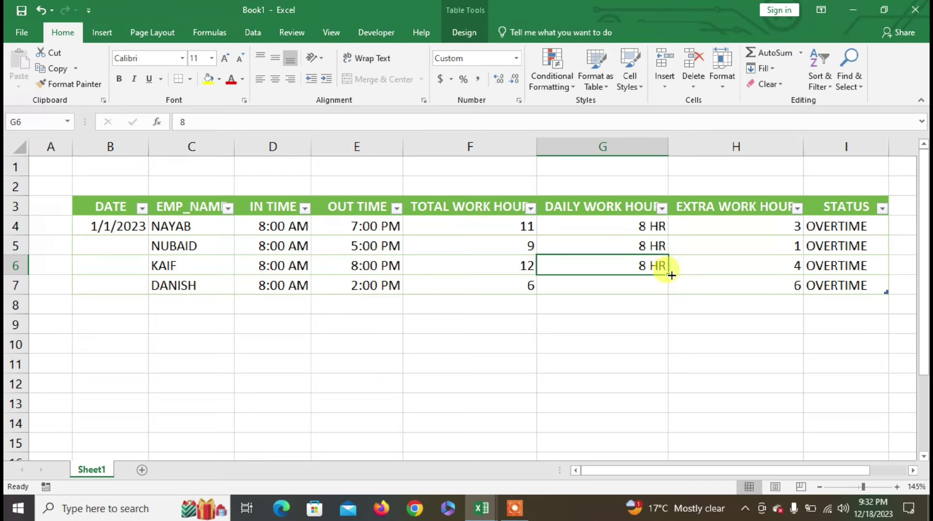
pyautogui.moveTo(668, 275)
pyautogui.mouseDown()
pyautogui.moveTo(661, 290)
pyautogui.moveTo(670, 346)
pyautogui.mouseUp()
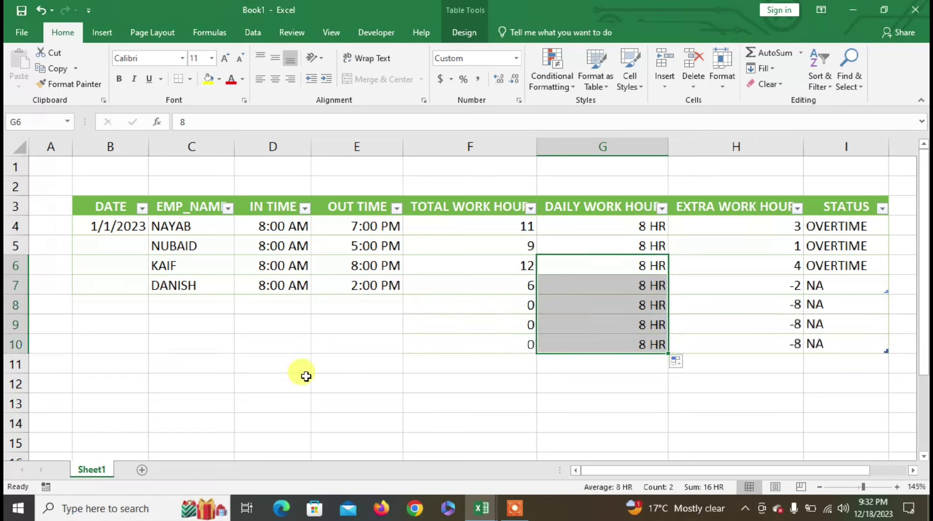
pyautogui.click(184, 311)
# Log an employee in row 8 working 8:00 AM to 6:00 PM
pyautogui.write('NAYAB')
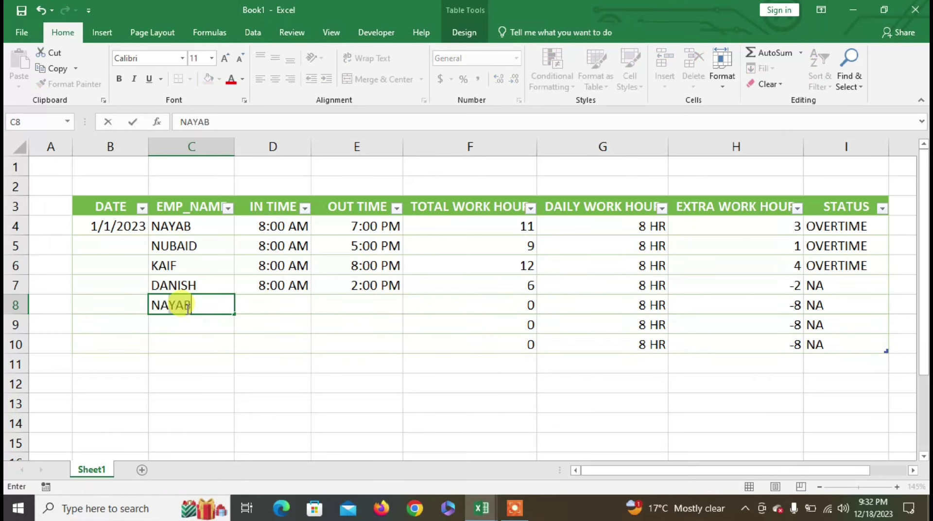
pyautogui.press('Tab')
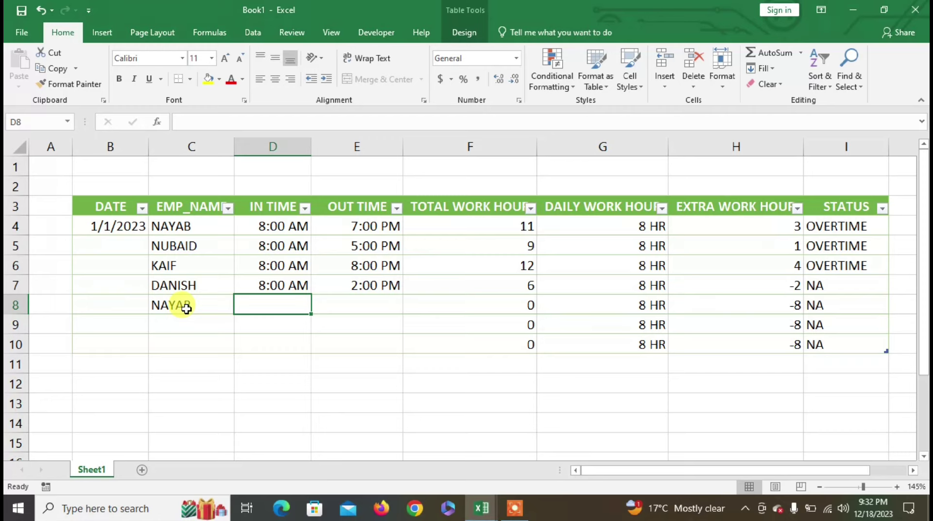
pyautogui.write('5')
pyautogui.press('BackSpace')
pyautogui.write('8')
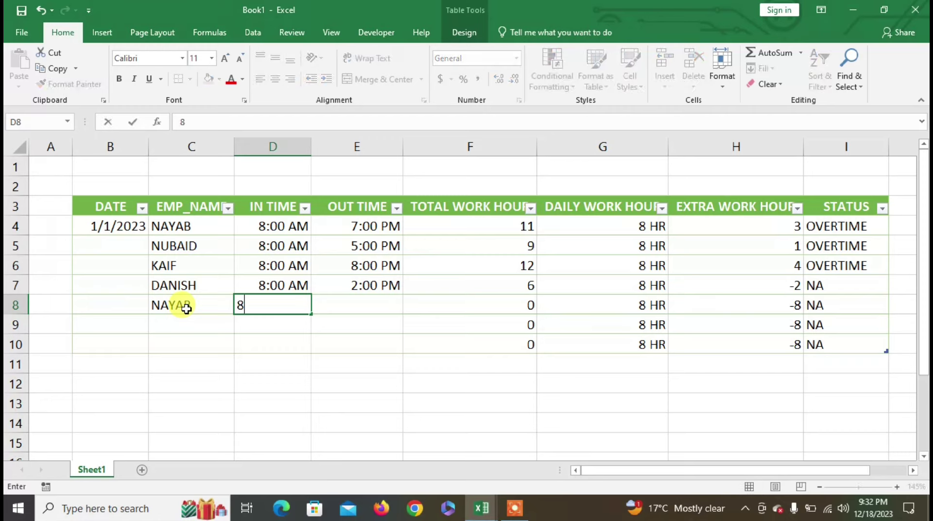
pyautogui.write(':00 ')
pyautogui.write('AM')
pyautogui.press('Tab')
pyautogui.write('6')
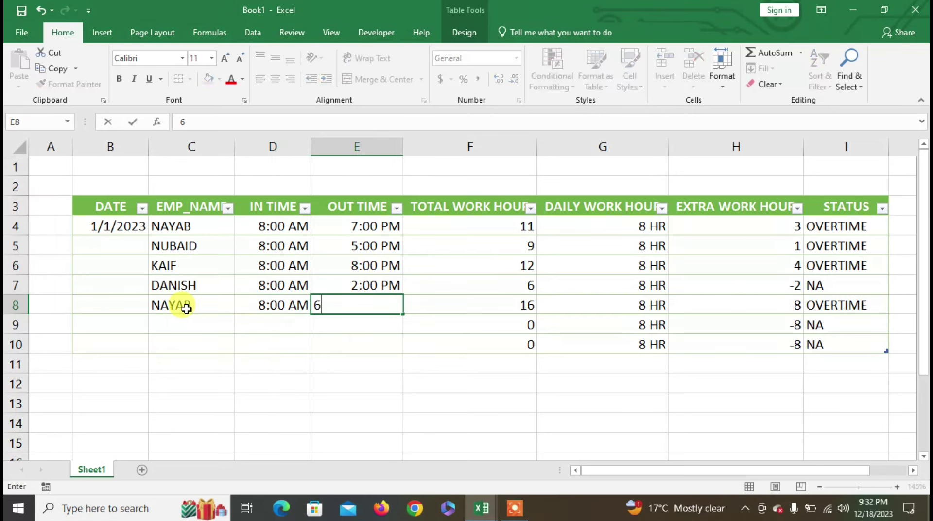
pyautogui.write(':00 P')
pyautogui.write('M')
pyautogui.press('Tab')
pyautogui.press('Return')
pyautogui.write('J')
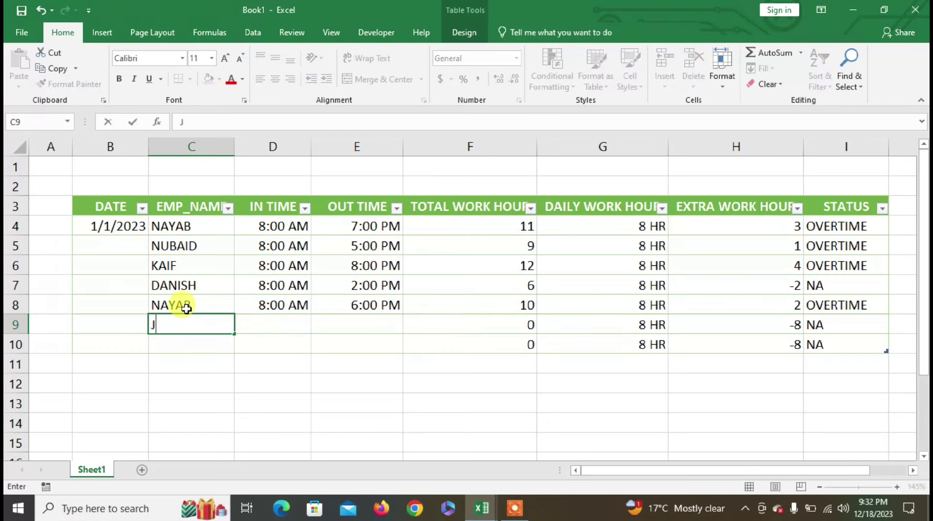
# Log an employee in row 9 working 8:00 to 4:00 PM
pyautogui.write('KAIF')
pyautogui.press('Tab')
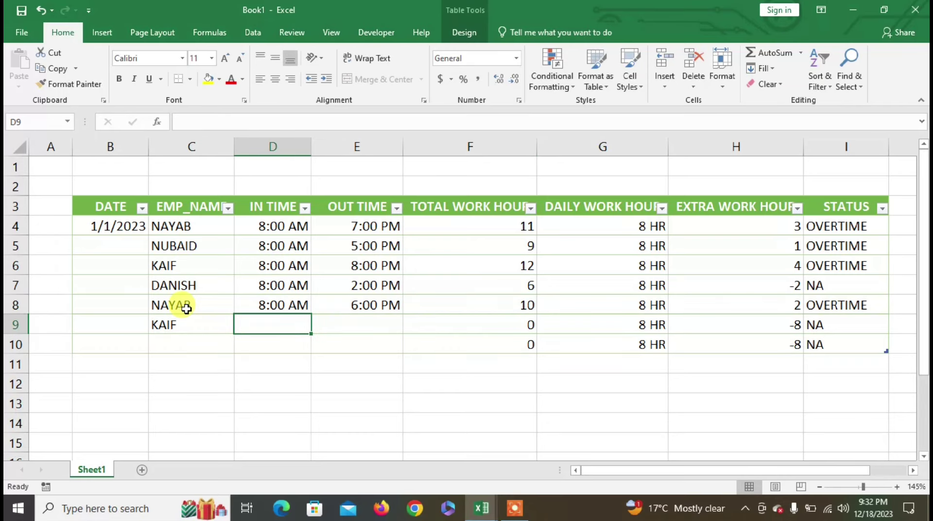
pyautogui.write('5')
pyautogui.press('BackSpace')
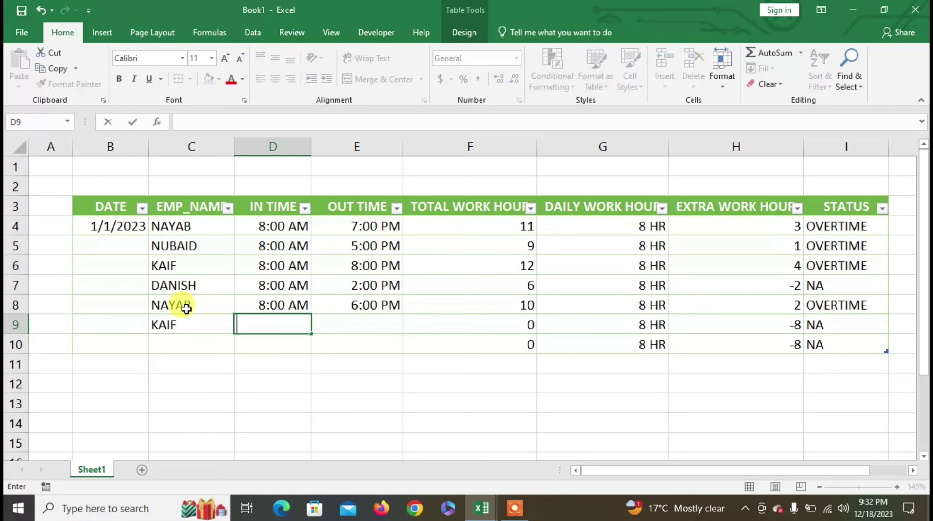
pyautogui.write('8:00')
pyautogui.press('Tab')
pyautogui.write('4')
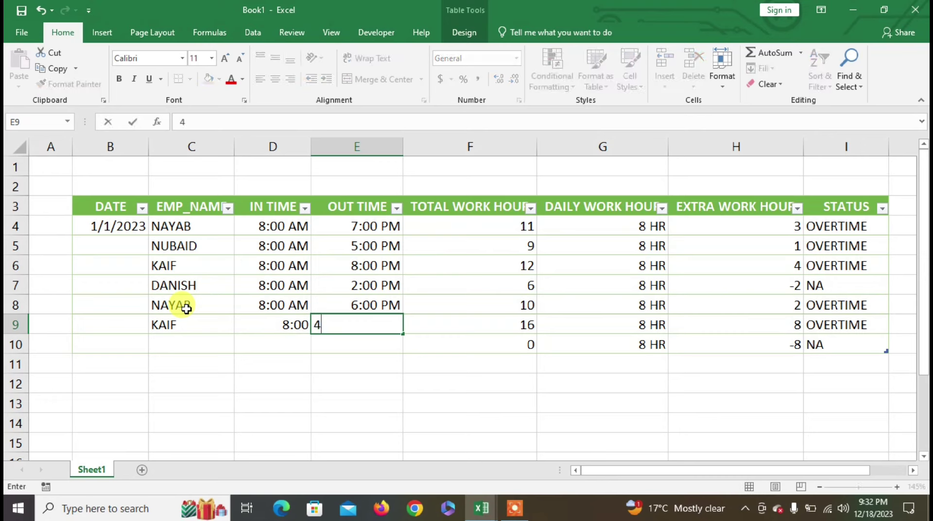
pyautogui.write(':00')
pyautogui.write(' PM')
pyautogui.press('Tab')
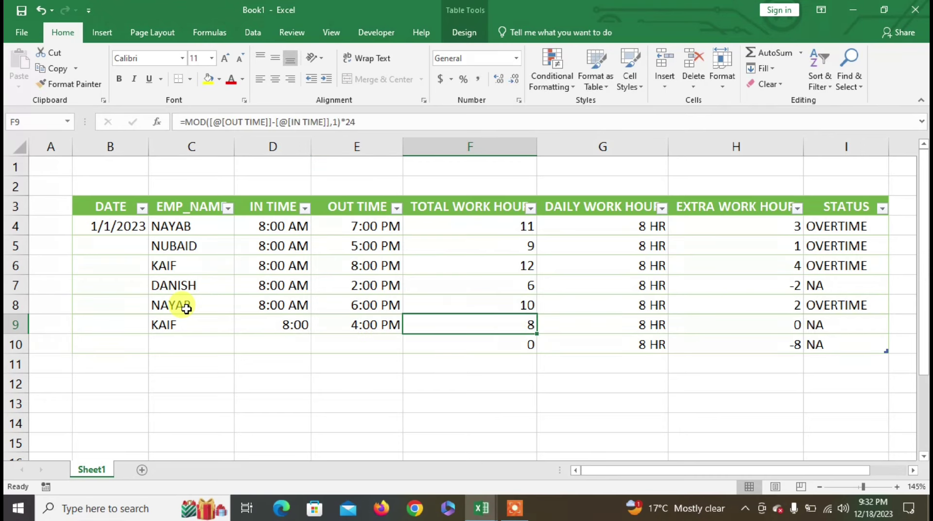
pyautogui.press('Return')
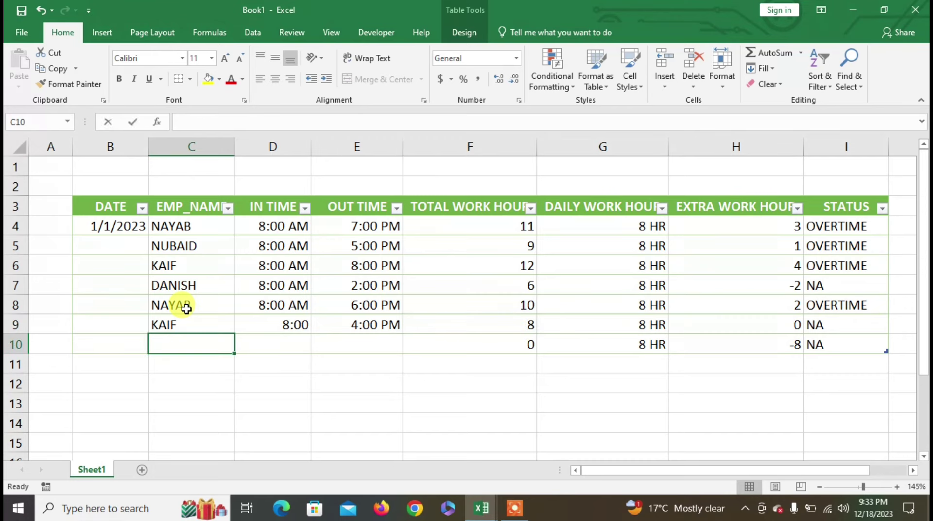
# Fill the row 10 name, re-enter D9 as 8:00 AM and copy D8's time format onto it
pyautogui.write('NA')
pyautogui.press('Tab')
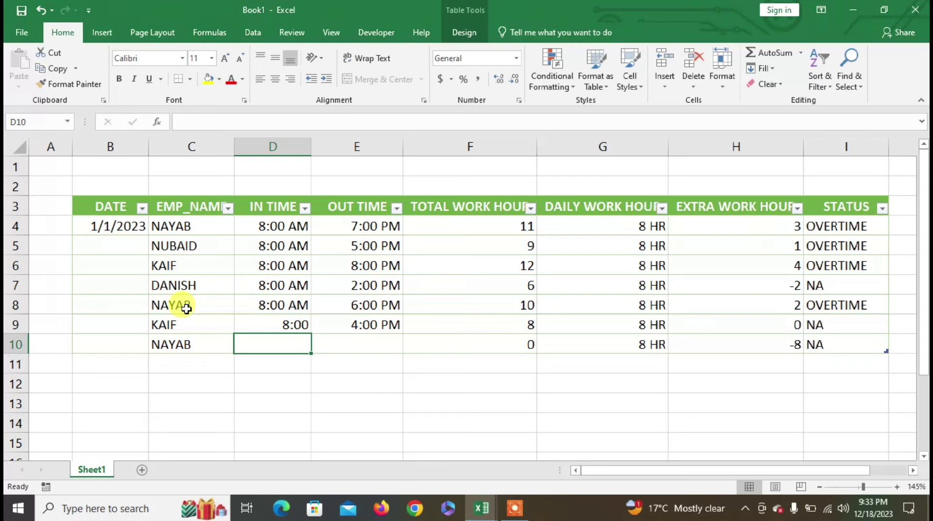
pyautogui.press('Up')
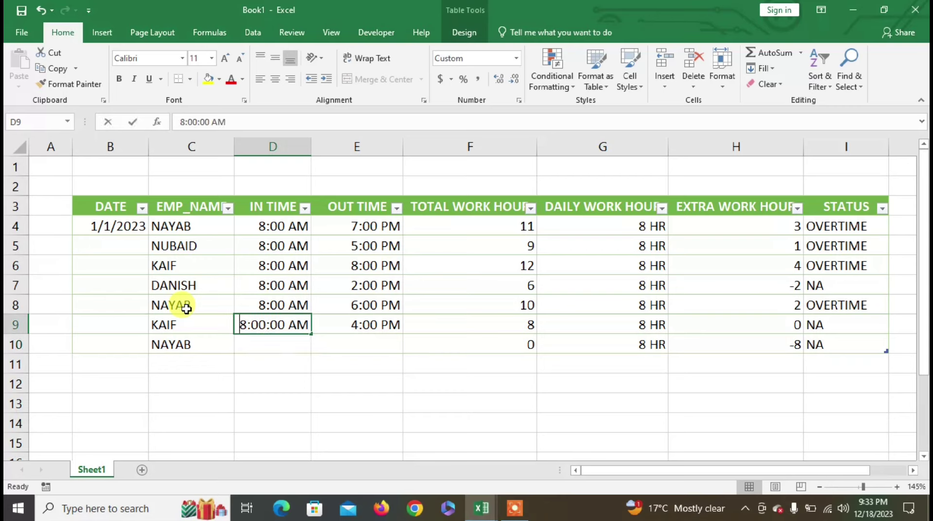
pyautogui.write('800')
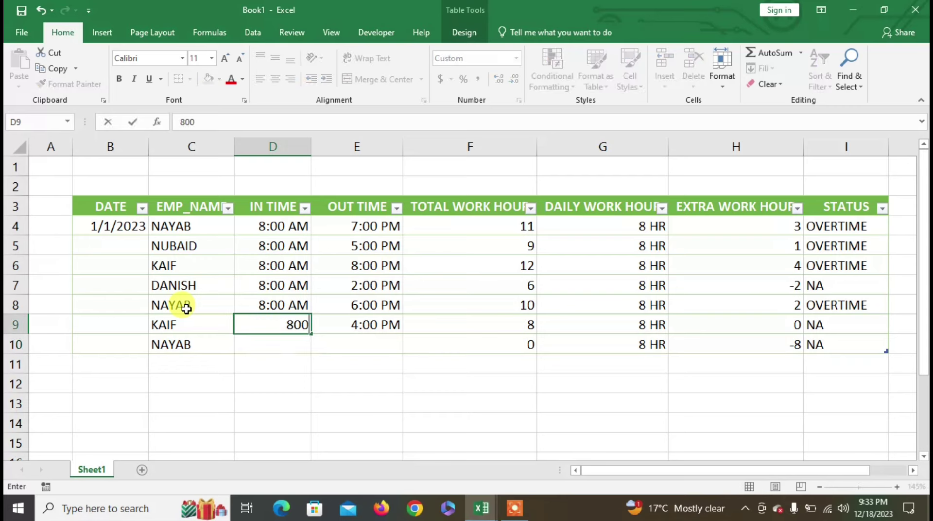
pyautogui.press('BackSpace')
pyautogui.press('BackSpace')
pyautogui.write(':')
pyautogui.write('00 AM')
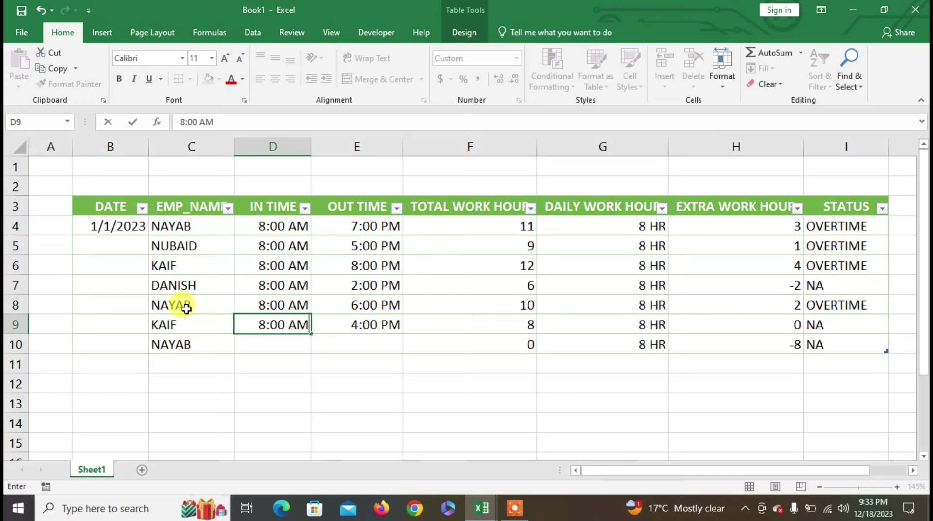
pyautogui.press('Return')
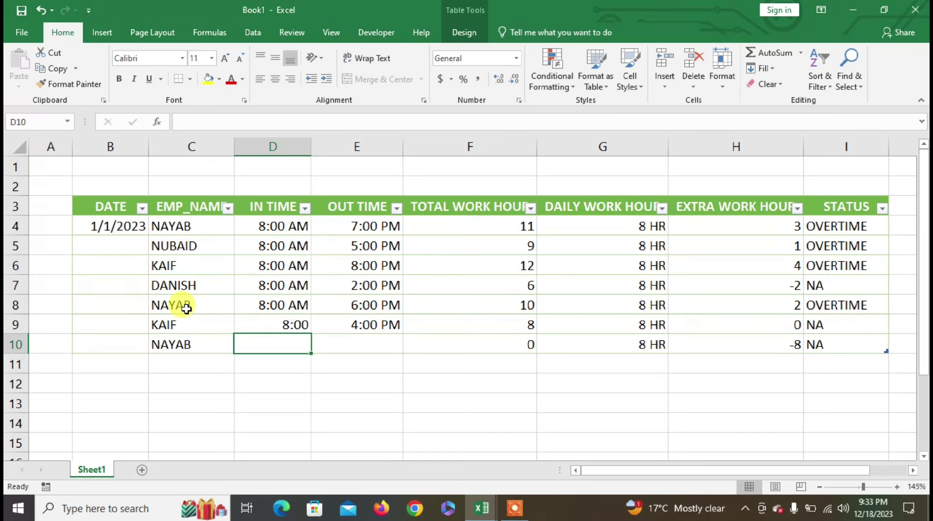
pyautogui.press('Up')
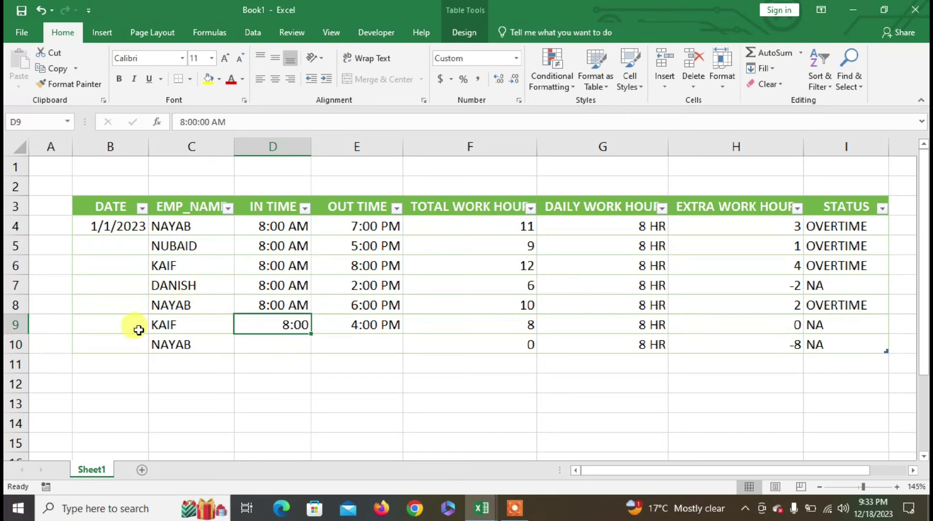
pyautogui.click(271, 304)
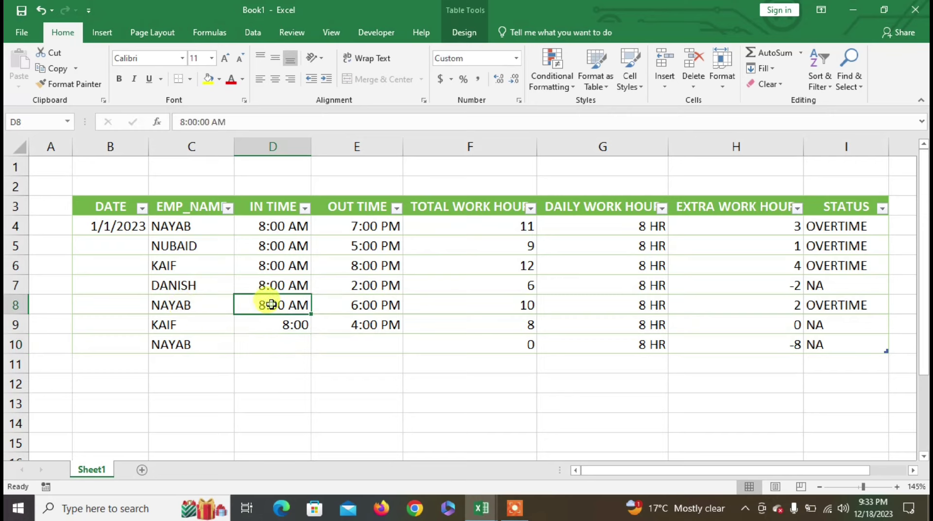
pyautogui.click(72, 84)
pyautogui.click(255, 324)
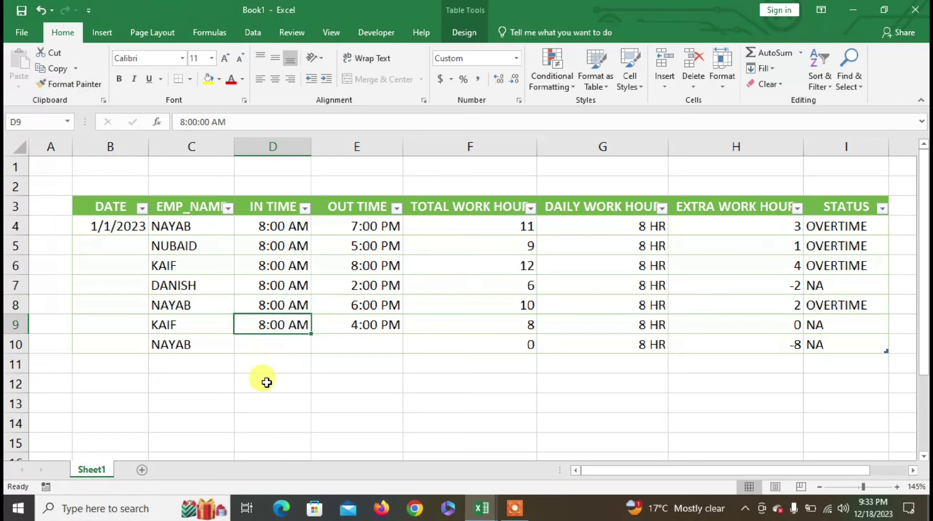
# Enter 8:00 AM in and 2:00 PM out times for row 10
pyautogui.click(274, 341)
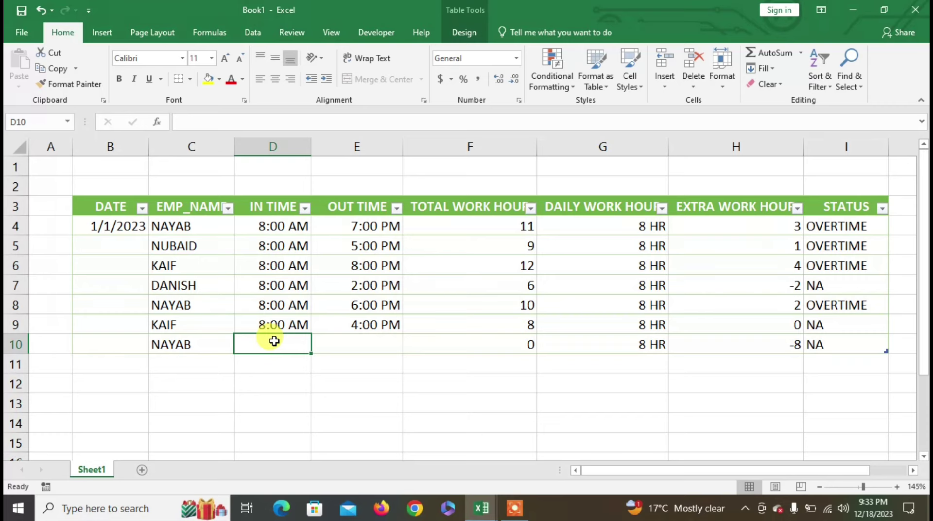
pyautogui.write('8:00 A')
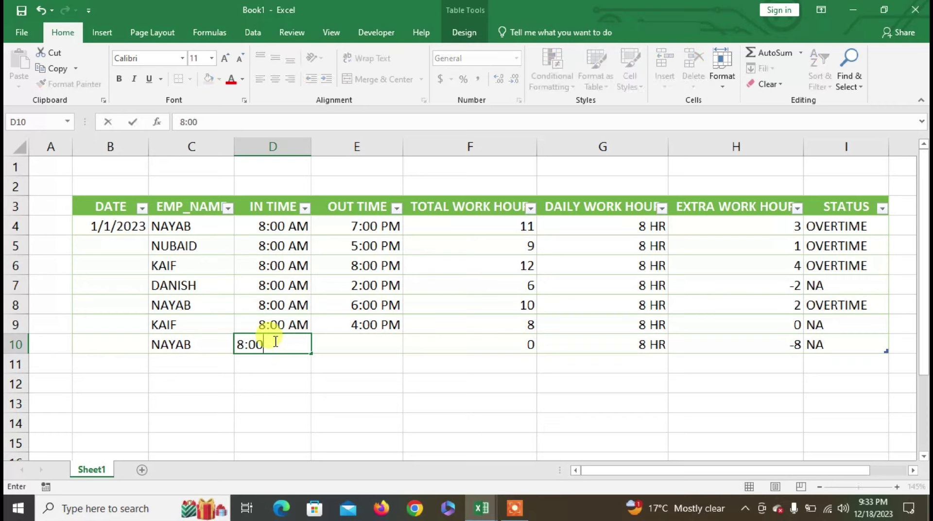
pyautogui.write('M')
pyautogui.press('Tab')
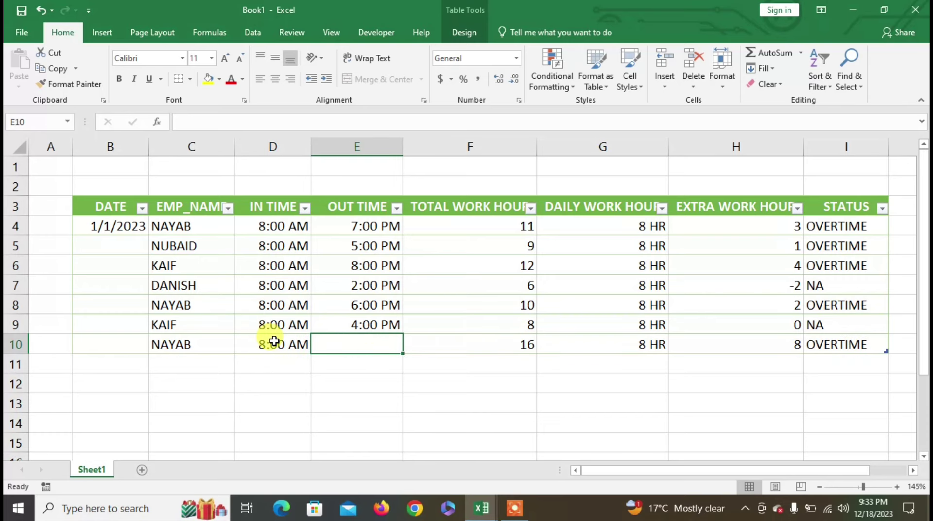
pyautogui.write('2:00 PM')
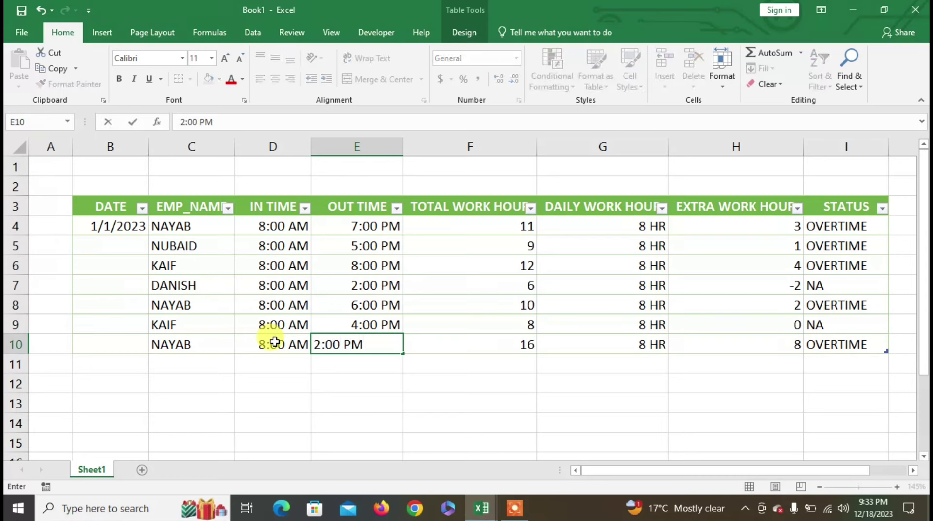
pyautogui.press('Tab')
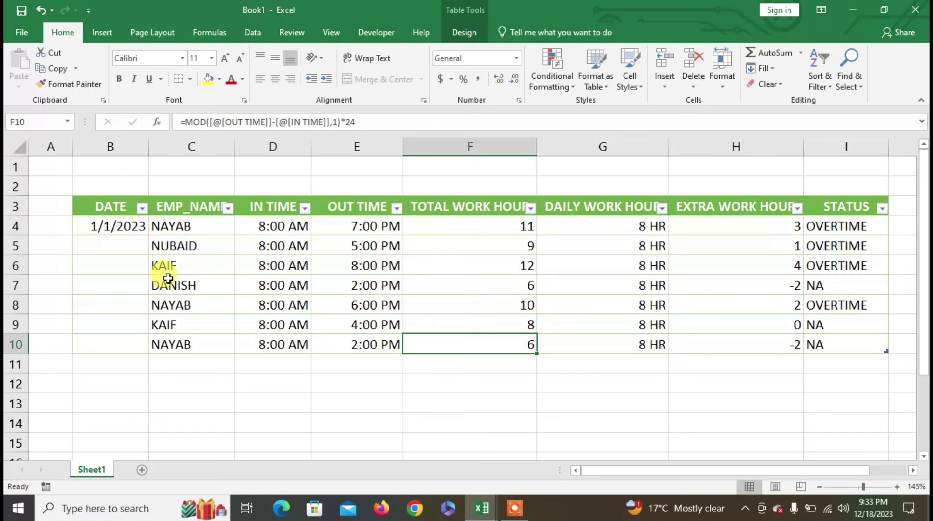
pyautogui.moveTo(186, 225); pyautogui.dragTo(816, 342)
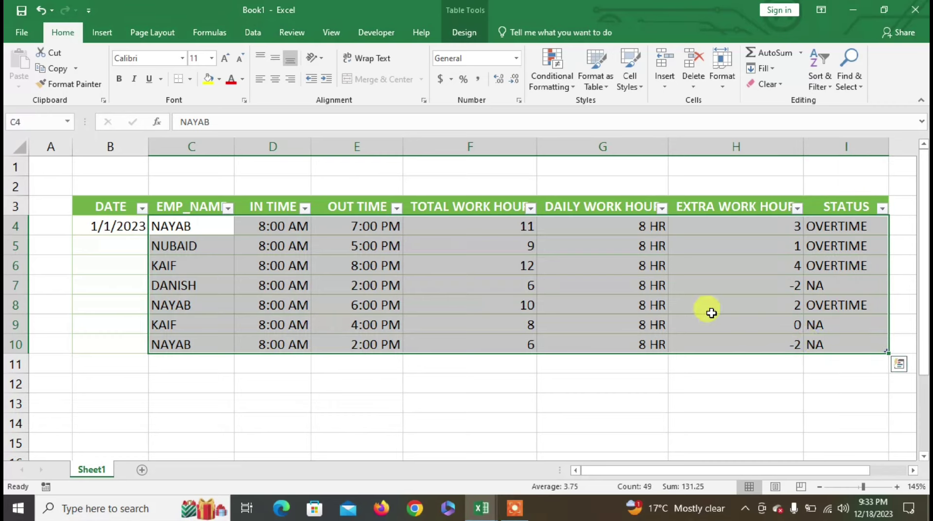
pyautogui.click(551, 94)
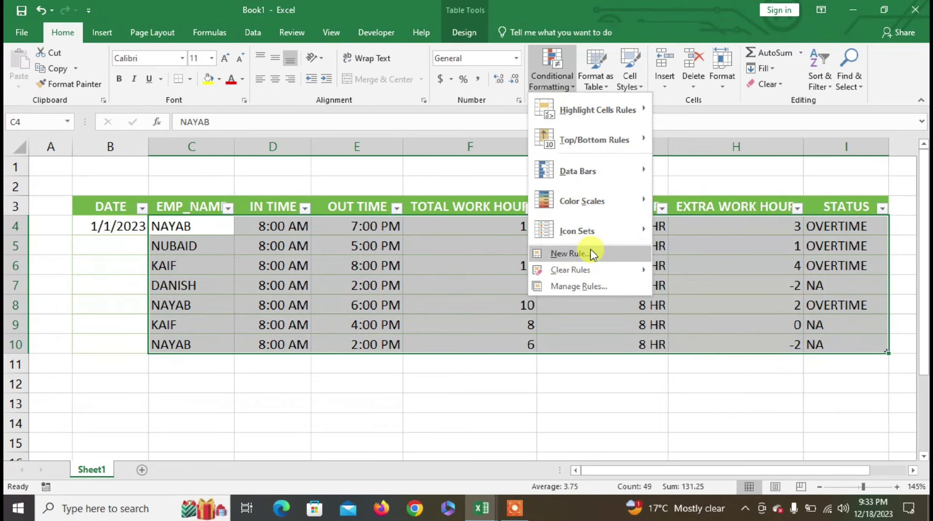
pyautogui.click(592, 255)
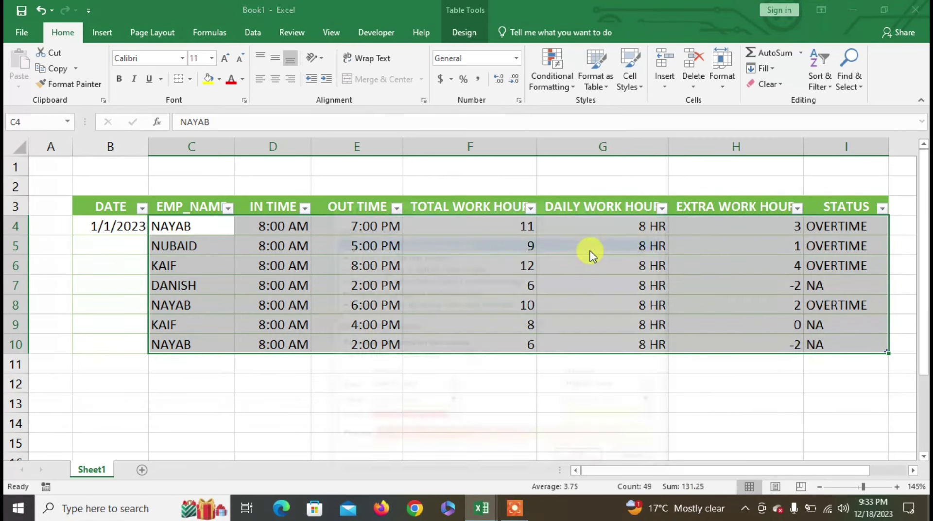
pyautogui.moveTo(515, 198); pyautogui.dragTo(371, 214)
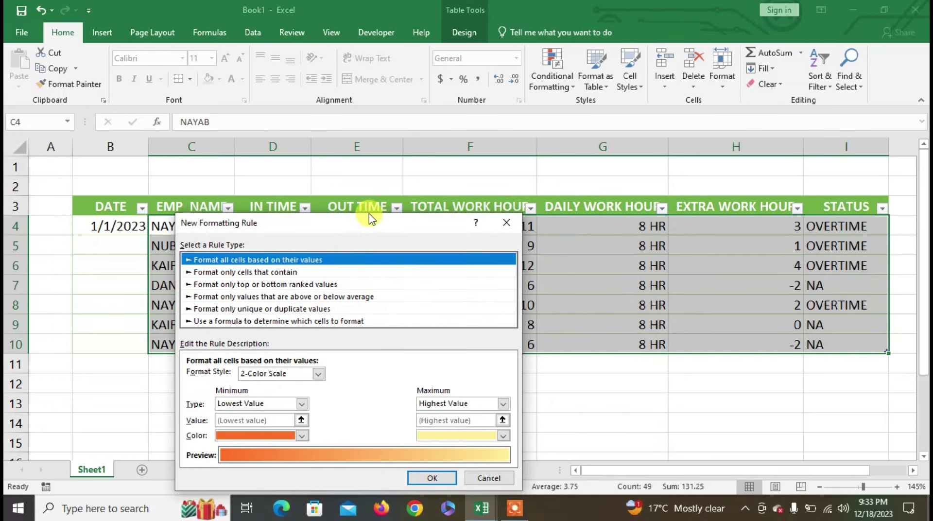
pyautogui.click(520, 216)
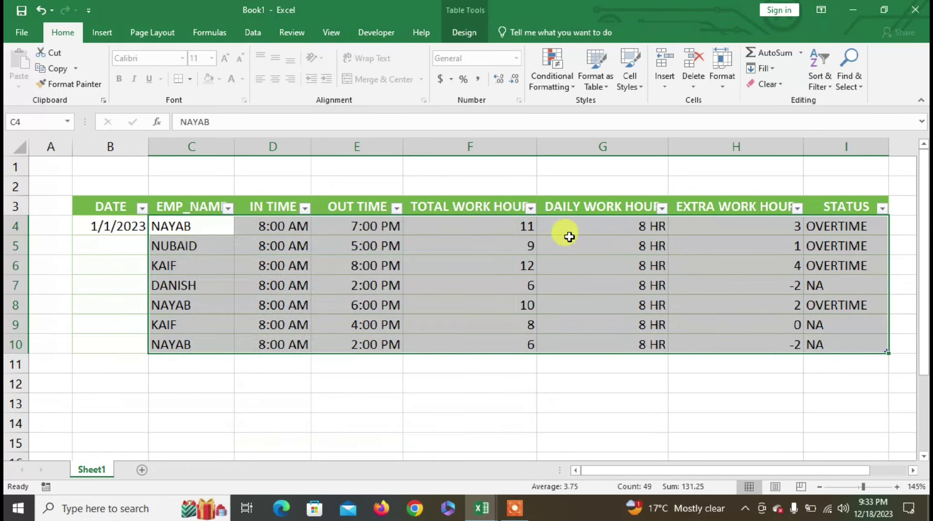
pyautogui.click(587, 225)
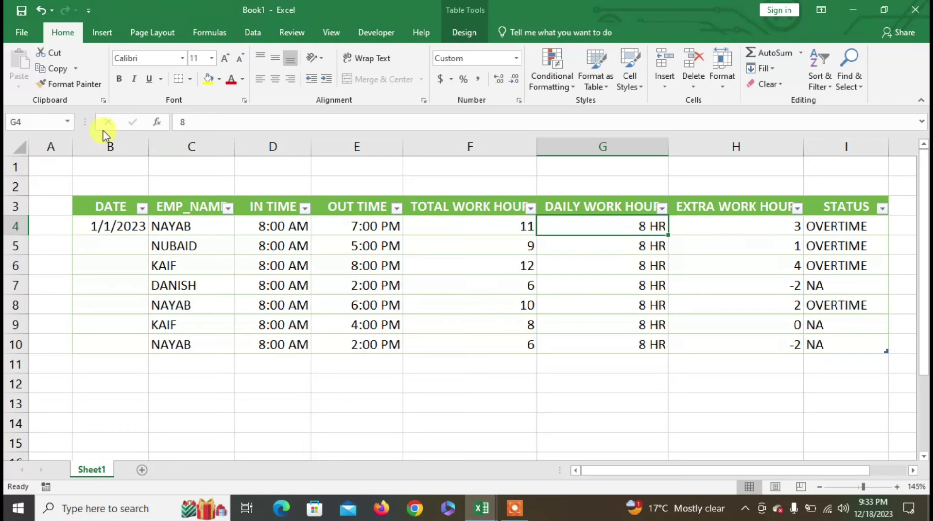
# Format-paint G4's HR format onto total hours F4:F10 and extra hours H4:H10, then select C4:I10
pyautogui.click(72, 82)
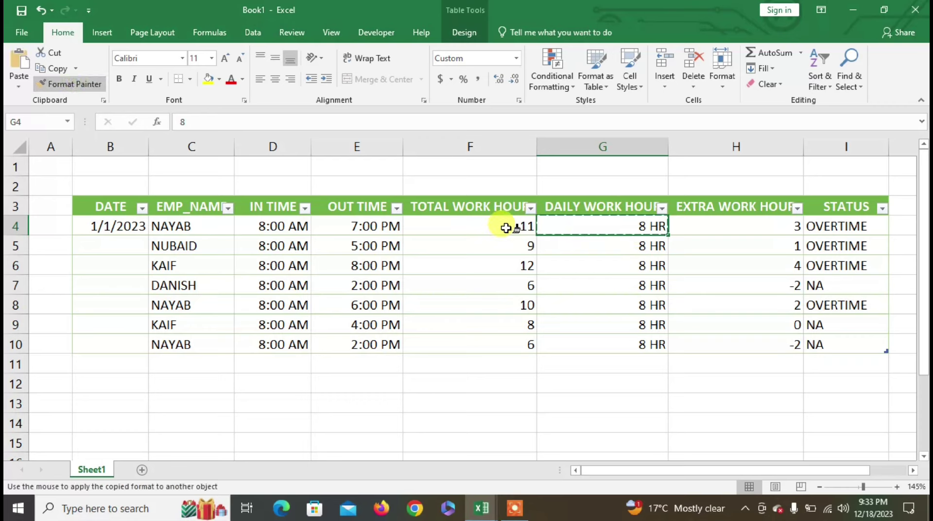
pyautogui.moveTo(515, 225); pyautogui.dragTo(510, 340)
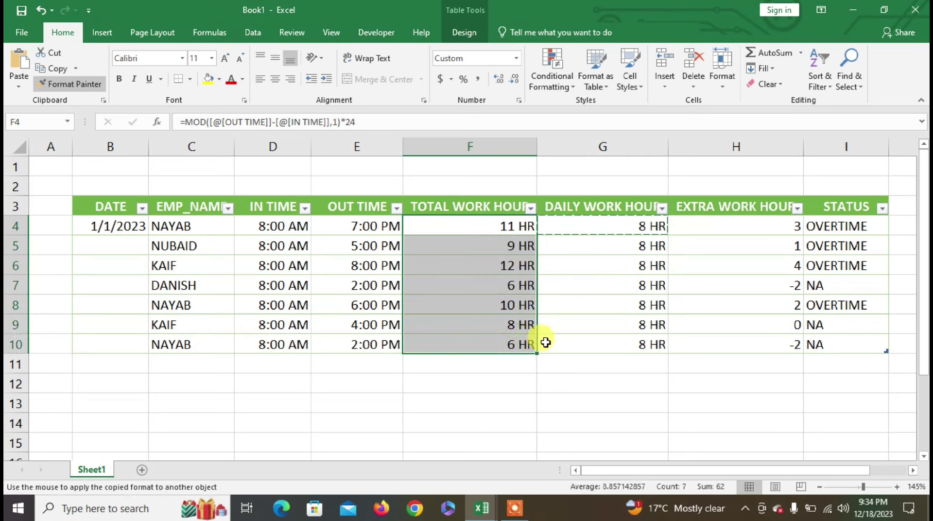
pyautogui.click(589, 228)
pyautogui.click(82, 84)
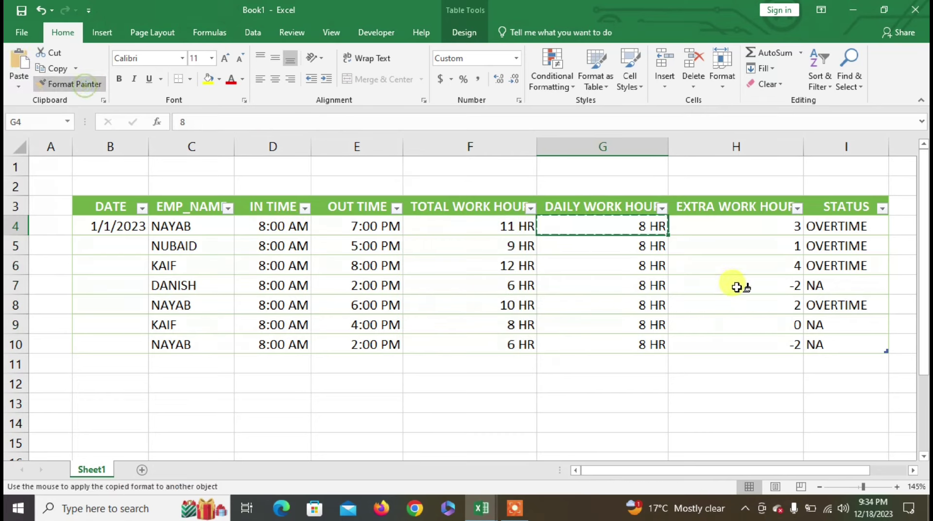
pyautogui.moveTo(732, 224); pyautogui.dragTo(741, 340)
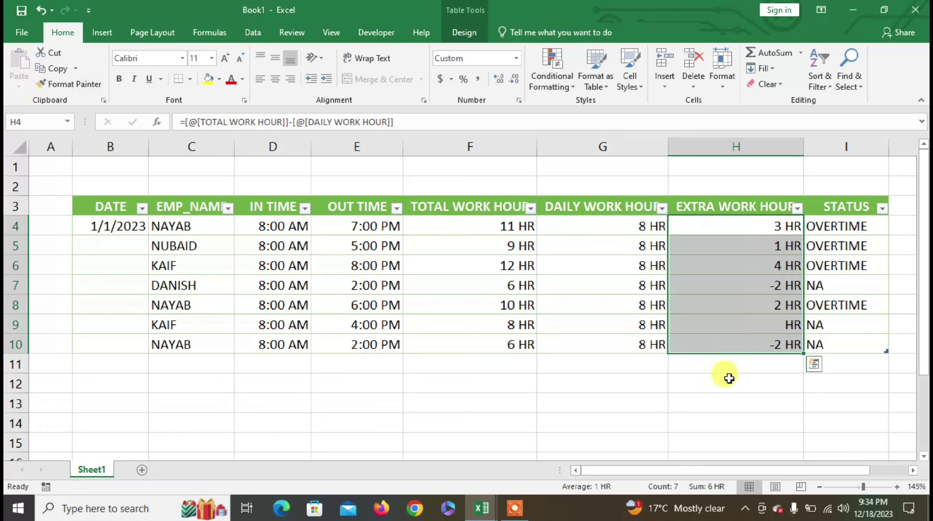
pyautogui.click(426, 401)
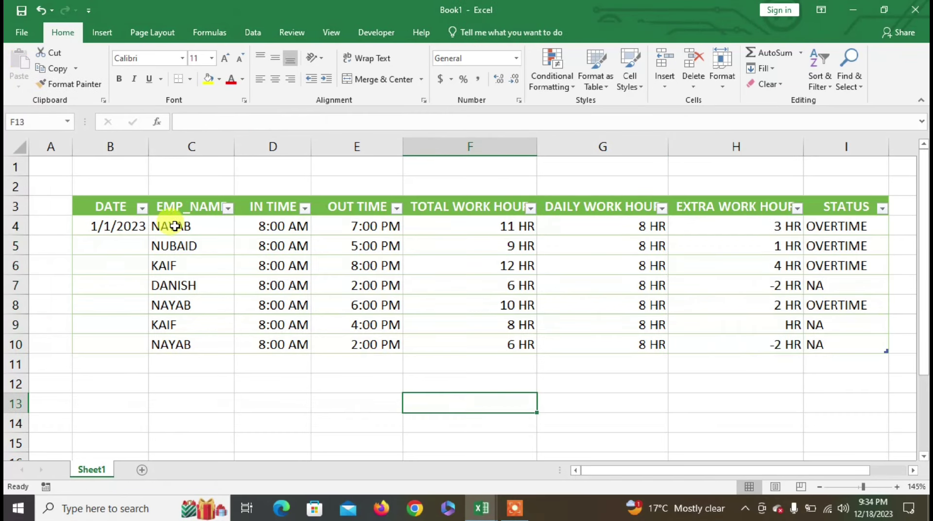
pyautogui.moveTo(165, 226); pyautogui.dragTo(824, 340)
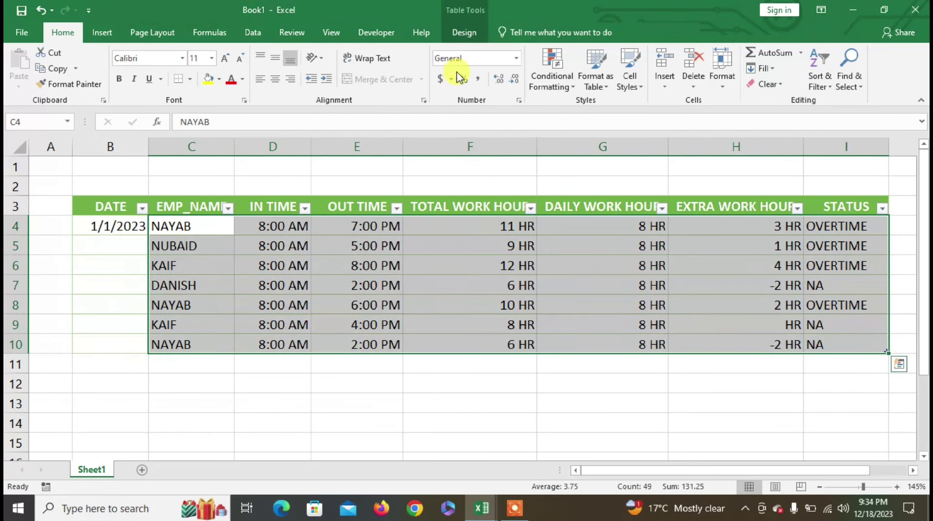
# Start a new formula-based conditional formatting rule with the condition =$H4<=0
pyautogui.click(538, 88)
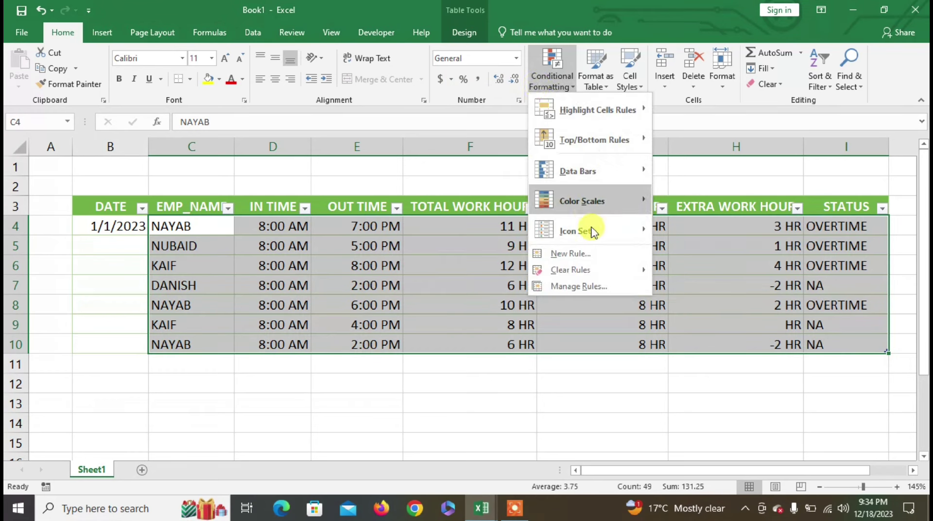
pyautogui.click(569, 253)
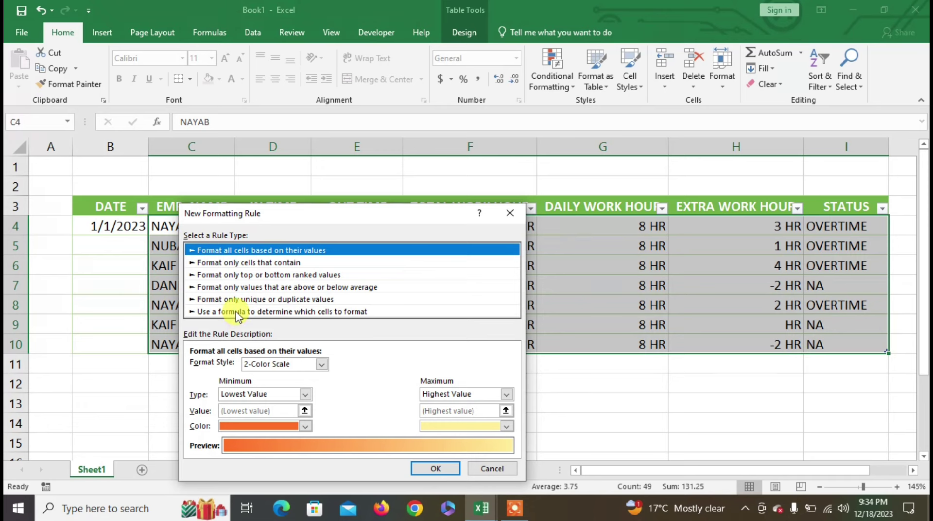
pyautogui.click(237, 311)
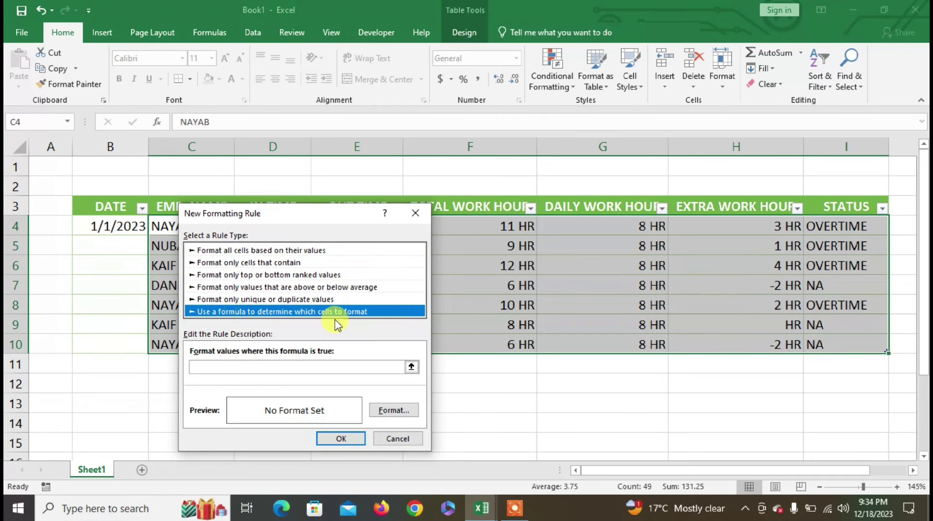
pyautogui.click(232, 368)
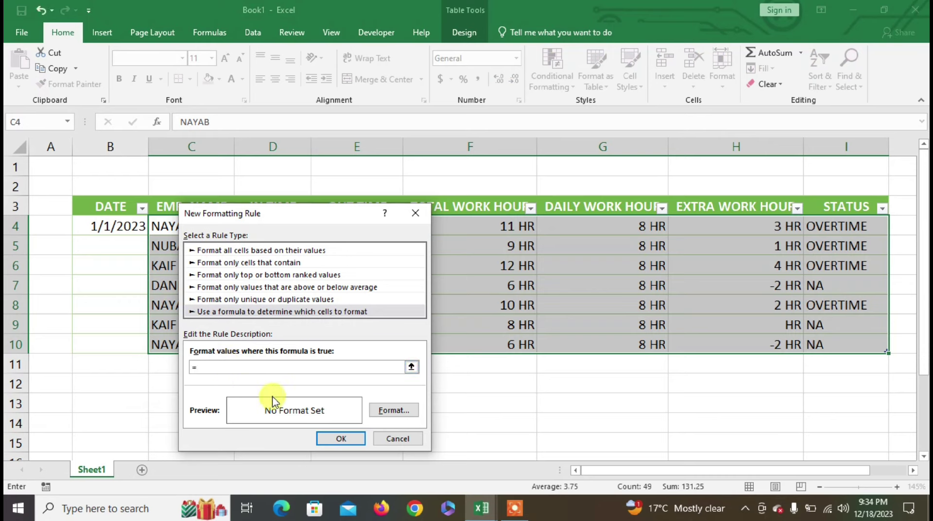
pyautogui.click(724, 222)
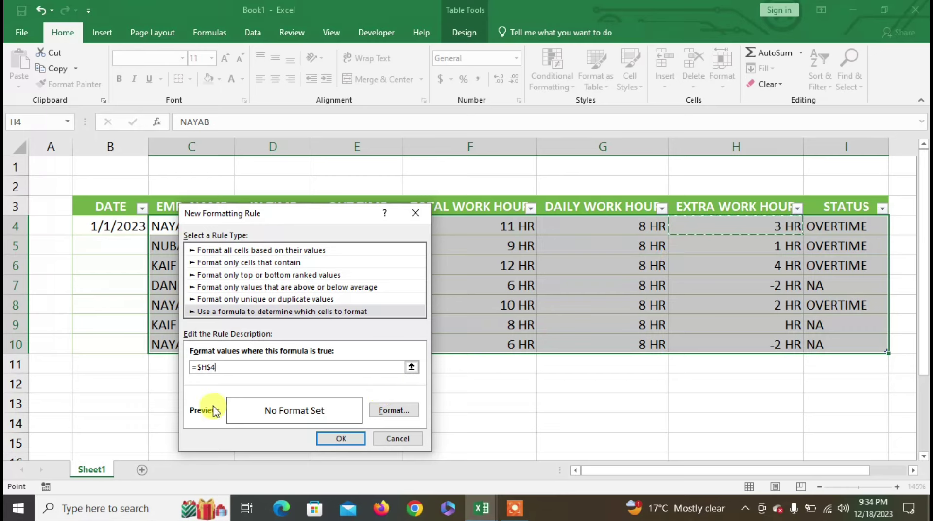
pyautogui.click(212, 365)
pyautogui.write('<=0')
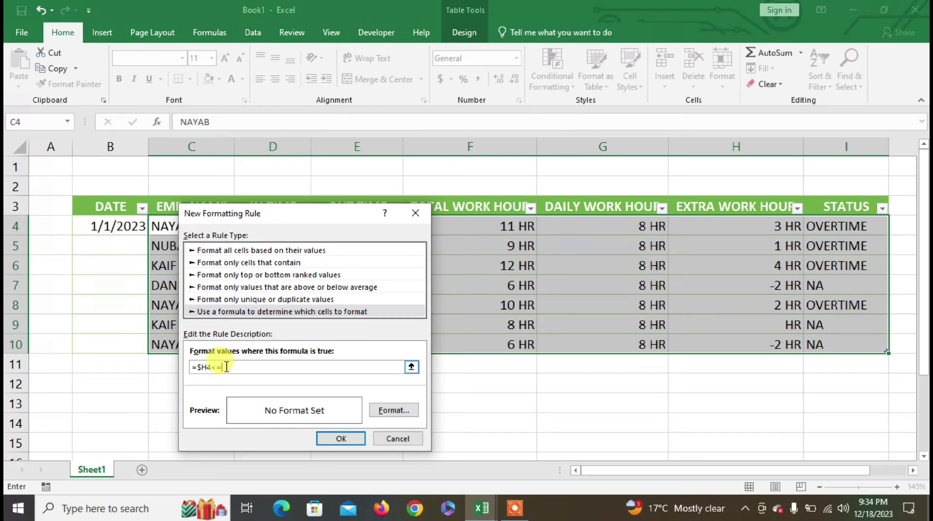
# Give the =$H4<=0 rule a yellow-to-dark-red gradient fill, bottom-left variant, and apply it
pyautogui.click(393, 410)
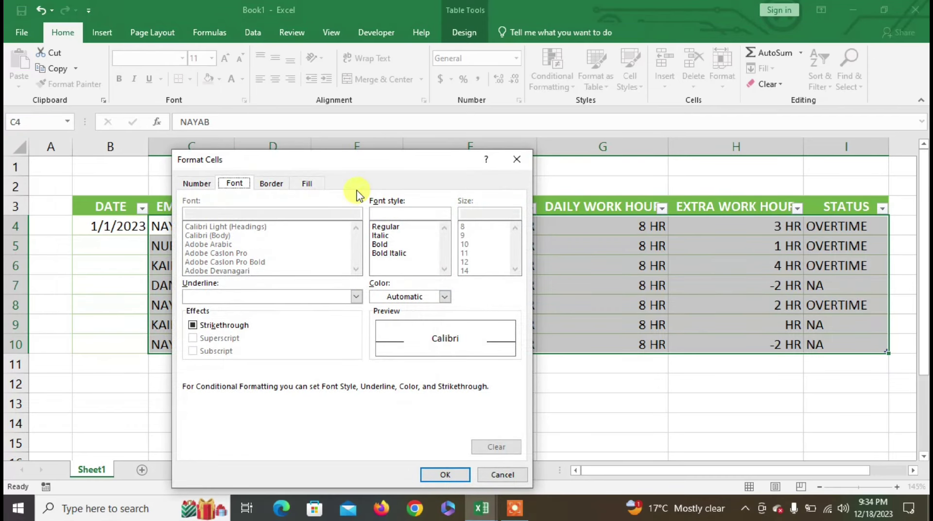
pyautogui.click(307, 184)
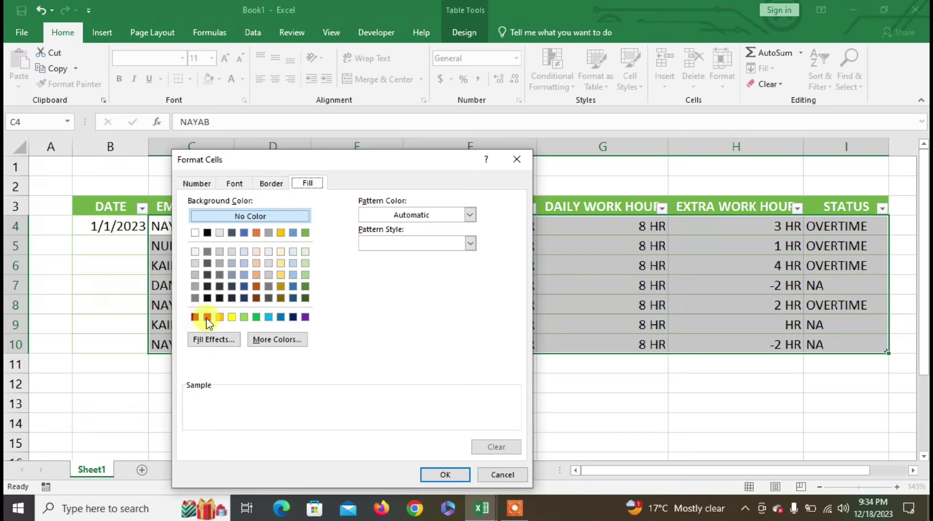
pyautogui.click(209, 335)
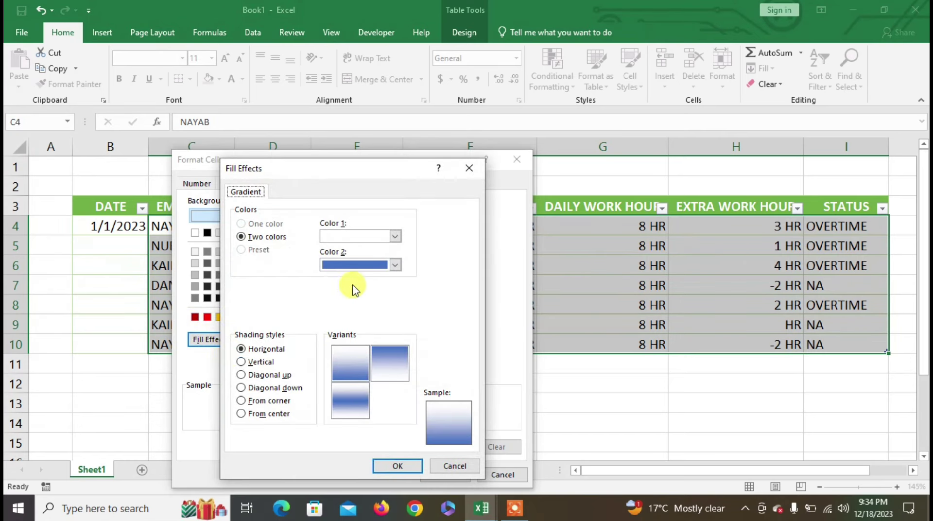
pyautogui.click(356, 265)
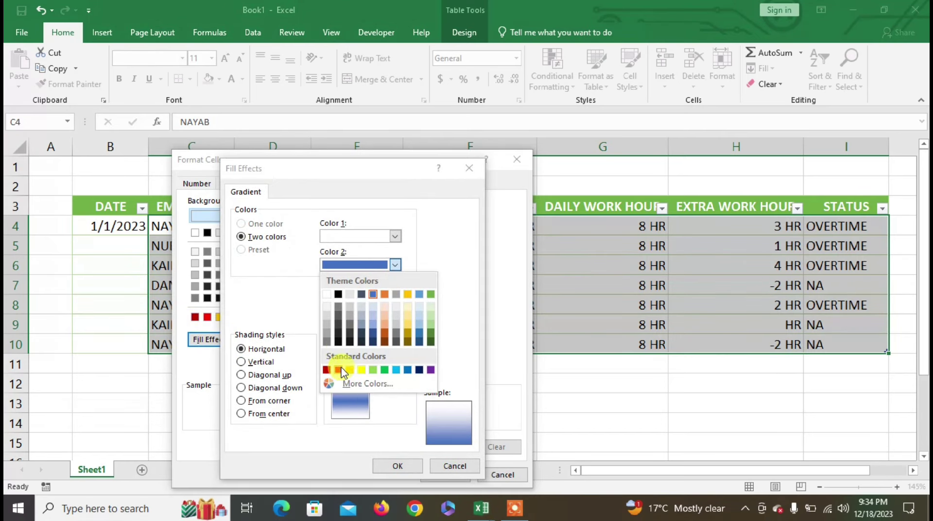
pyautogui.click(327, 370)
pyautogui.click(351, 400)
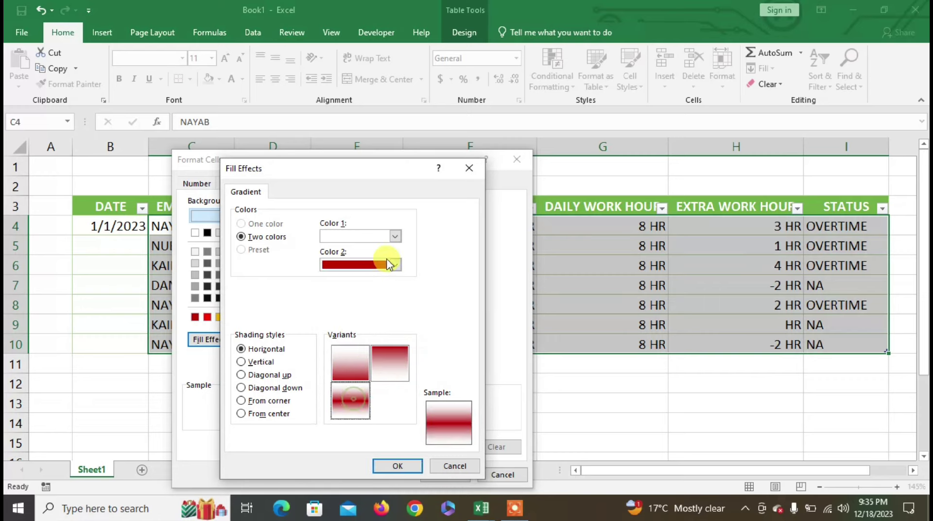
pyautogui.click(363, 238)
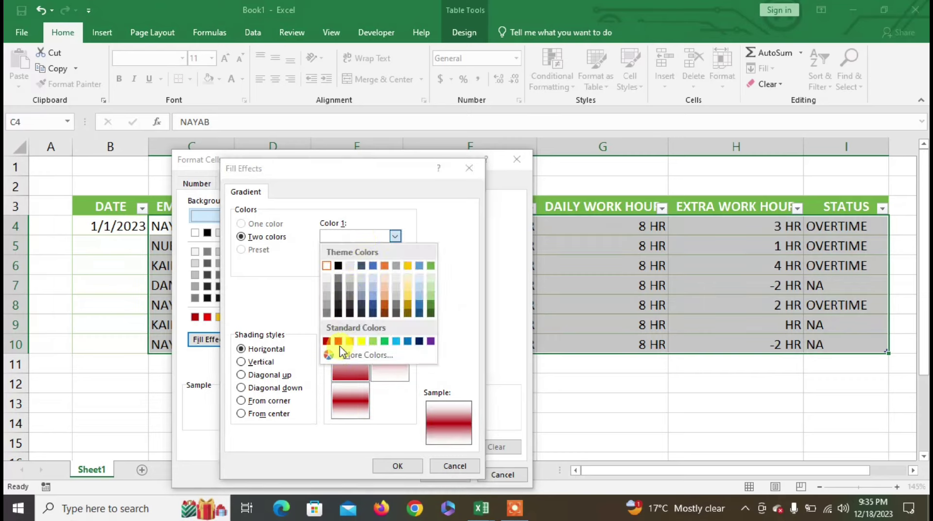
pyautogui.click(362, 342)
pyautogui.click(348, 395)
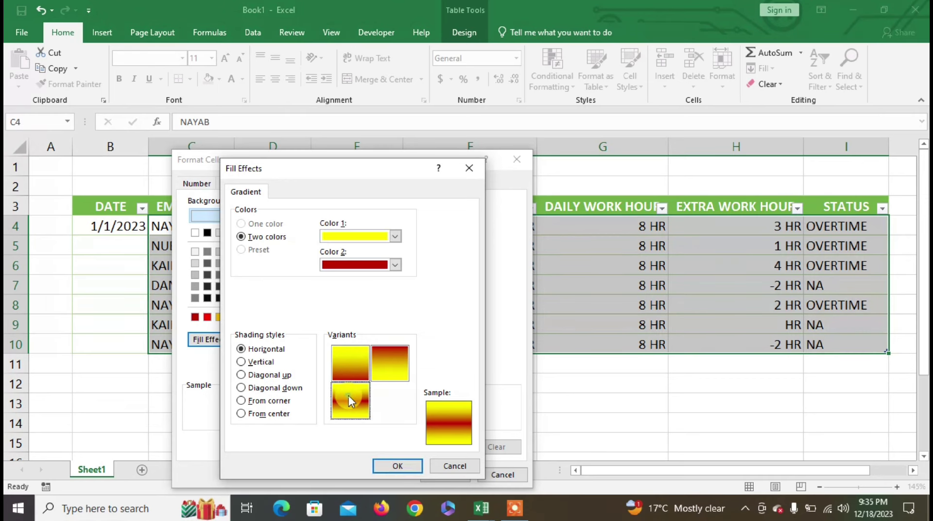
pyautogui.click(397, 466)
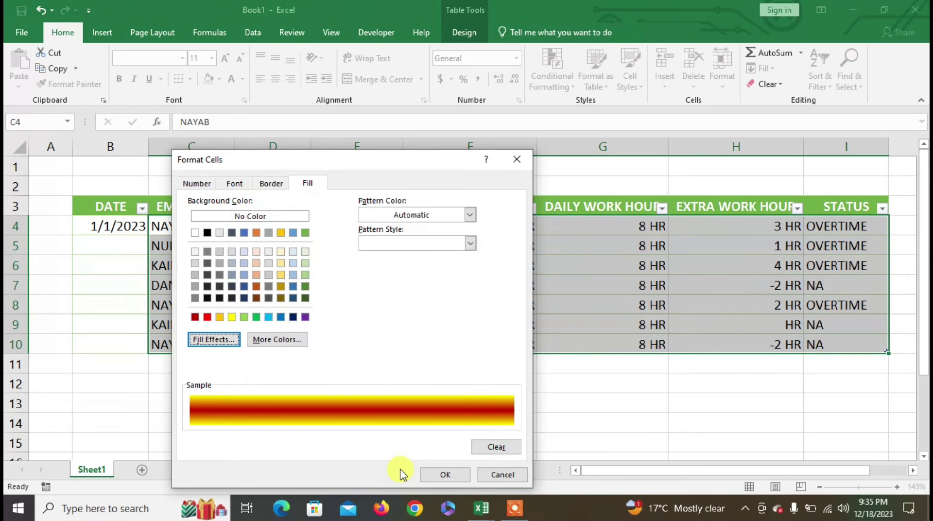
pyautogui.click(443, 475)
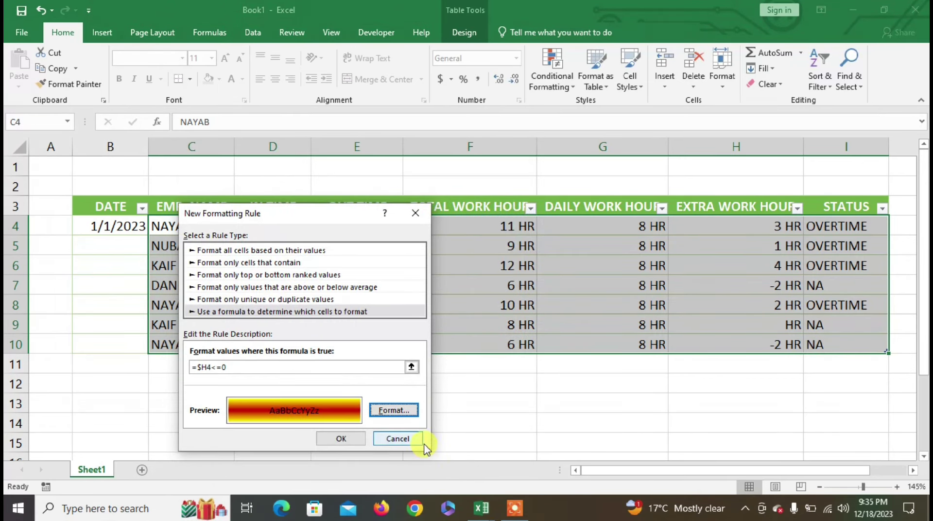
pyautogui.click(356, 436)
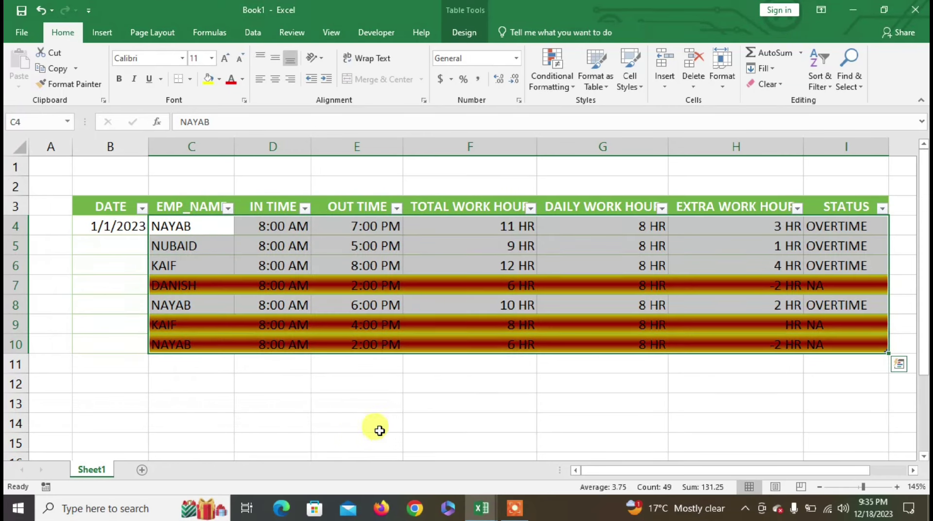
# Begin a second formula-based rule referencing column H via $H4 for a greater-than test
pyautogui.click(551, 80)
pyautogui.click(566, 254)
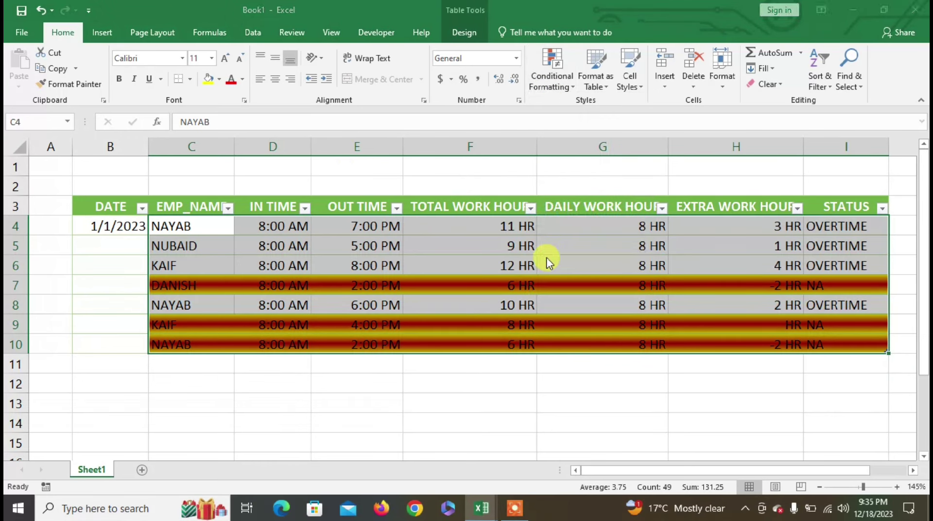
pyautogui.click(248, 297)
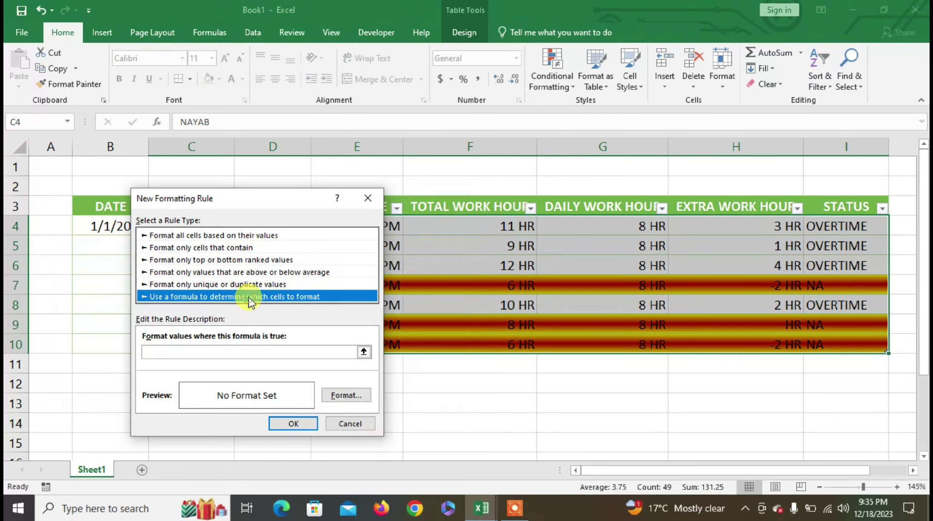
pyautogui.click(196, 351)
pyautogui.write('=')
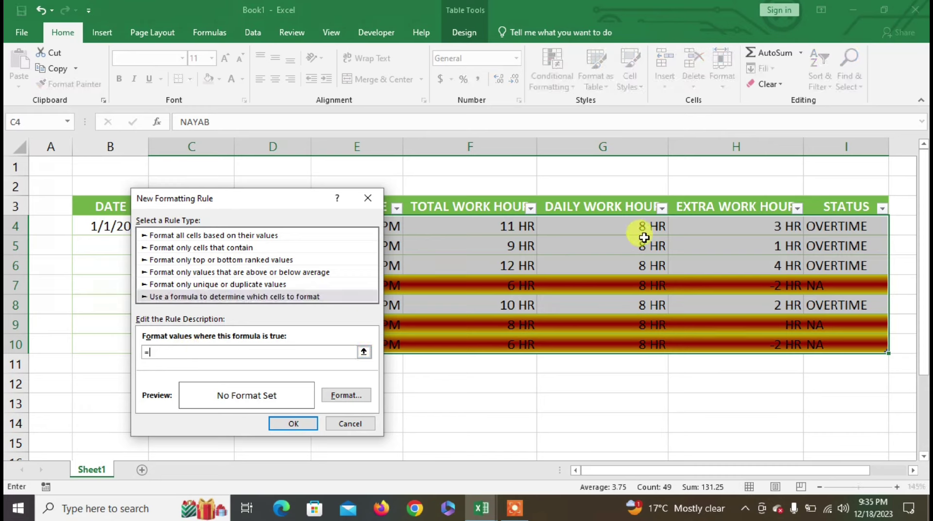
pyautogui.click(711, 227)
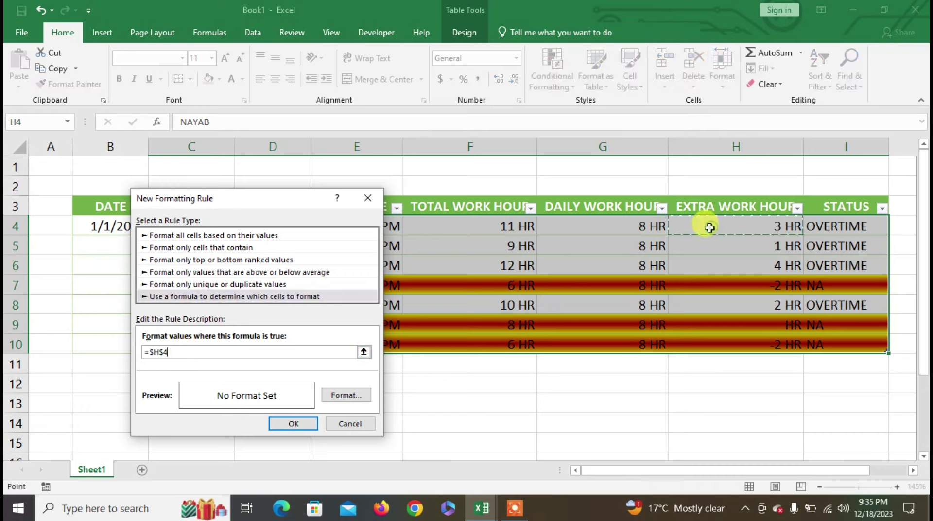
pyautogui.click(166, 351)
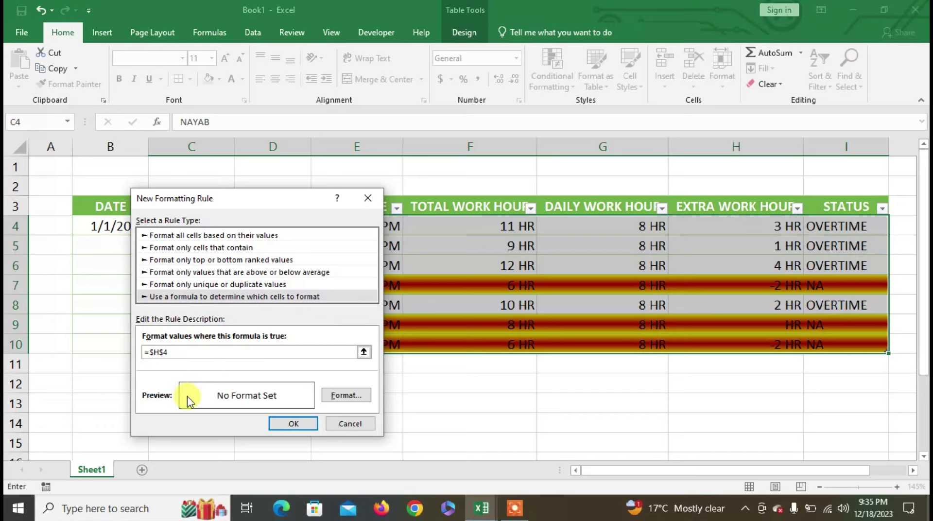
pyautogui.press('BackSpace')
# Format the =$H4>1 rule with a yellow-to-dark-green gradient fill and apply it to the table
pyautogui.click(359, 394)
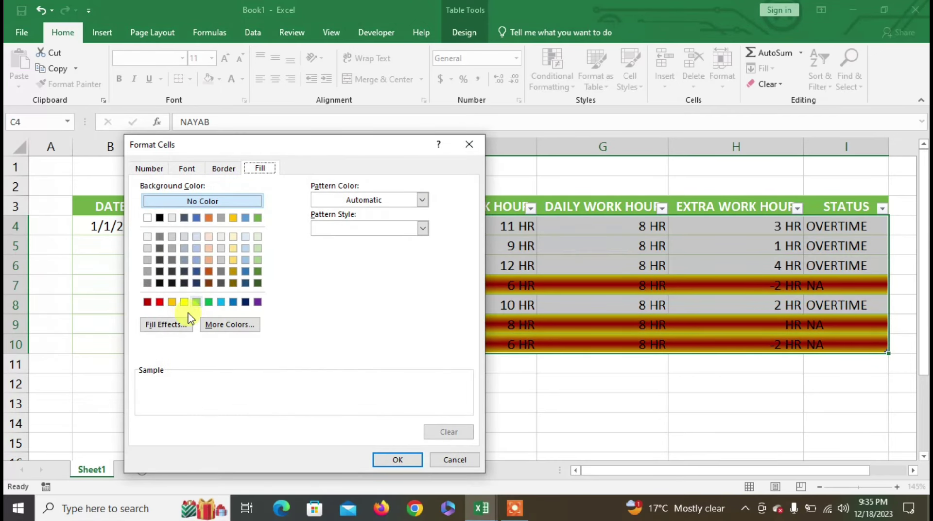
pyautogui.click(208, 302)
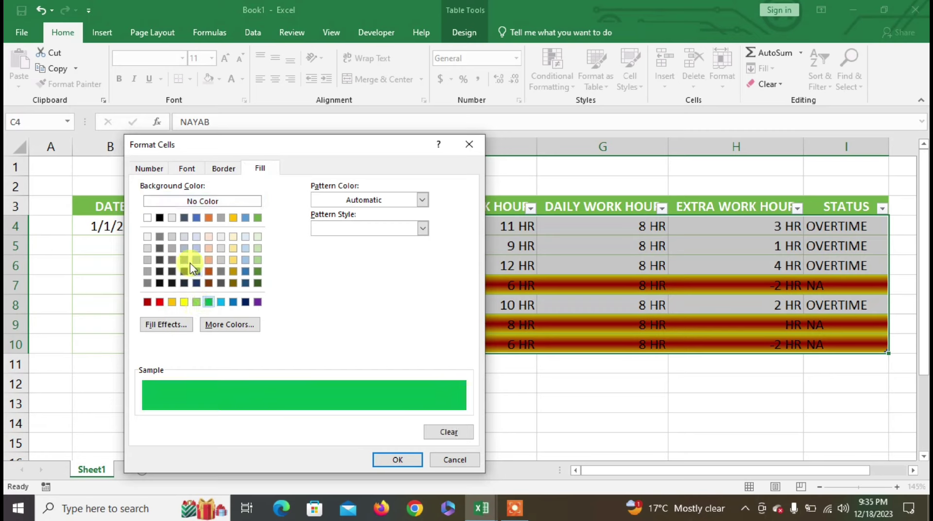
pyautogui.click(161, 324)
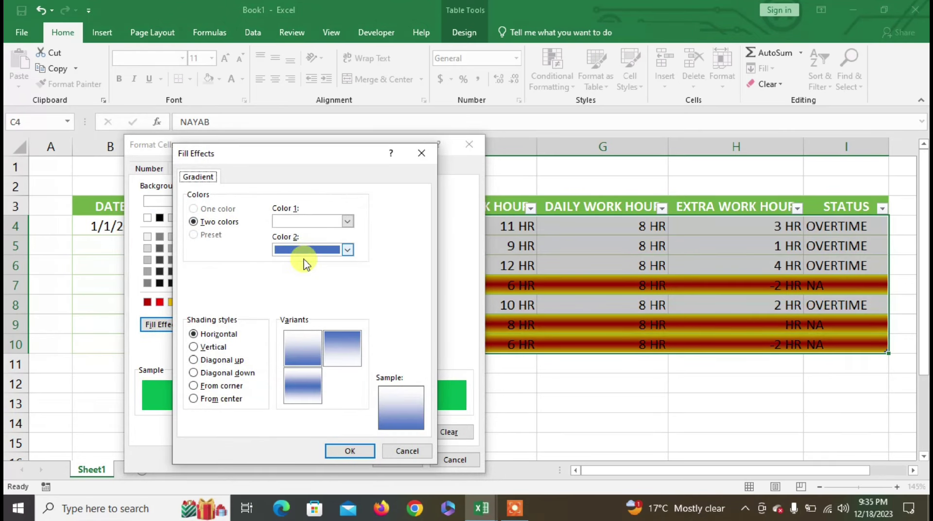
pyautogui.click(304, 249)
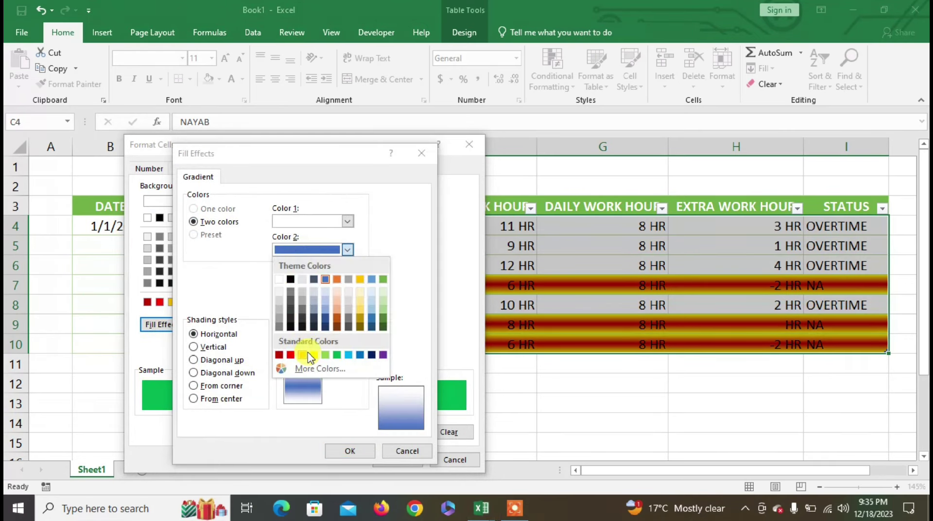
pyautogui.click(383, 327)
pyautogui.click(287, 223)
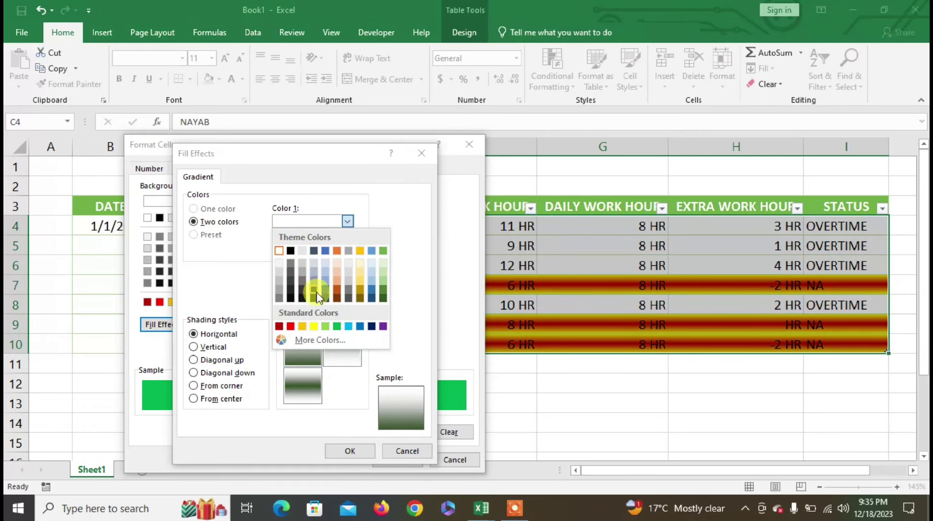
pyautogui.click(312, 326)
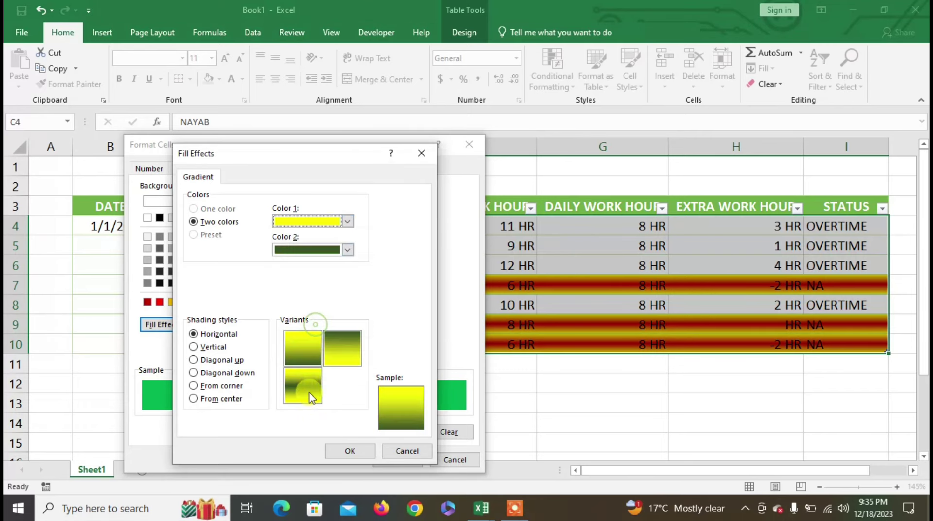
pyautogui.click(345, 450)
pyautogui.click(386, 460)
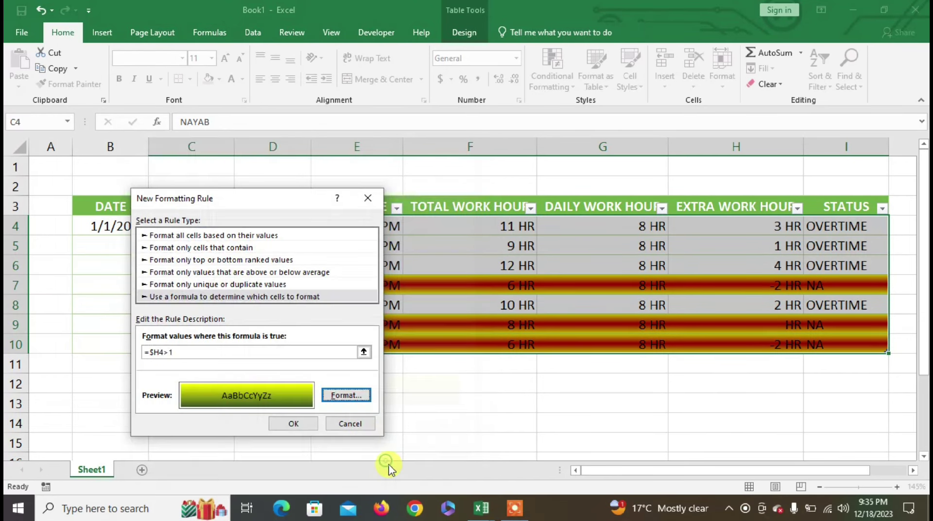
pyautogui.click(294, 423)
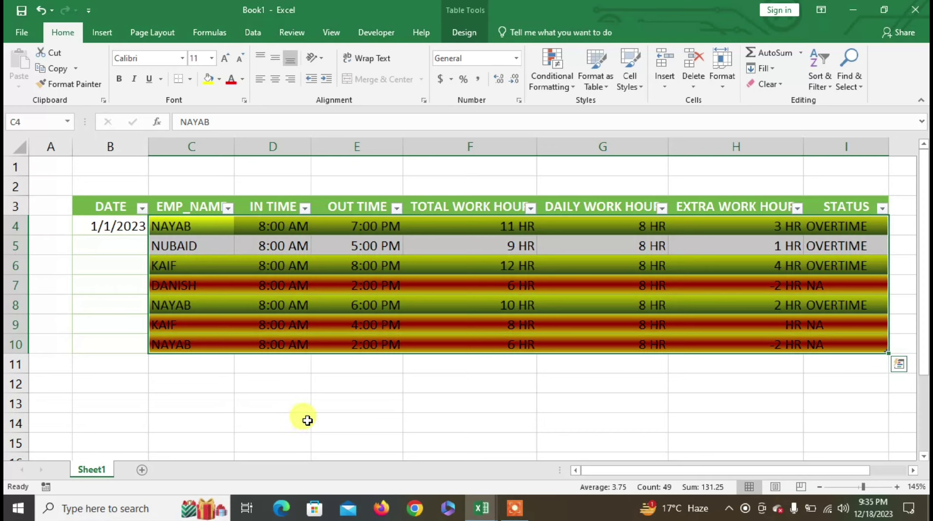
pyautogui.click(359, 264)
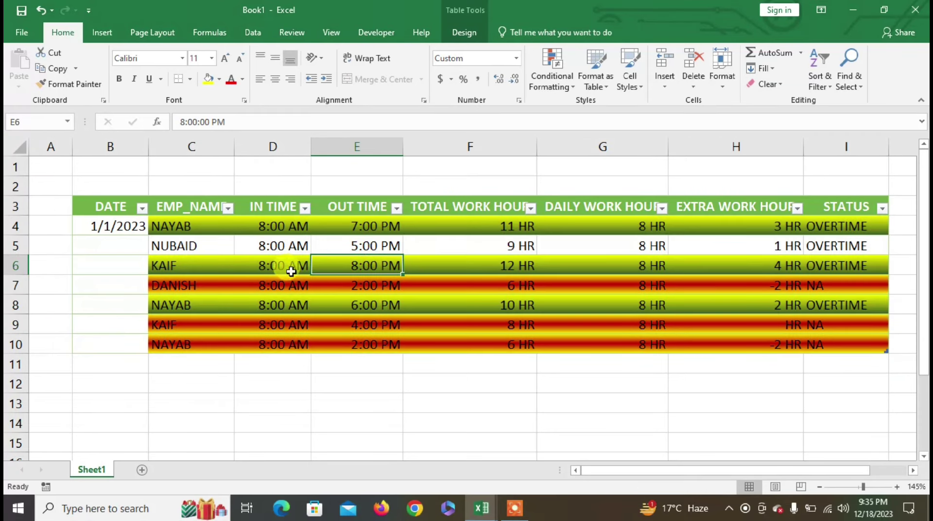
pyautogui.click(222, 242)
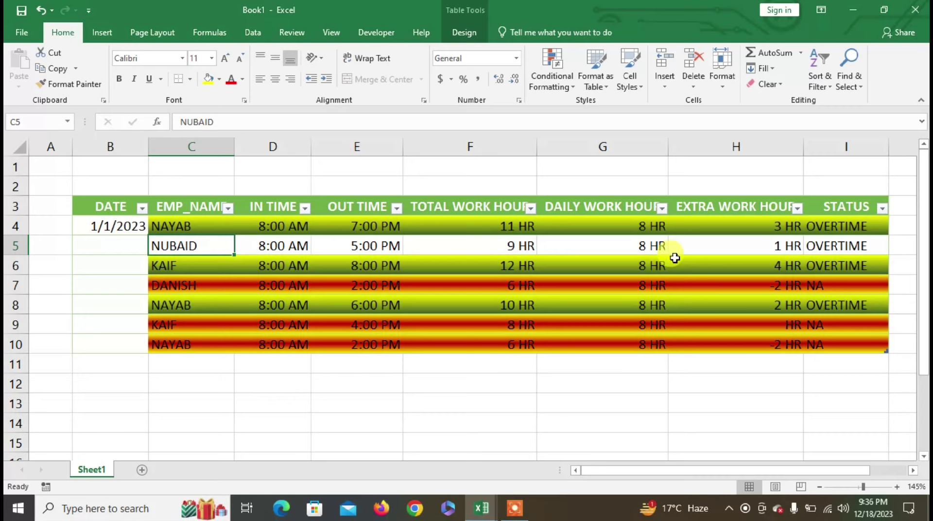
pyautogui.click(735, 243)
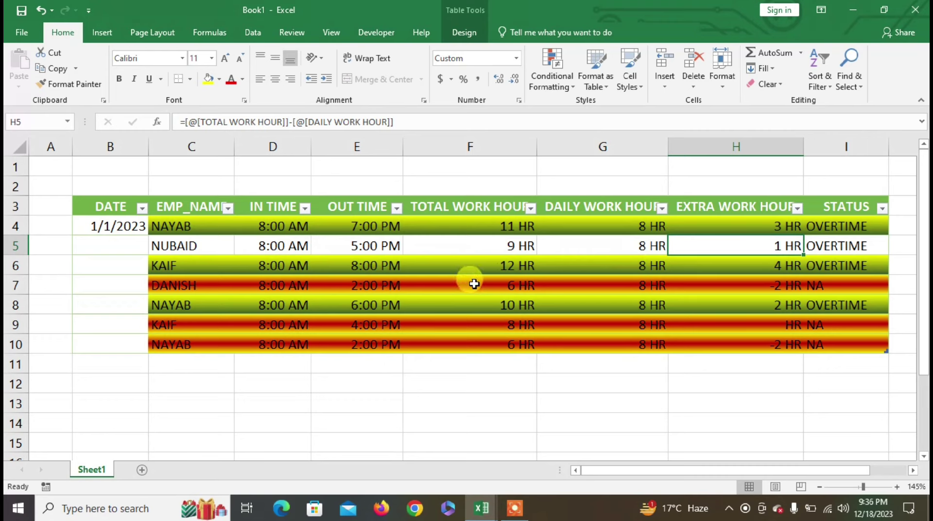
pyautogui.click(183, 227)
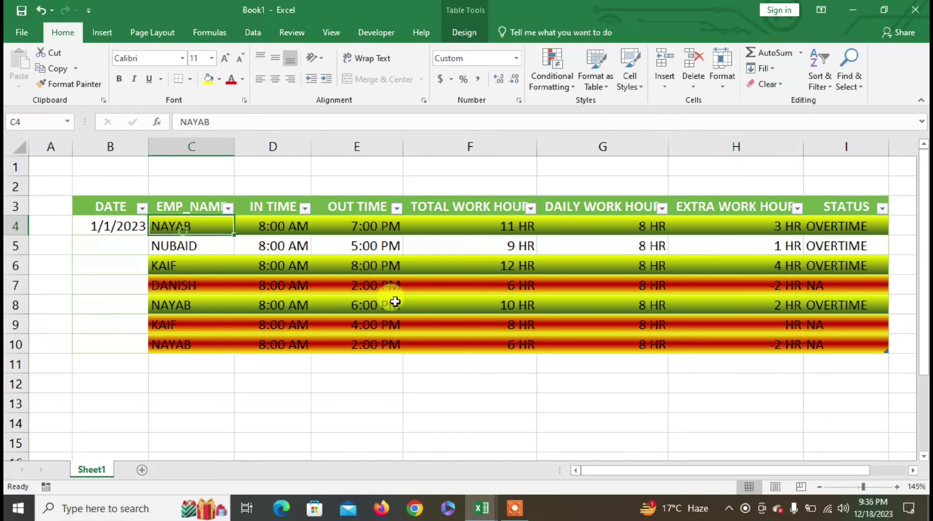
pyautogui.keyDown('shift'); pyautogui.click(853, 345); pyautogui.keyUp('shift')
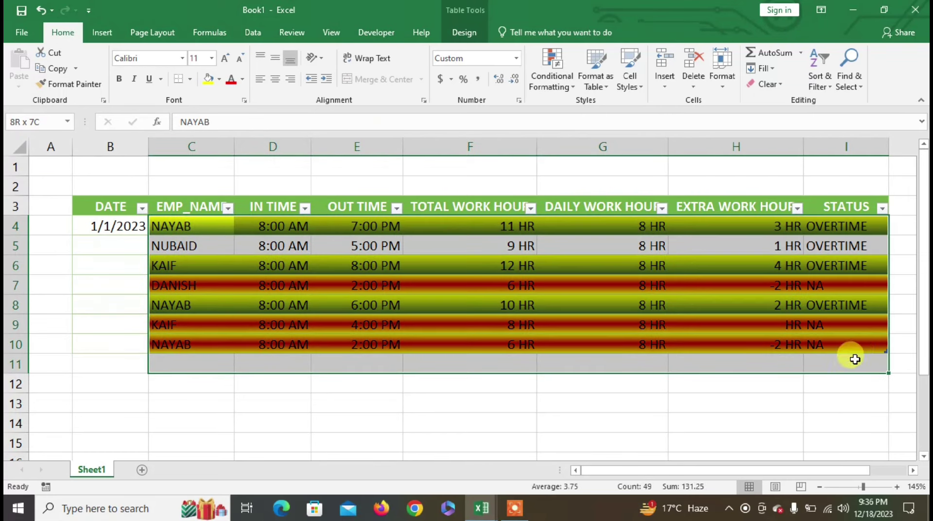
# Edit the green gradient rule in Manage Rules from =$H4>1 to =$H4>=1
pyautogui.click(552, 85)
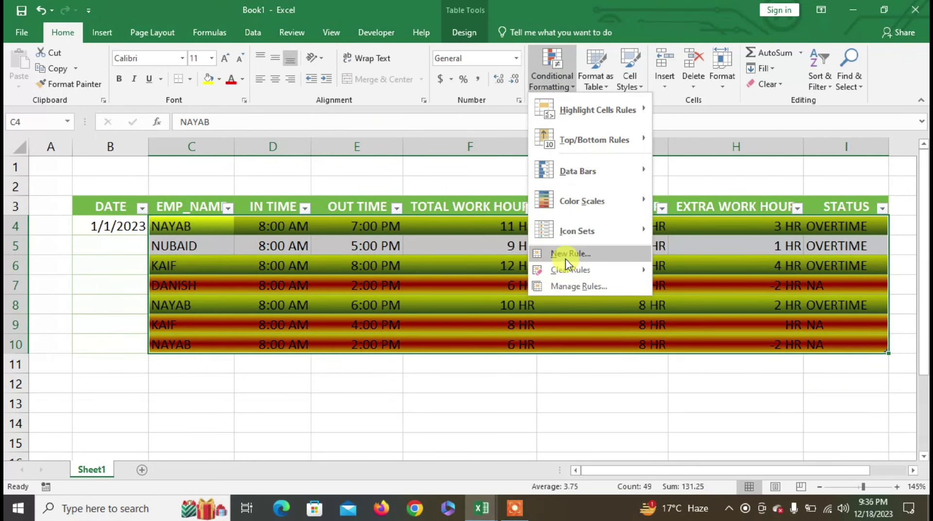
pyautogui.click(573, 286)
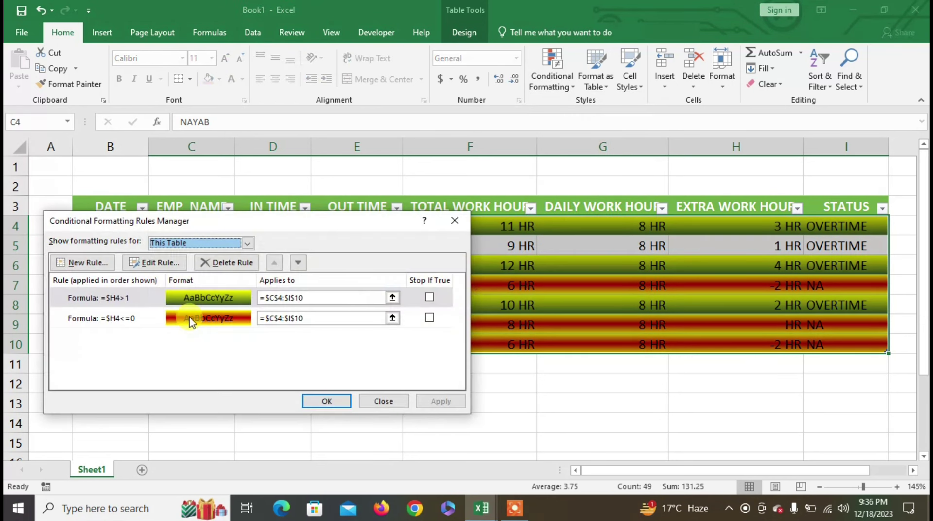
pyautogui.doubleClick(136, 298)
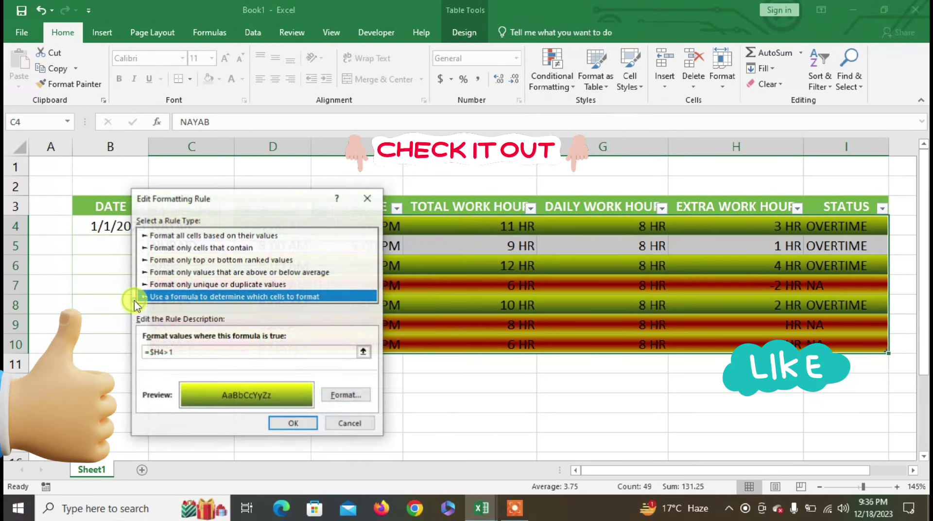
pyautogui.click(167, 351)
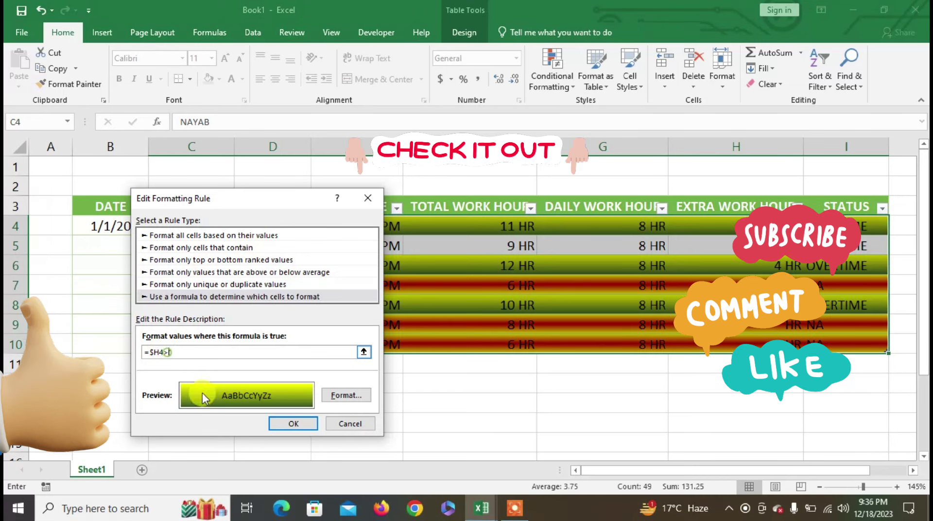
pyautogui.write('=1')
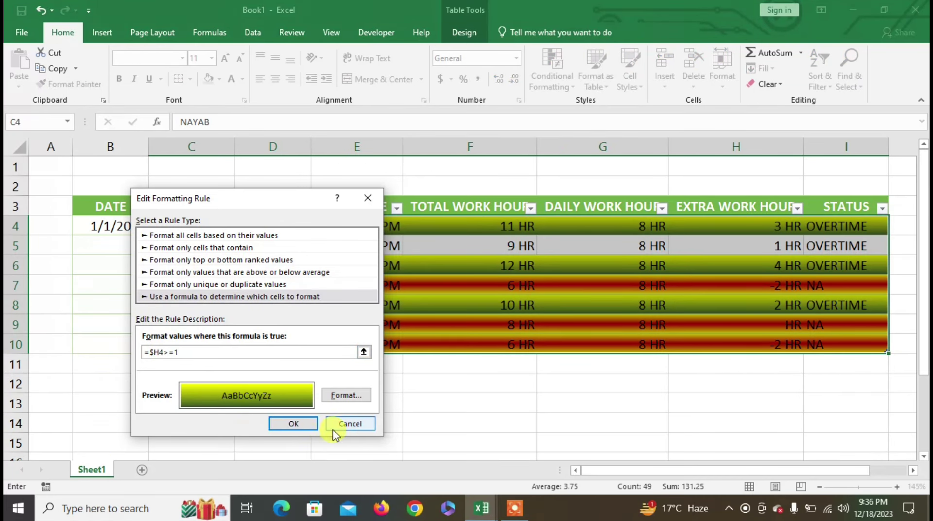
pyautogui.click(304, 423)
pyautogui.click(452, 402)
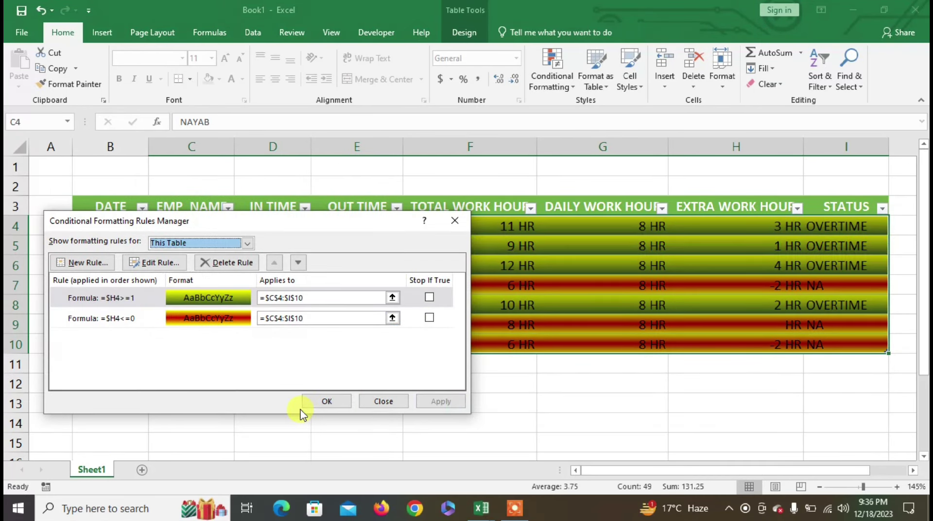
pyautogui.click(323, 402)
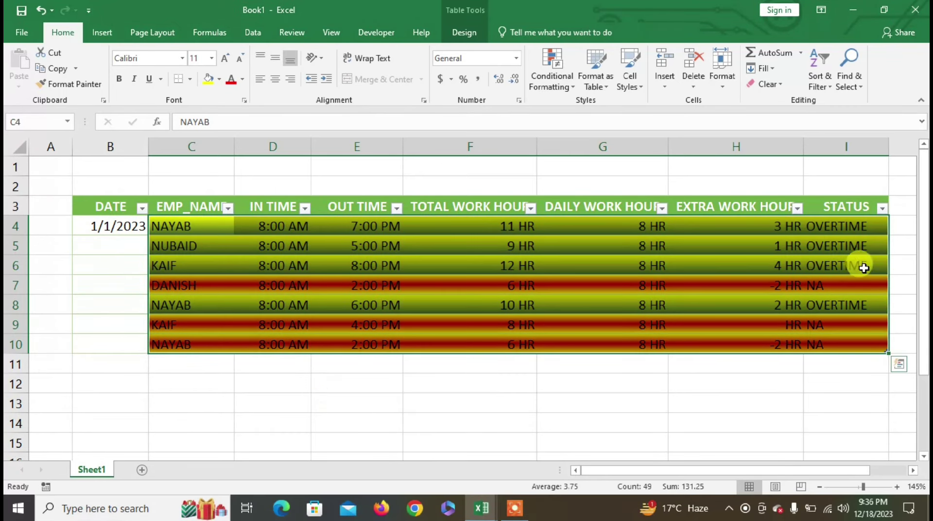
pyautogui.click(740, 244)
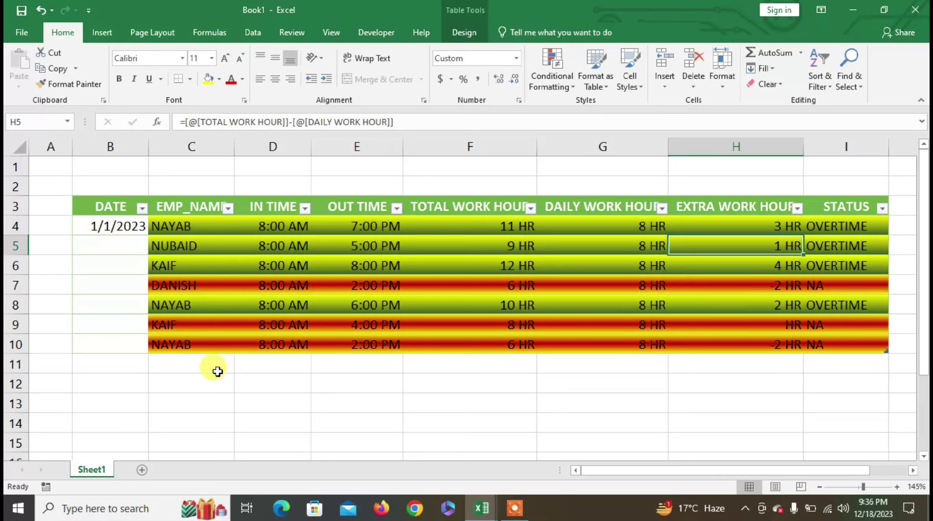
# Enter the label TOTAL WORK HOUR in cell B13
pyautogui.click(119, 383)
pyautogui.click(119, 405)
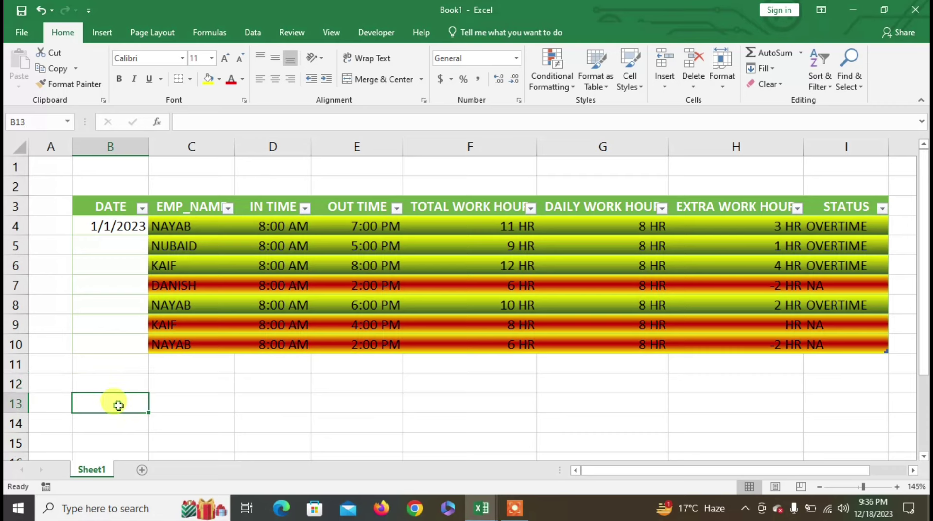
pyautogui.write('TOTAL WORK HOUR')
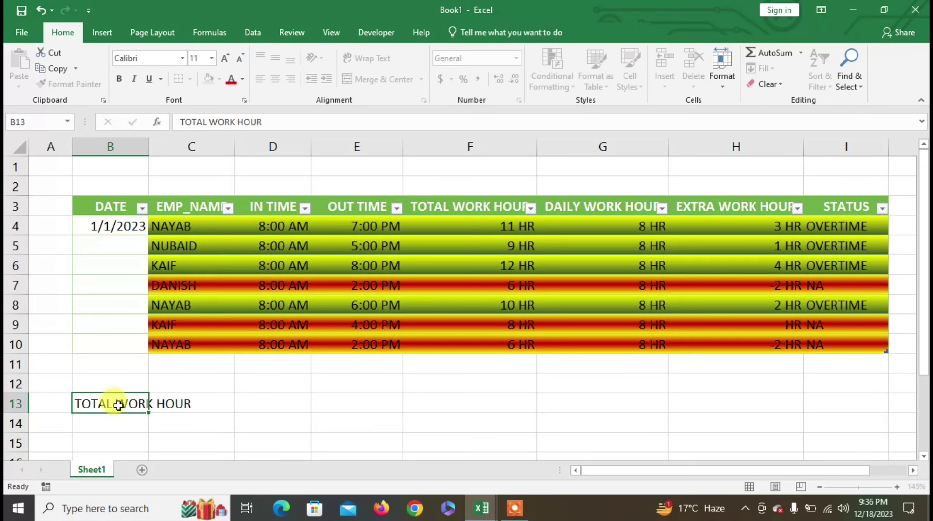
pyautogui.press('Tab')
pyautogui.press('Tab')
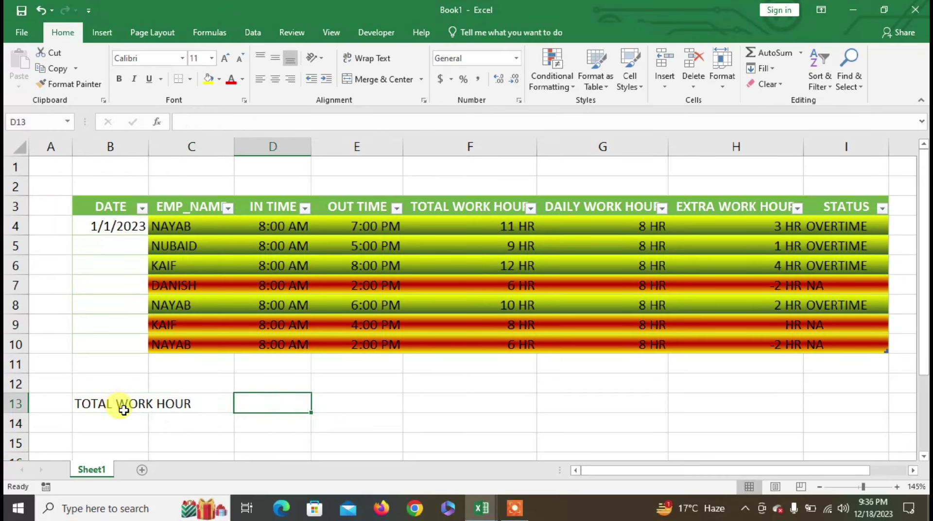
pyautogui.write('=')
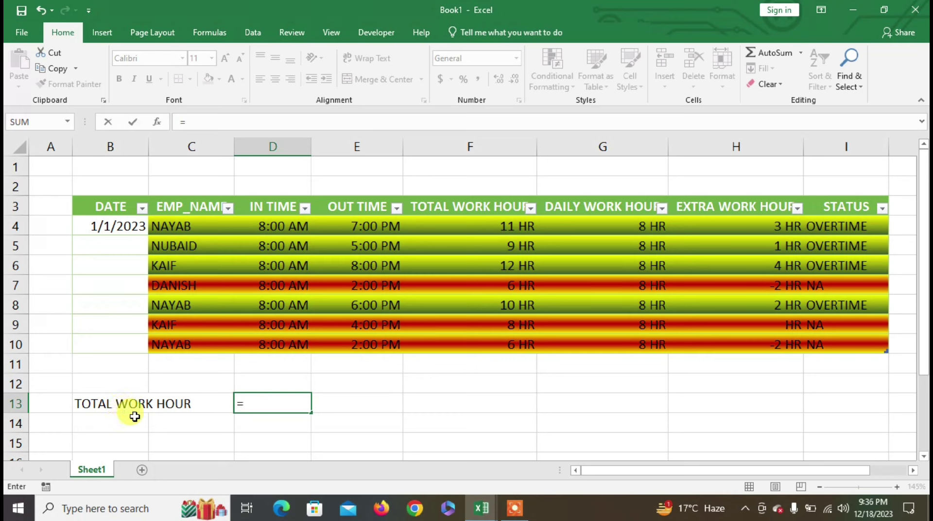
pyautogui.press('Escape')
pyautogui.click(133, 440)
# Merge & Center B13:C13 and B14:C14, then select B13:D13
pyautogui.moveTo(138, 399); pyautogui.dragTo(195, 402)
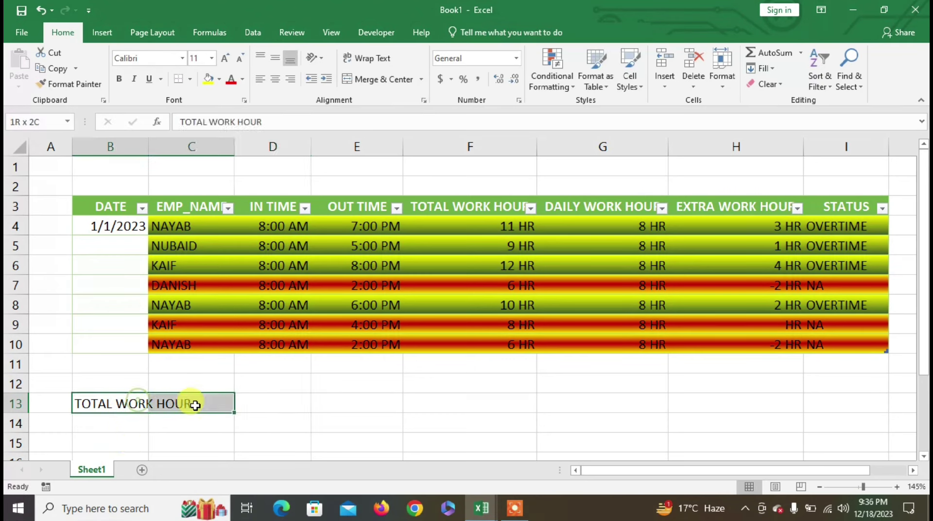
pyautogui.click(377, 79)
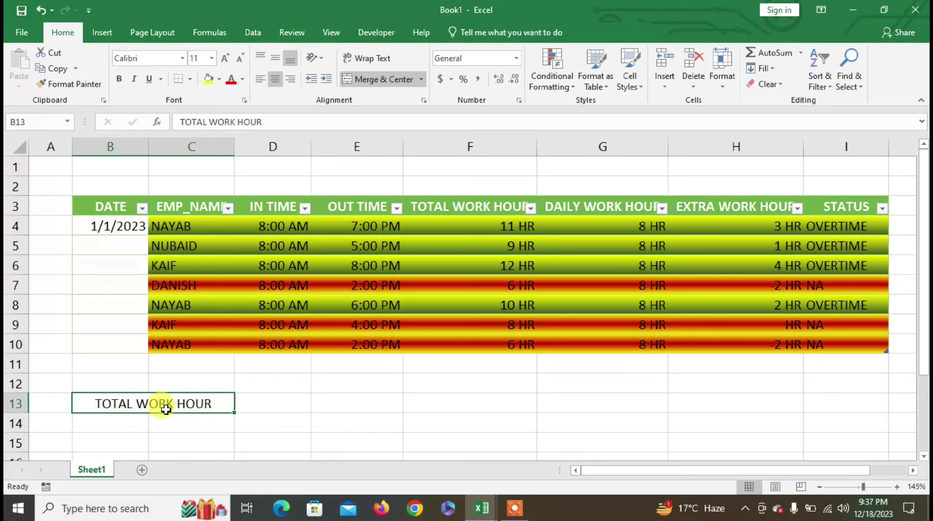
pyautogui.moveTo(132, 418); pyautogui.dragTo(202, 421)
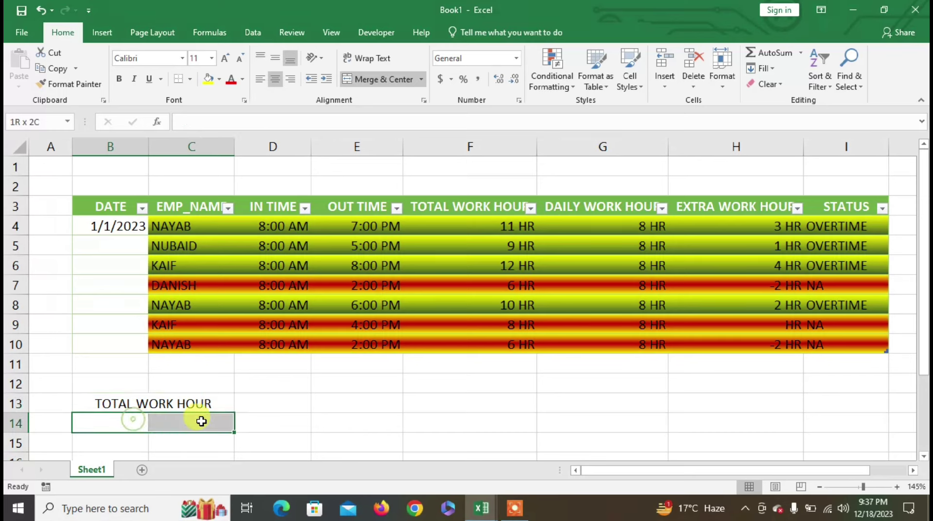
pyautogui.click(365, 83)
pyautogui.click(272, 404)
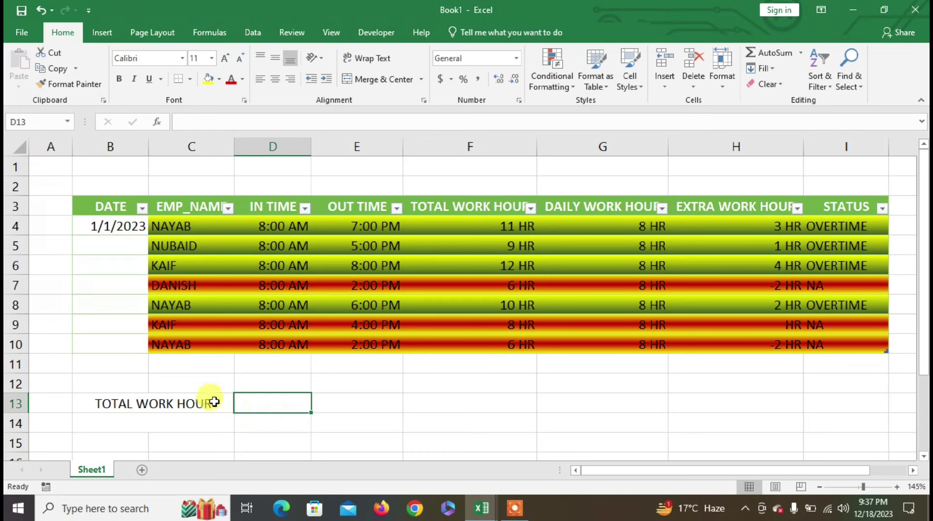
pyautogui.moveTo(187, 402); pyautogui.dragTo(292, 404)
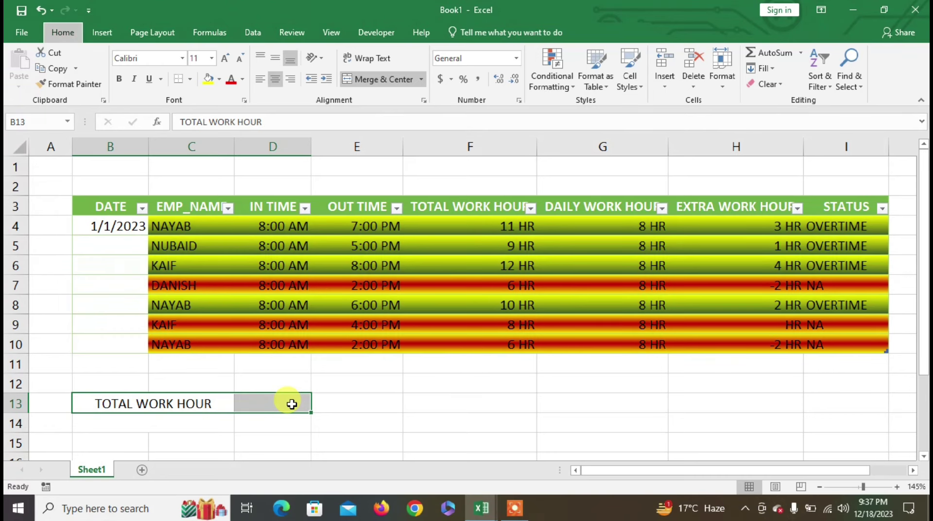
# Add All Borders to B13:D13 and make the label bold white text on red fill
pyautogui.press('a')
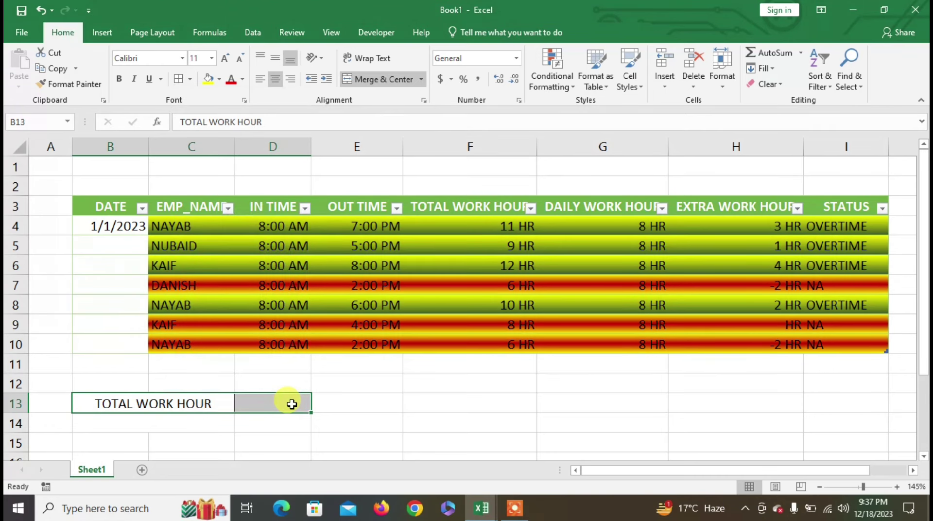
pyautogui.click(209, 403)
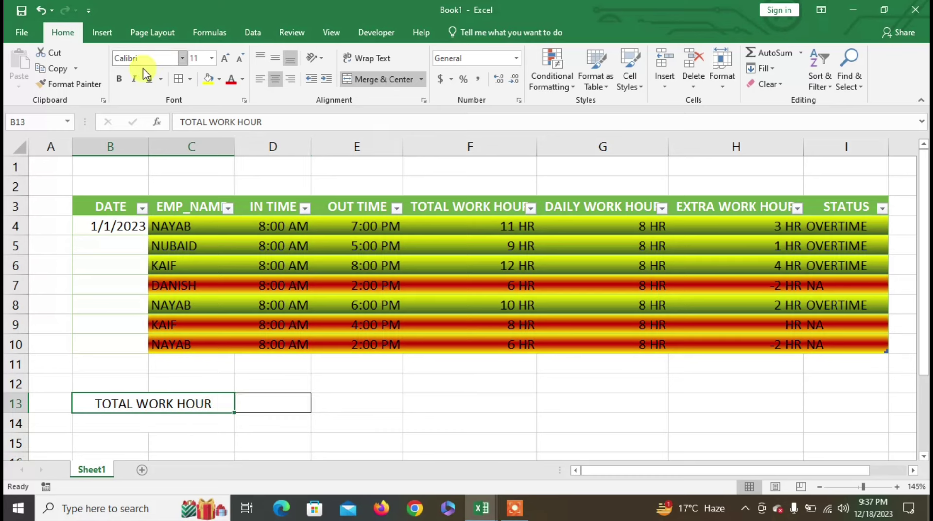
pyautogui.click(119, 79)
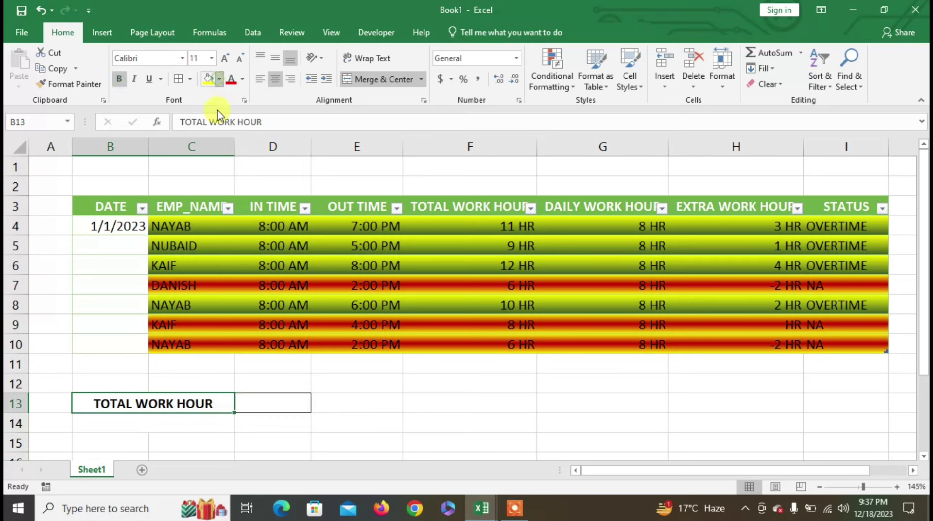
pyautogui.click(219, 79)
pyautogui.click(219, 187)
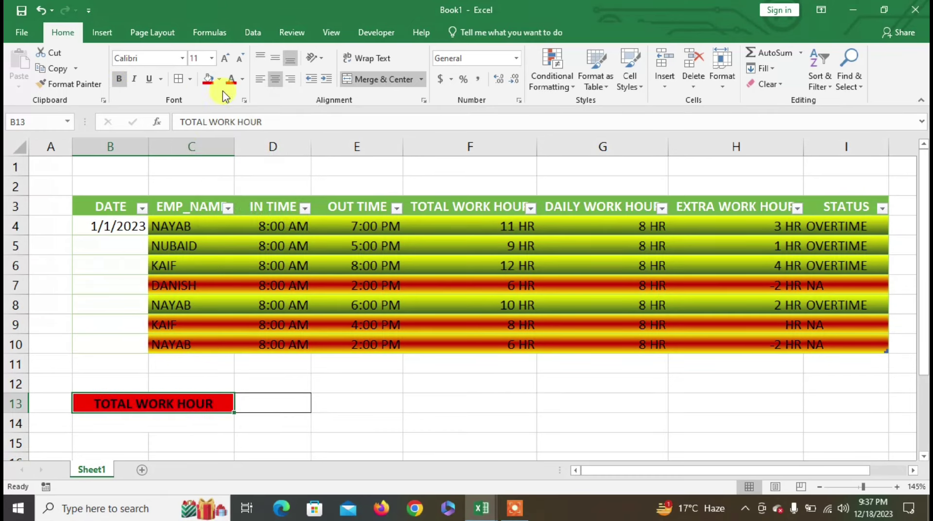
pyautogui.click(244, 82)
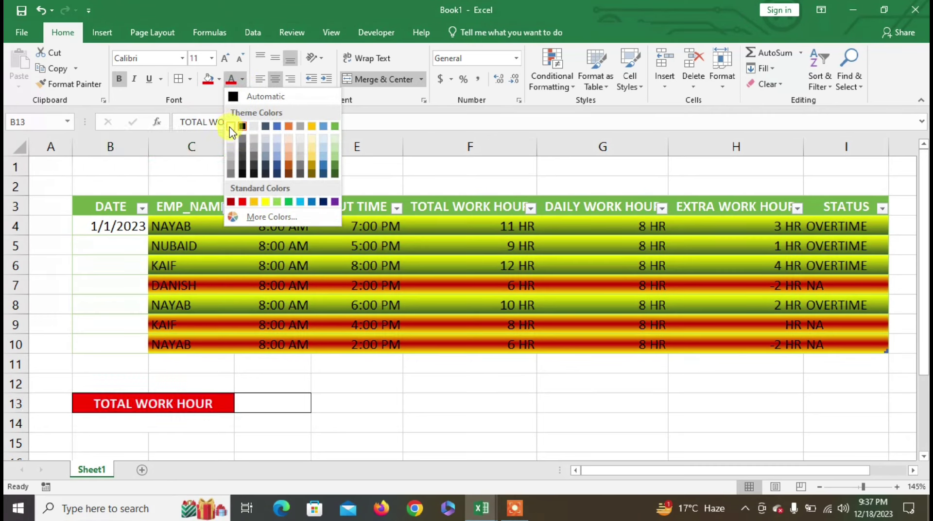
pyautogui.click(229, 127)
# Put =SUM of the TOTAL WORK HOUR column (F4:F10) in D13, giving 62
pyautogui.click(270, 402)
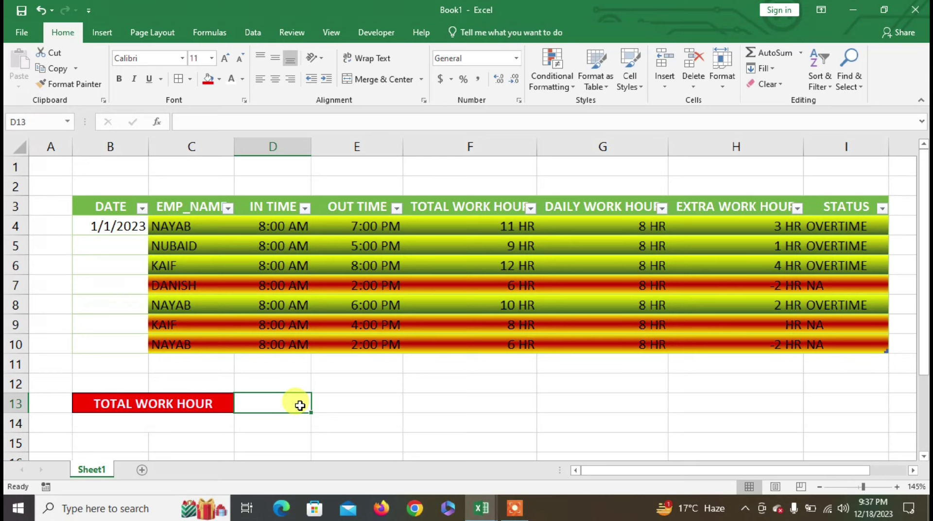
pyautogui.write('=SUM')
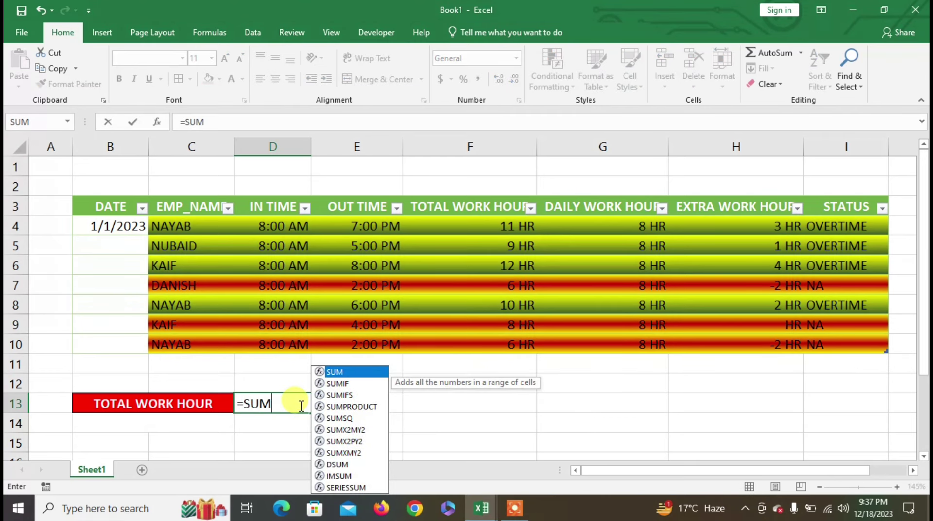
pyautogui.write('(')
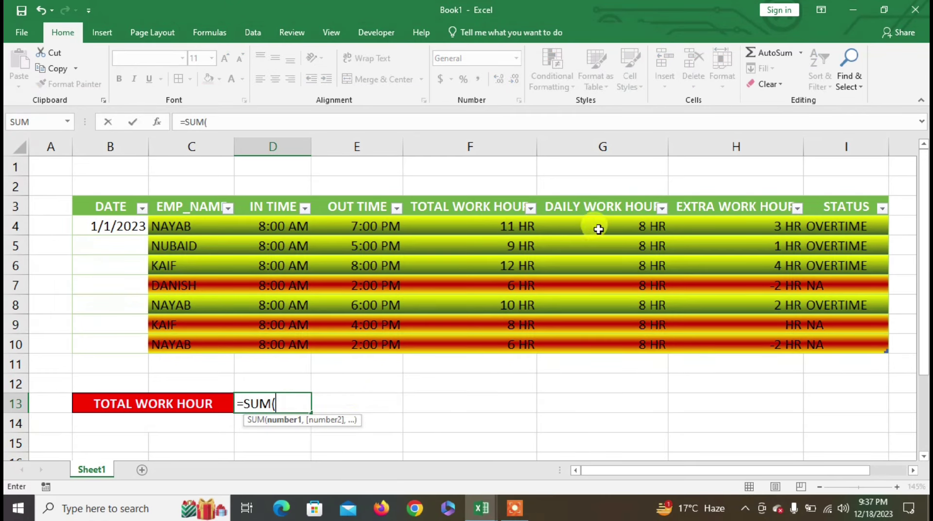
pyautogui.moveTo(505, 225); pyautogui.dragTo(520, 350)
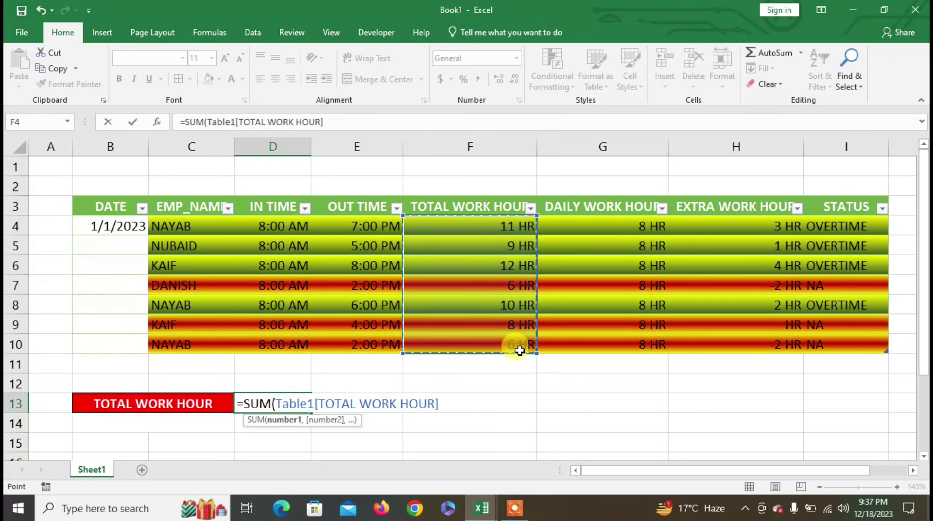
pyautogui.press('Return')
pyautogui.click(297, 402)
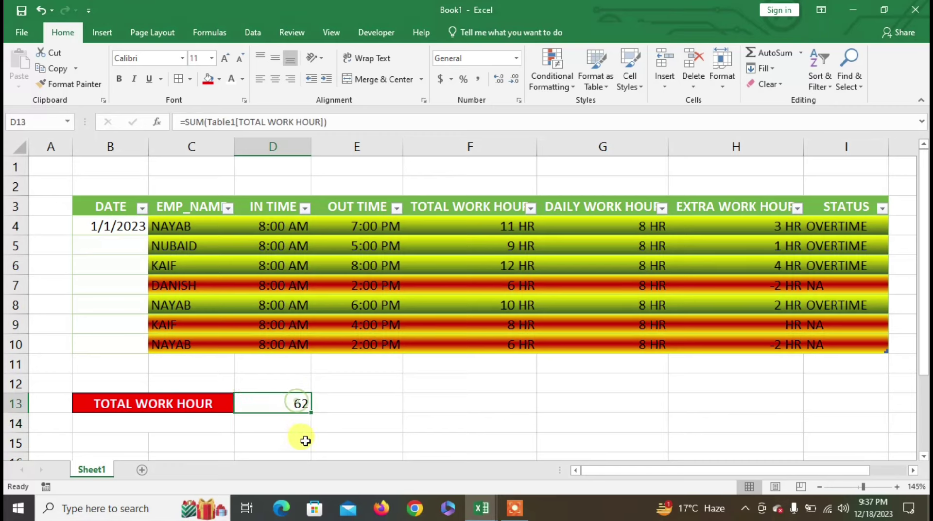
pyautogui.click(606, 404)
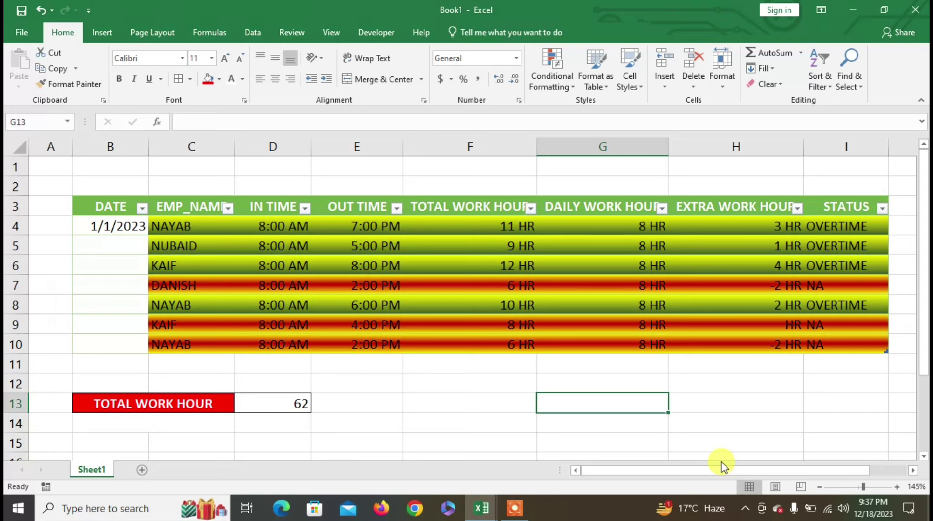
# Enter the headers EMP_NAME in G13 and WORK HOUR in H13
pyautogui.write('EMP_NAME')
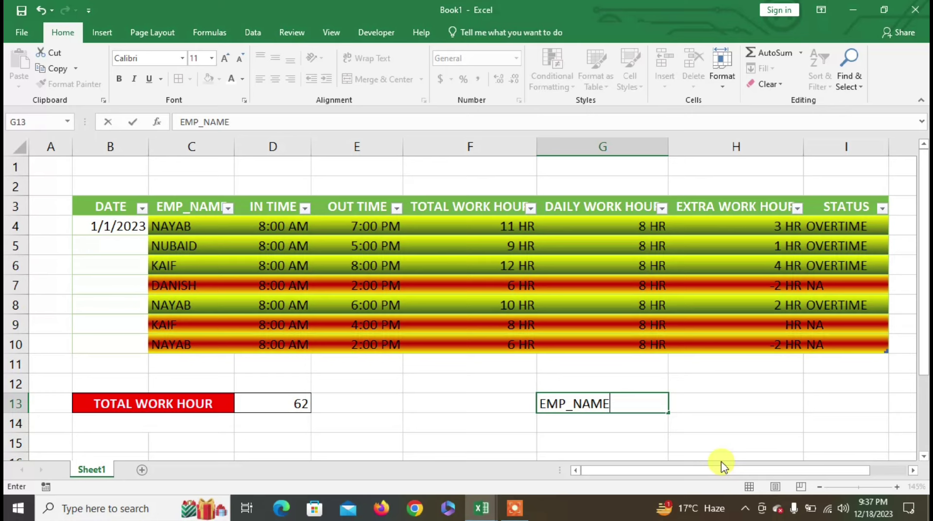
pyautogui.press('Tab')
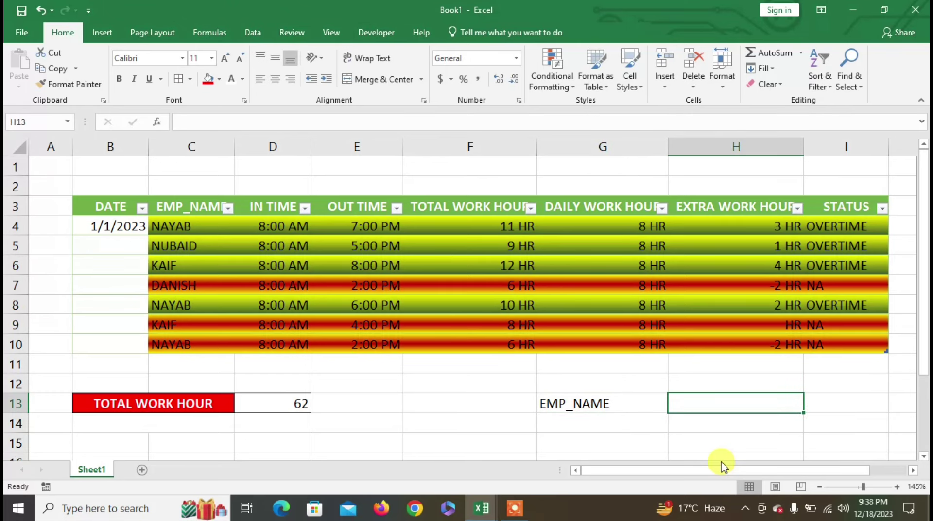
pyautogui.write('WORK HOUR')
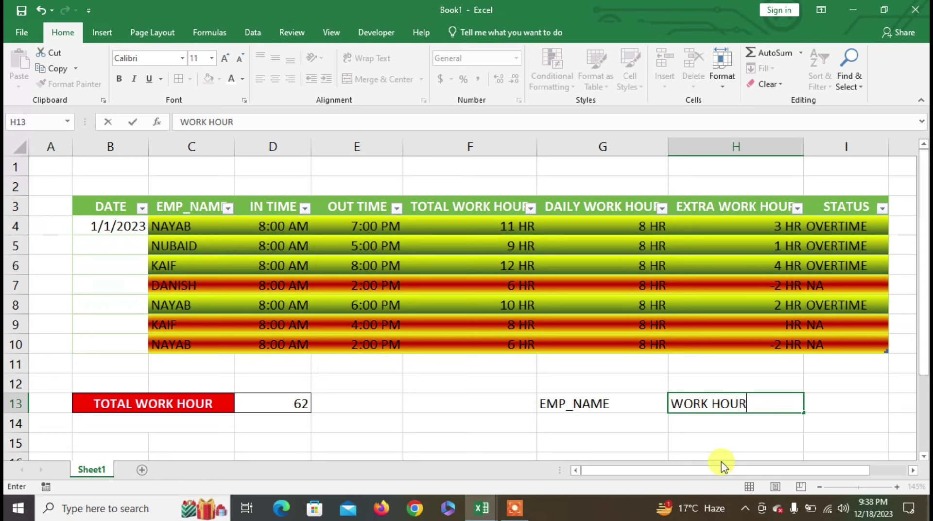
pyautogui.click(620, 424)
# Format the G13:H13 headers as centred, bold white text on red fill
pyautogui.moveTo(636, 400); pyautogui.dragTo(728, 424)
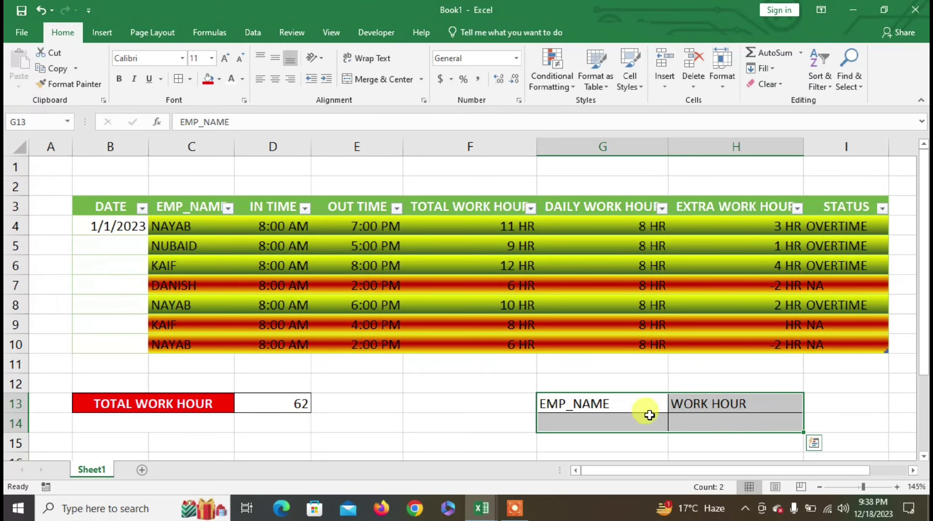
pyautogui.moveTo(643, 404); pyautogui.dragTo(733, 396)
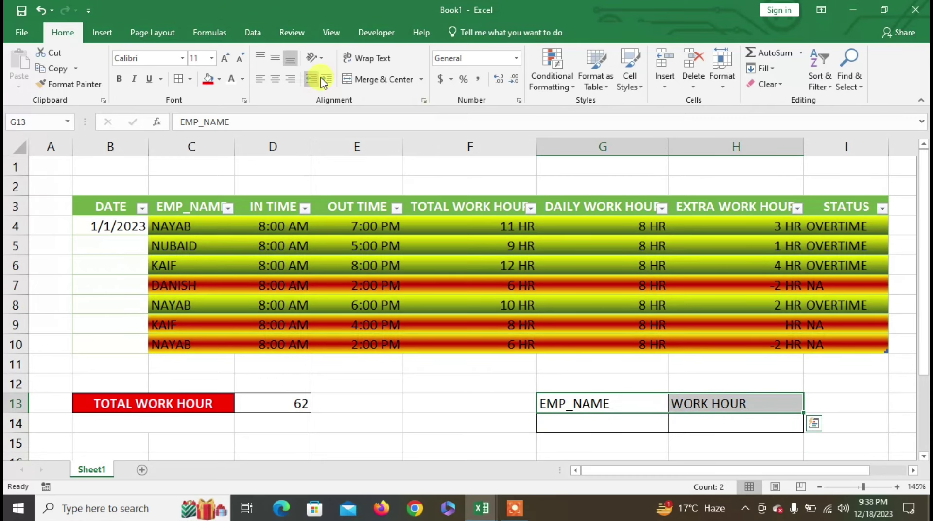
pyautogui.click(274, 79)
pyautogui.click(209, 81)
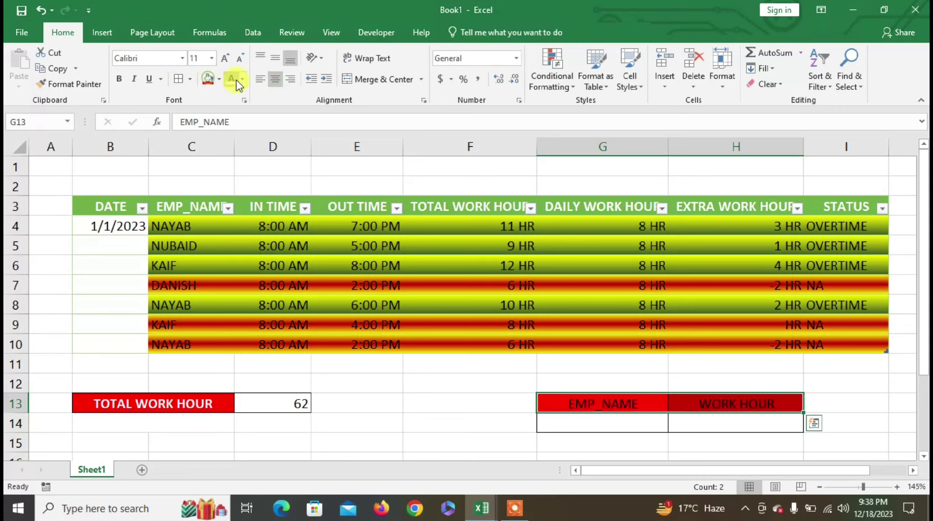
pyautogui.click(232, 79)
pyautogui.click(119, 79)
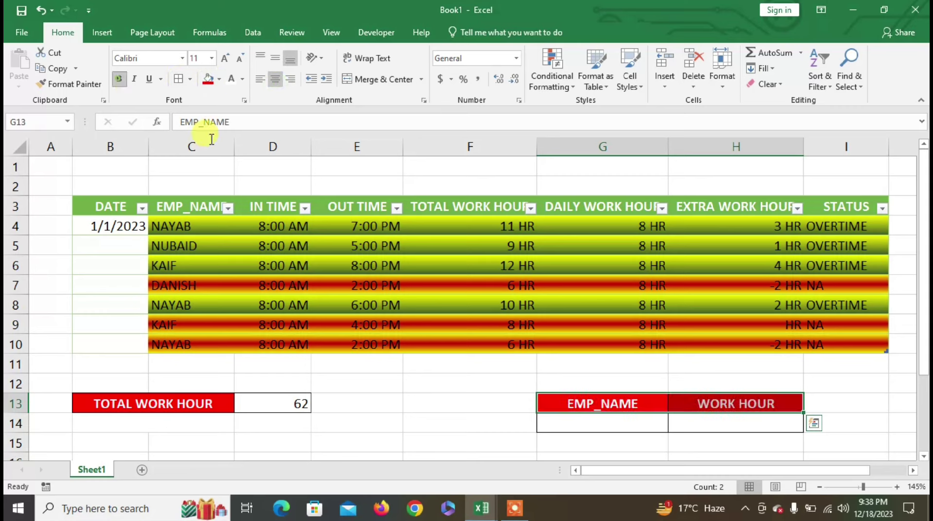
pyautogui.click(627, 420)
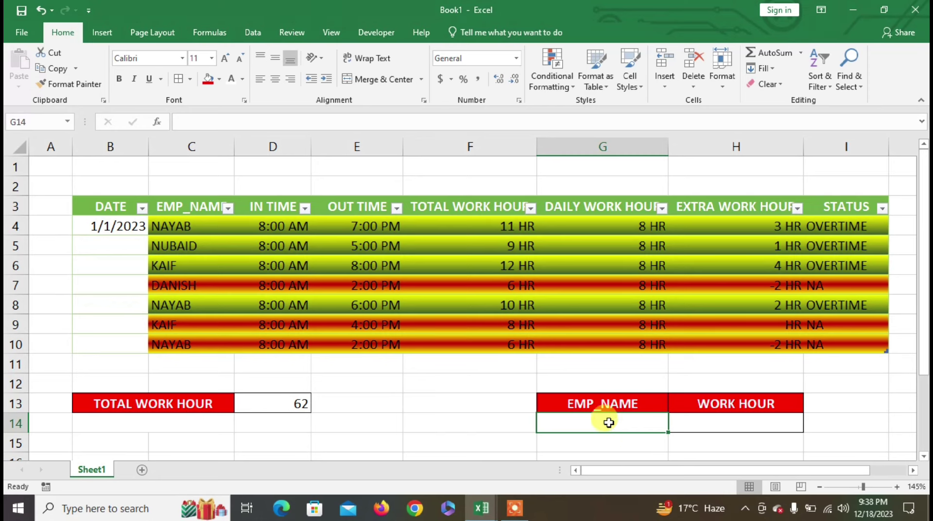
# Create a List data validation rule for G14 and begin its source with =
pyautogui.click(253, 33)
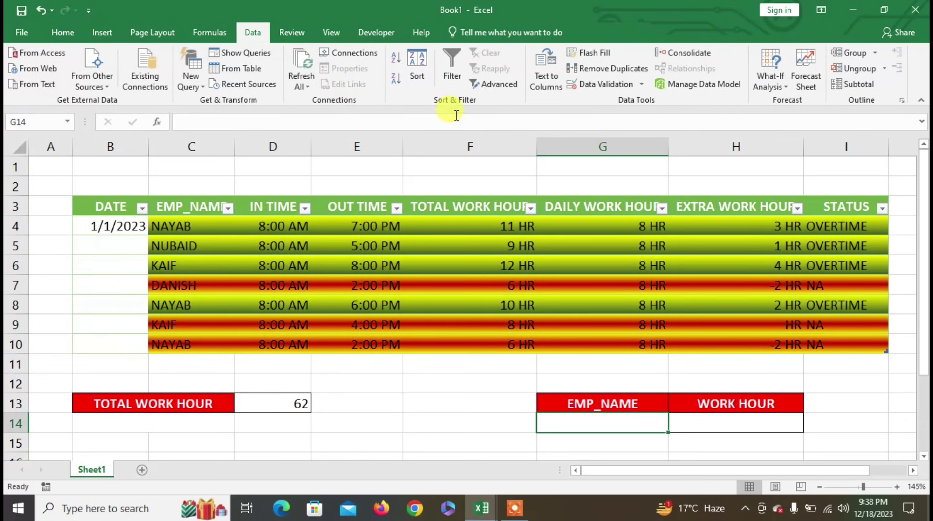
pyautogui.click(603, 85)
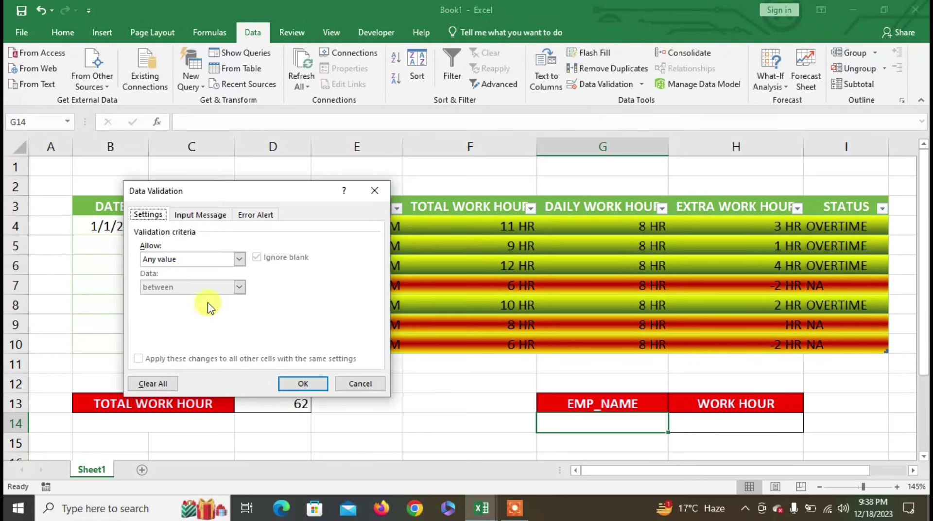
pyautogui.click(187, 259)
pyautogui.click(175, 297)
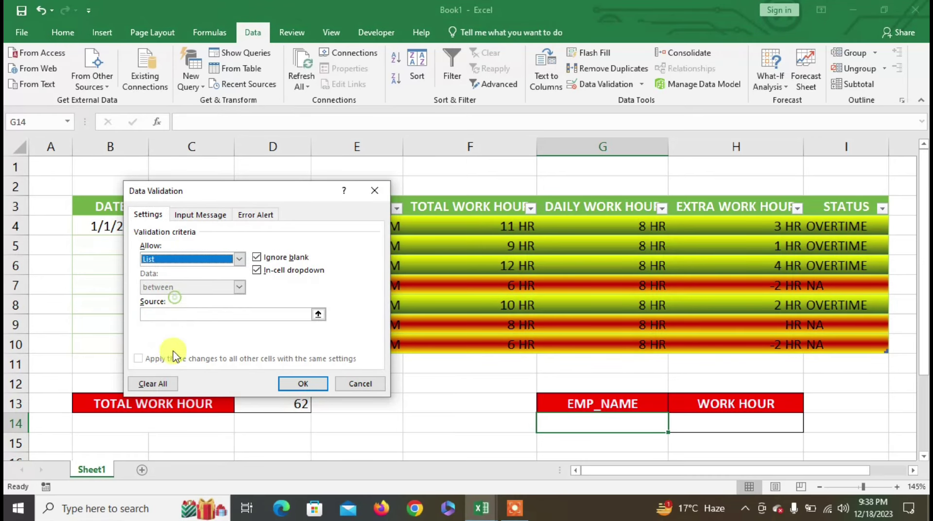
pyautogui.click(162, 314)
pyautogui.write('=')
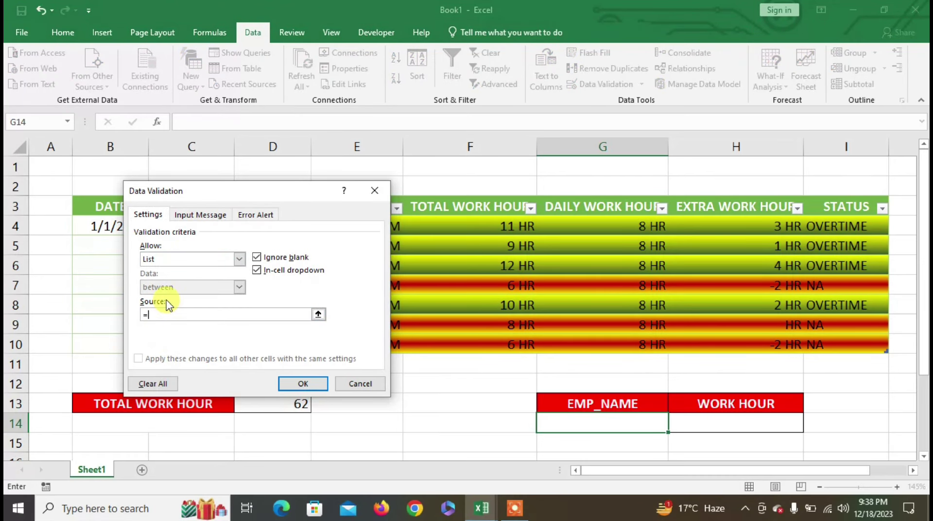
pyautogui.moveTo(237, 195); pyautogui.dragTo(559, 158)
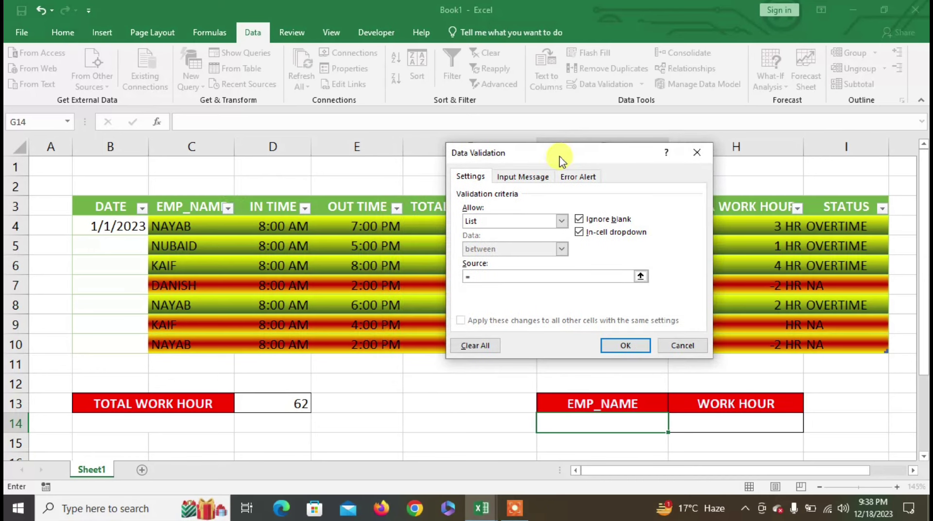
# Use the employee names in C4:C10 as G14's dropdown source and check the list
pyautogui.moveTo(172, 226); pyautogui.dragTo(194, 337)
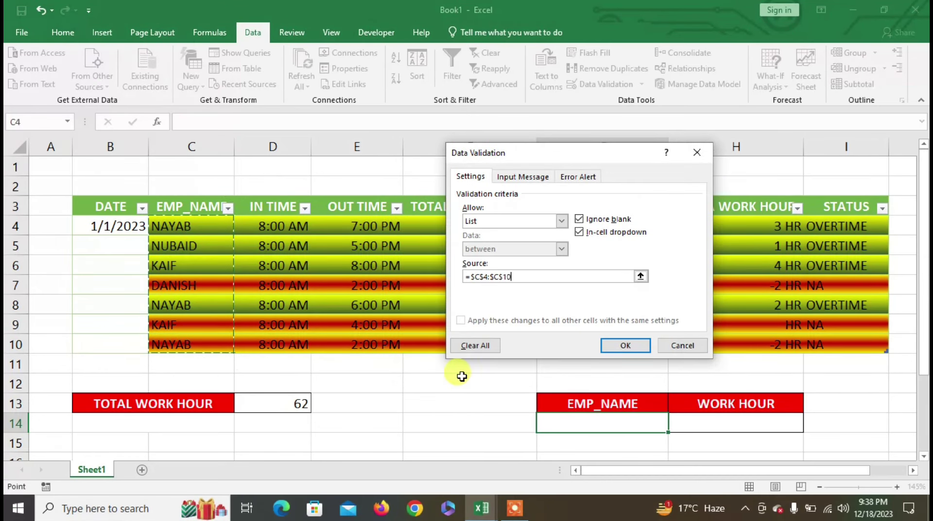
pyautogui.click(622, 344)
pyautogui.click(676, 429)
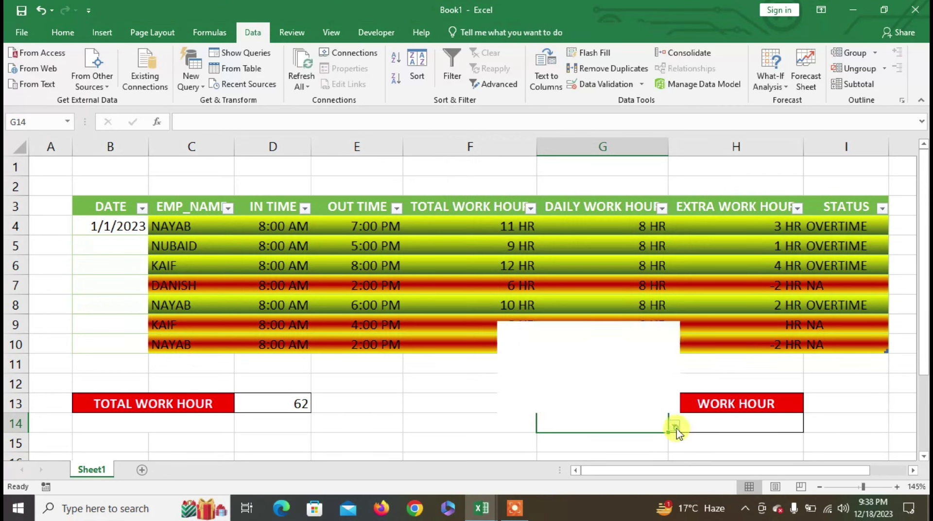
pyautogui.click(675, 427)
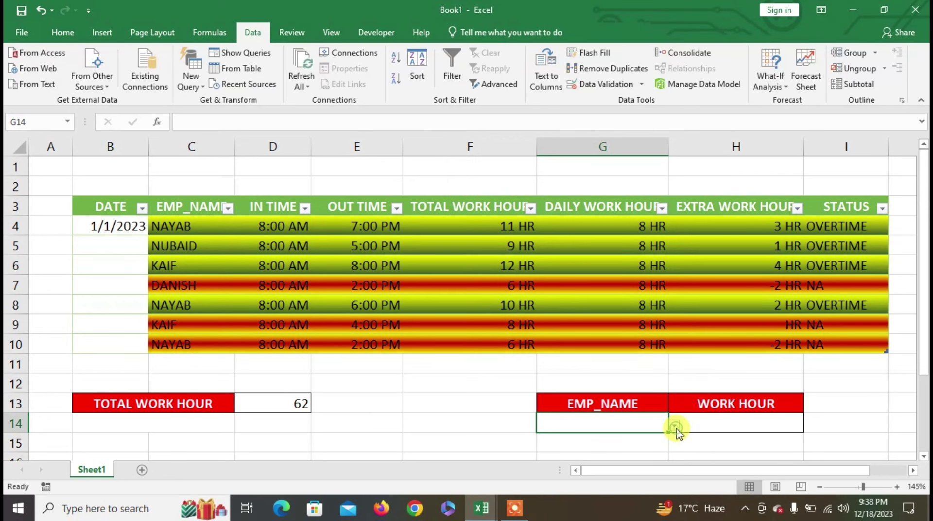
# Enter =DSUM(Table1, TOTAL WORK HOUR, G13:G14) in H14, showing 62
pyautogui.click(734, 427)
pyautogui.write('=')
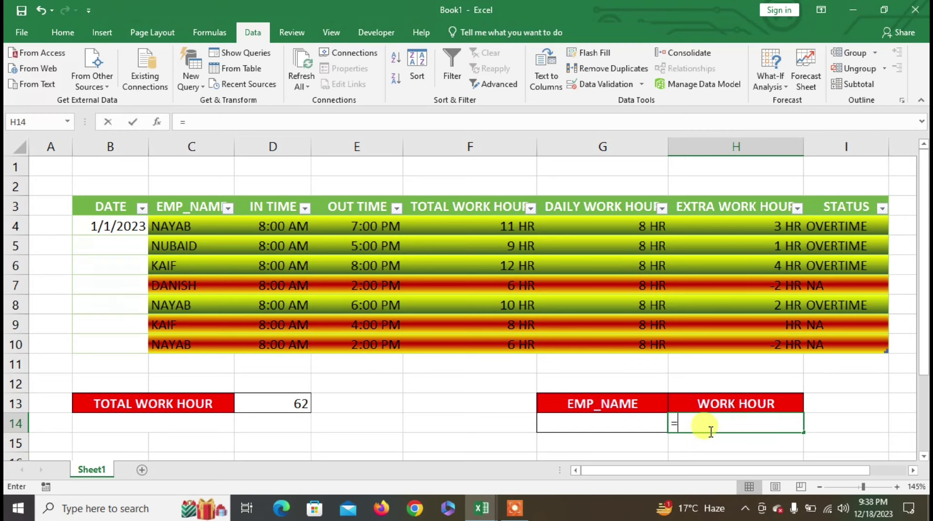
pyautogui.write('DS')
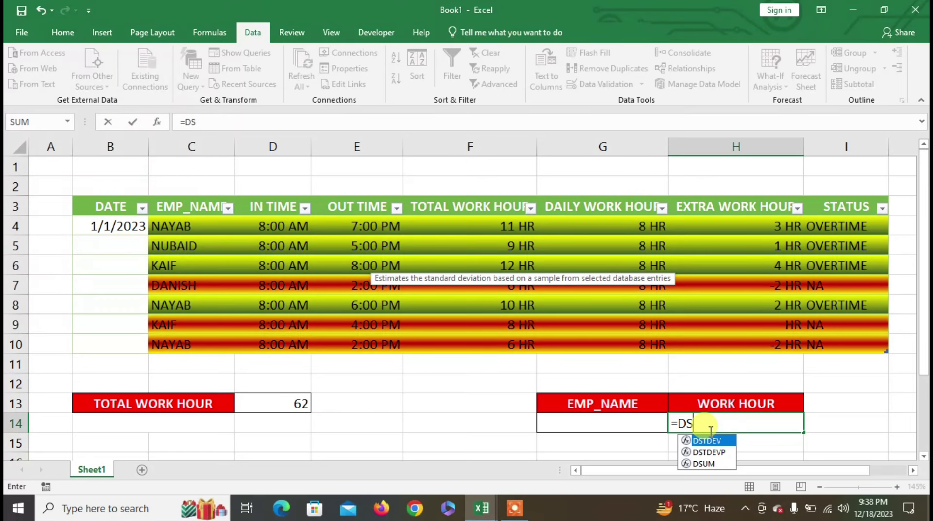
pyautogui.write('UM(')
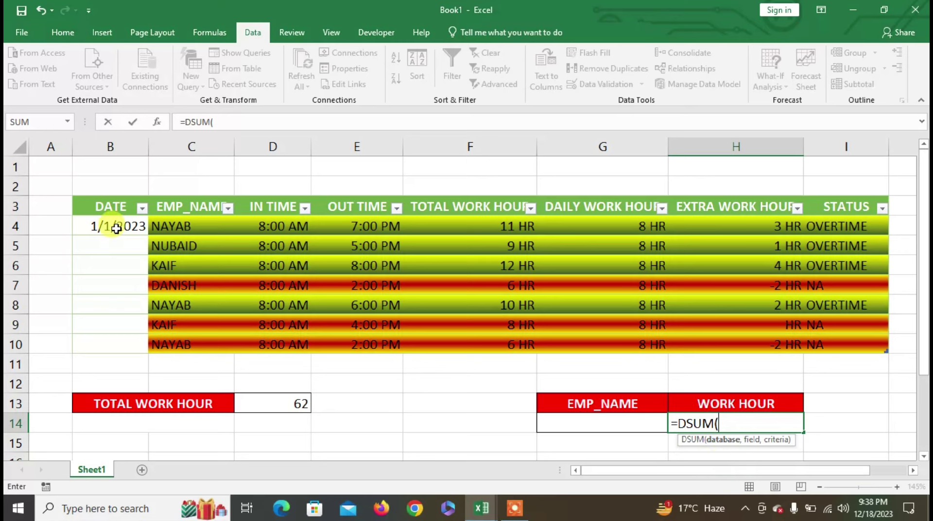
pyautogui.moveTo(188, 207)
pyautogui.mouseDown()
pyautogui.moveTo(837, 345)
pyautogui.moveTo(810, 352)
pyautogui.mouseUp()
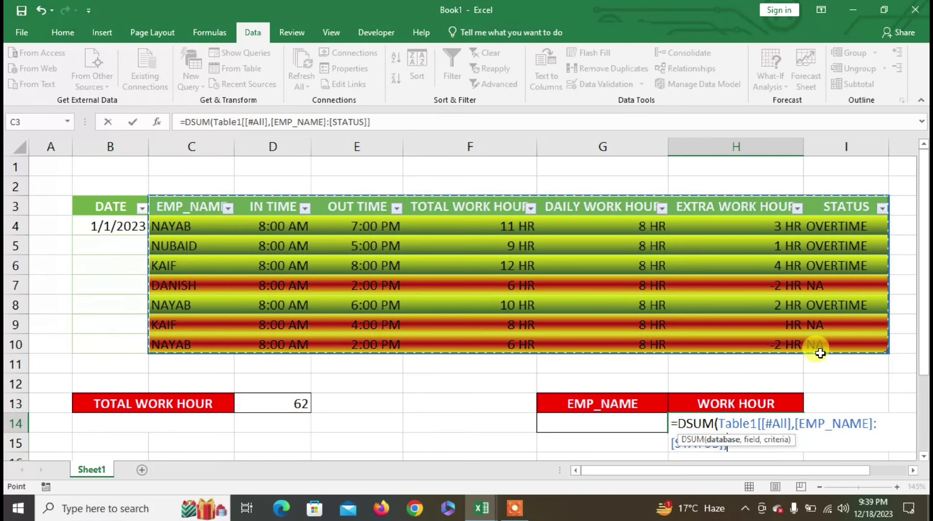
pyautogui.write(',')
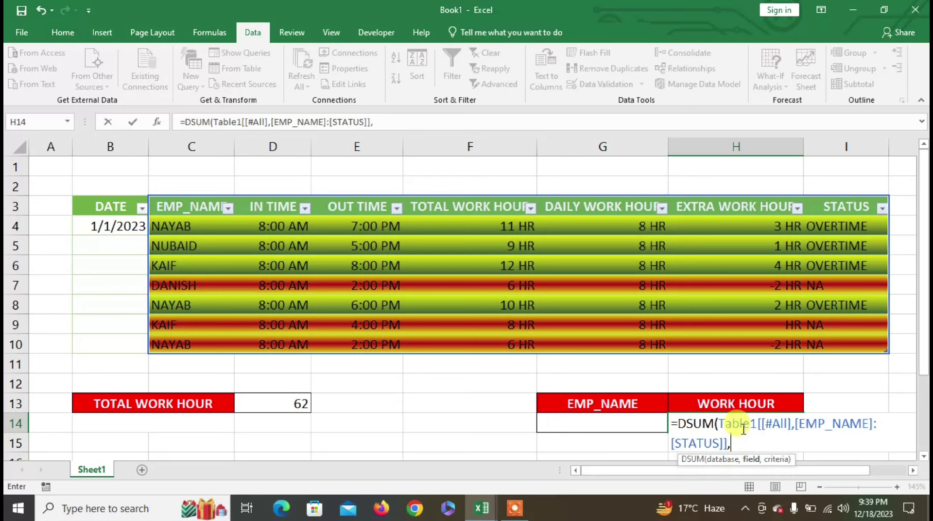
pyautogui.click(485, 208)
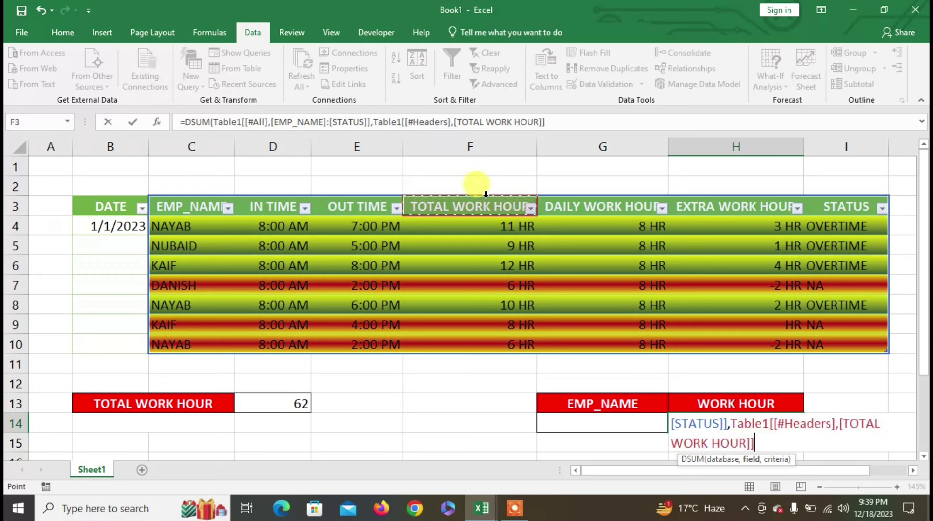
pyautogui.write(',')
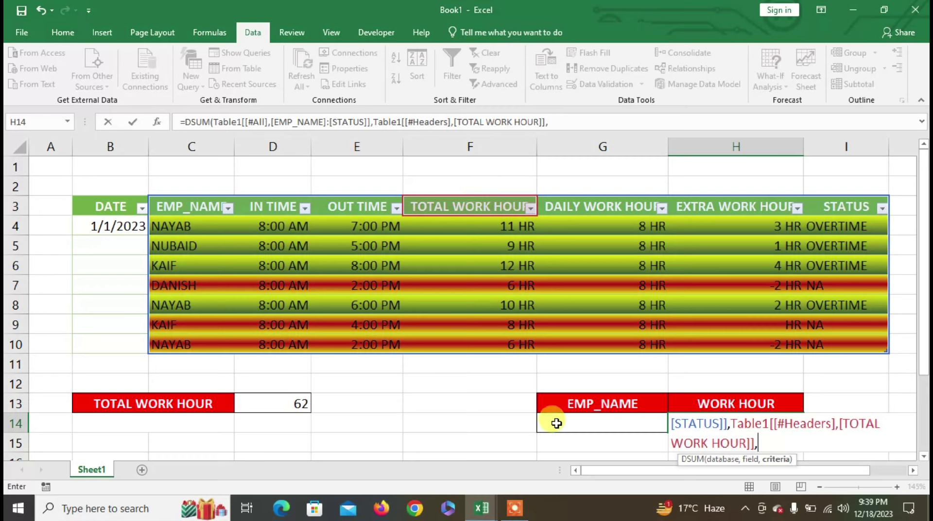
pyautogui.moveTo(566, 402); pyautogui.dragTo(574, 422)
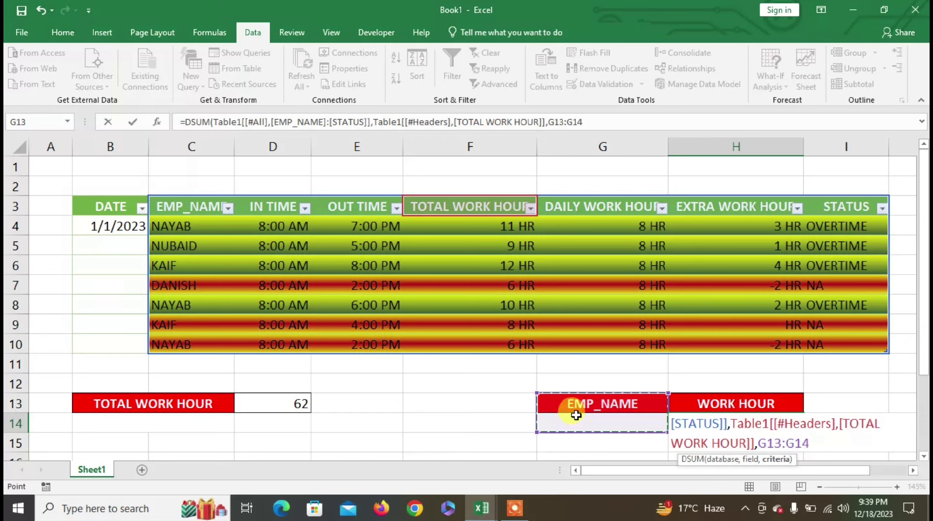
pyautogui.hotkey('ctrl', 'Return')
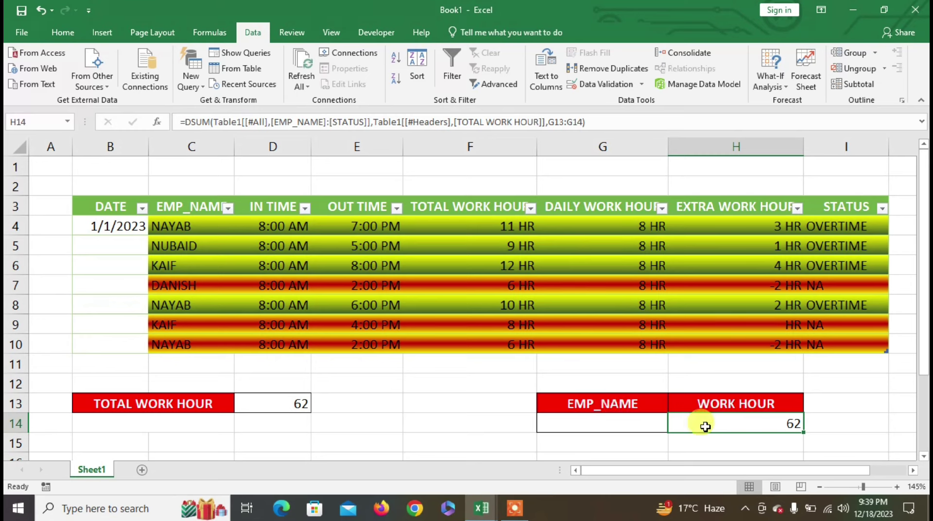
# Choose NAYAB (27 hours), then KAIF (20 hours) in G14 to test the lookup
pyautogui.click(619, 426)
pyautogui.click(673, 425)
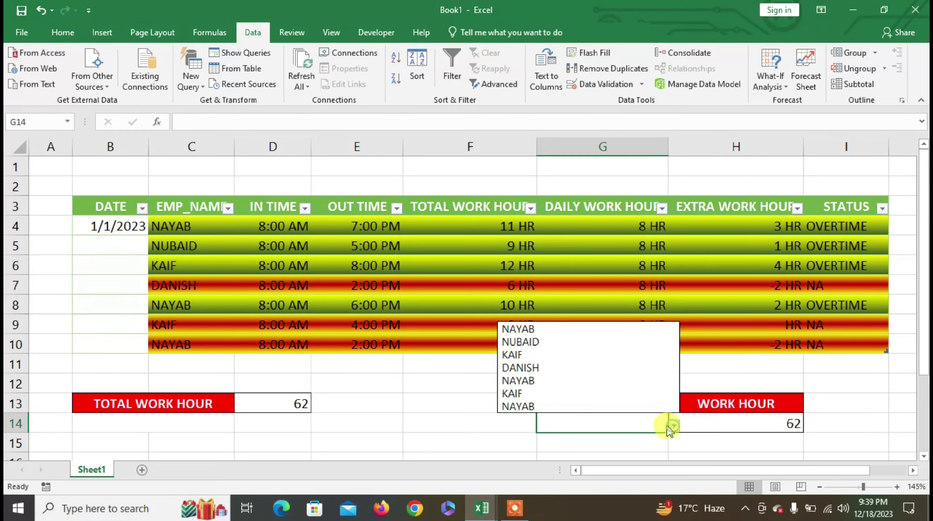
pyautogui.click(581, 330)
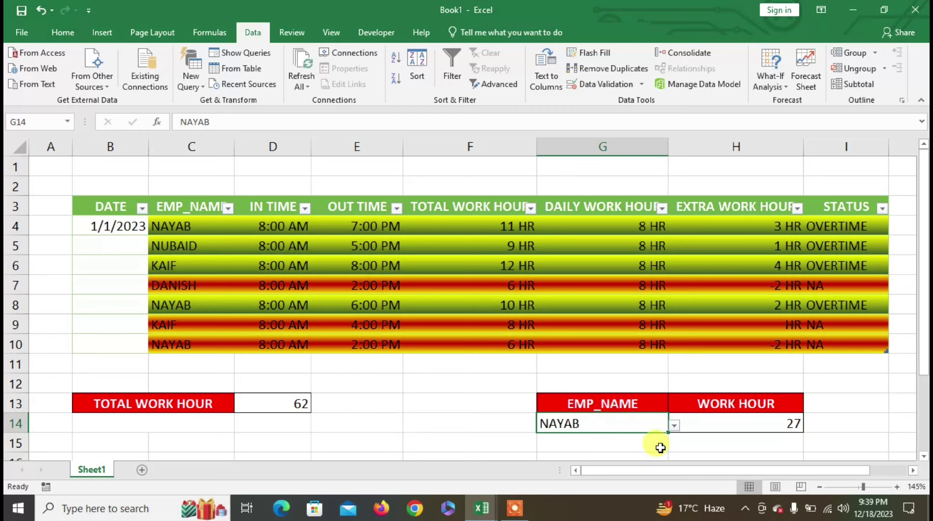
pyautogui.click(673, 426)
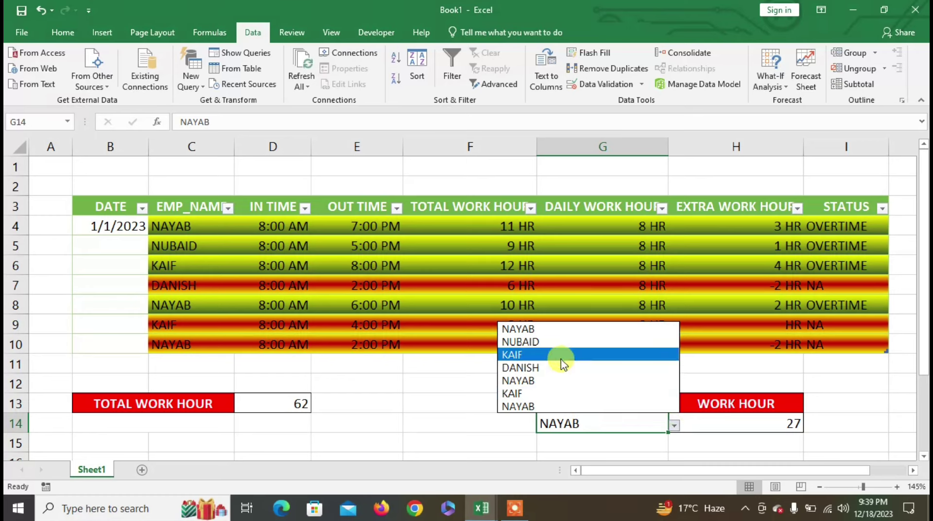
pyautogui.click(563, 355)
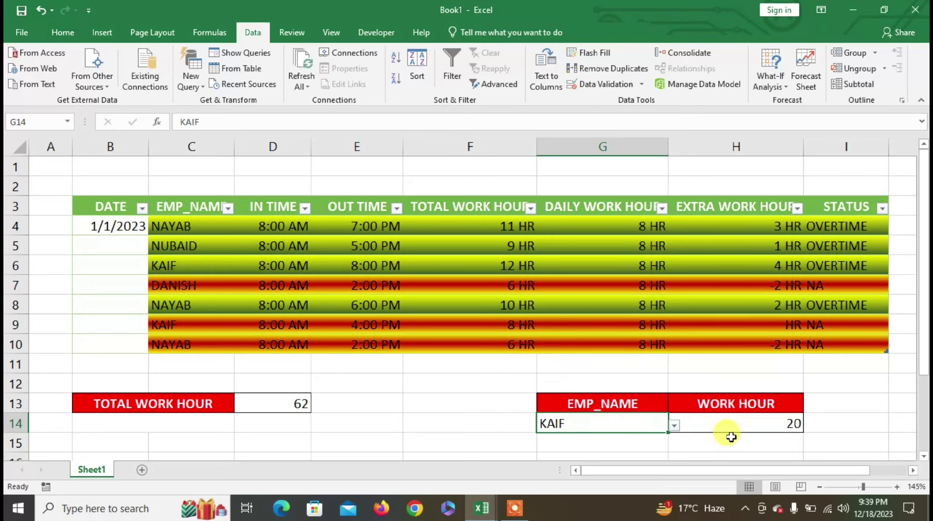
pyautogui.click(673, 426)
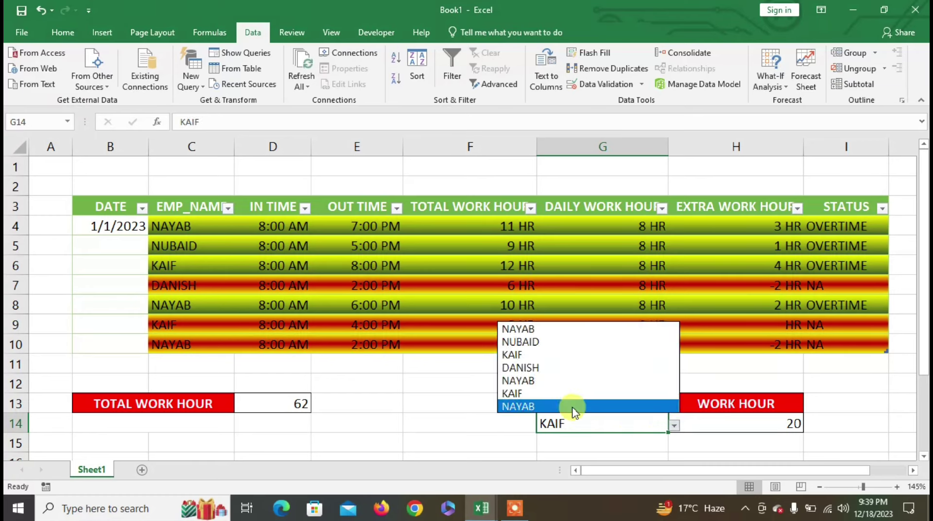
pyautogui.click(566, 393)
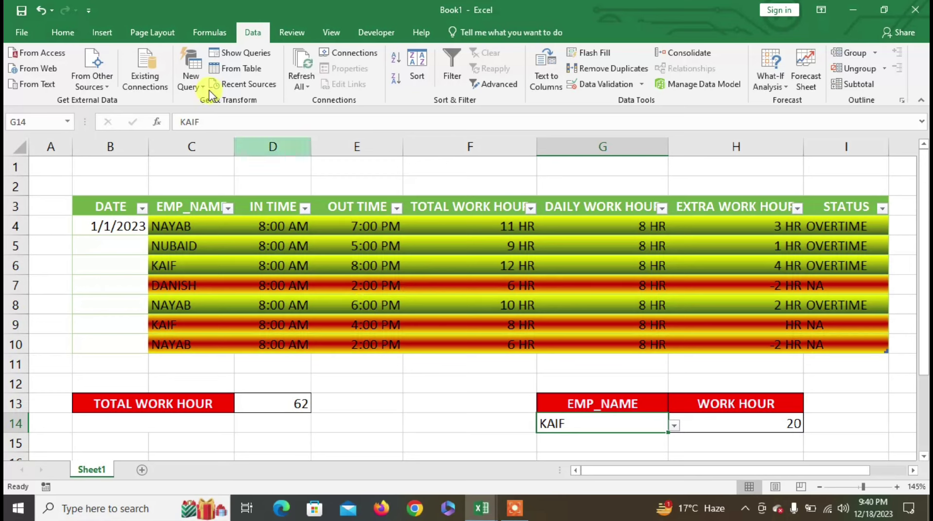
# Try Slicer from the Insert tab, cancel Existing Connections, and select the names C4:C10
pyautogui.click(99, 30)
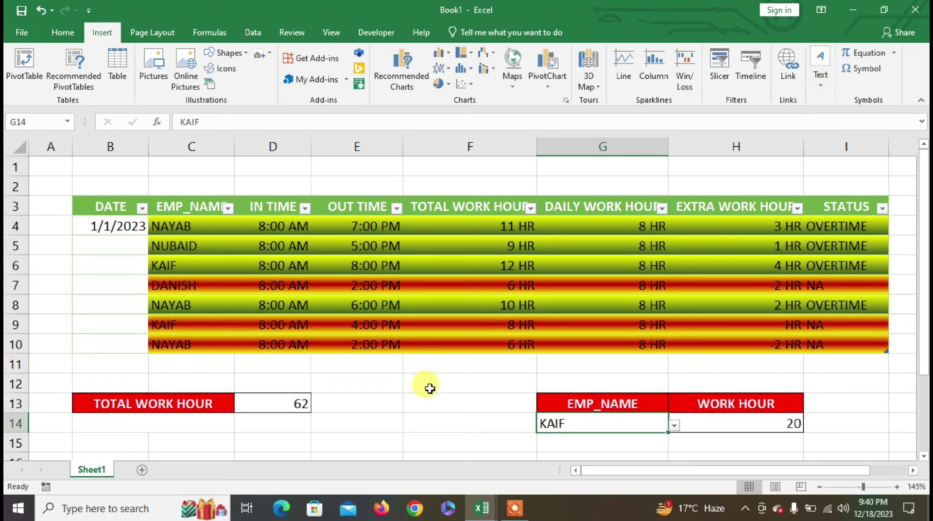
pyautogui.click(401, 383)
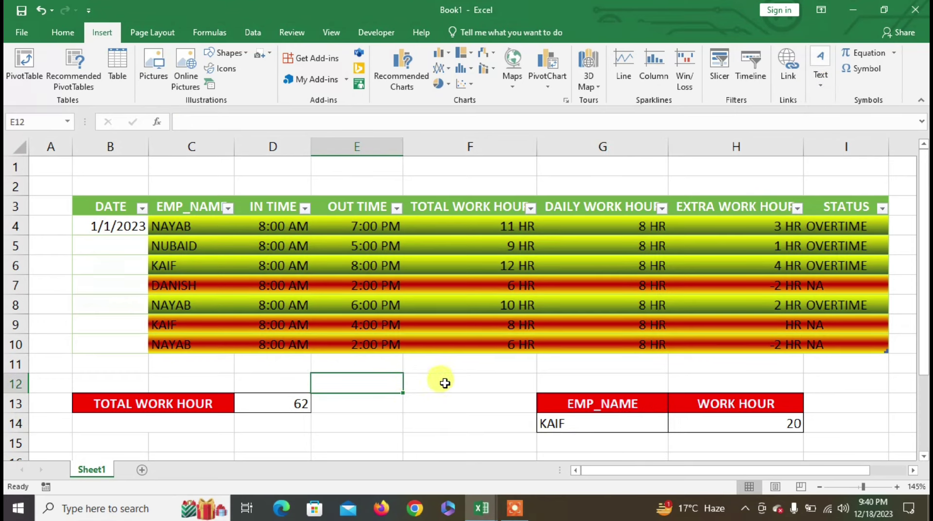
pyautogui.keyDown('ctrl'); pyautogui.scroll(-1, 415, 345); pyautogui.keyUp('ctrl')
pyautogui.click(404, 346)
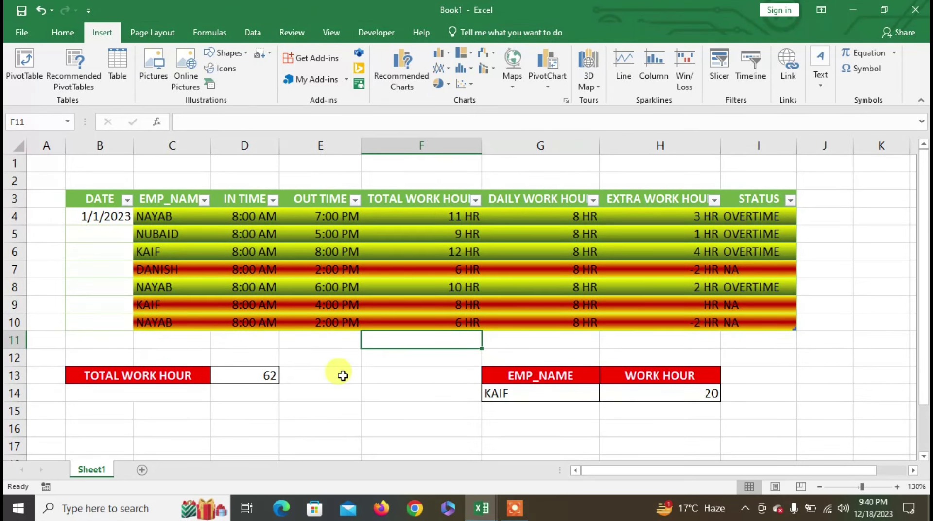
pyautogui.click(340, 357)
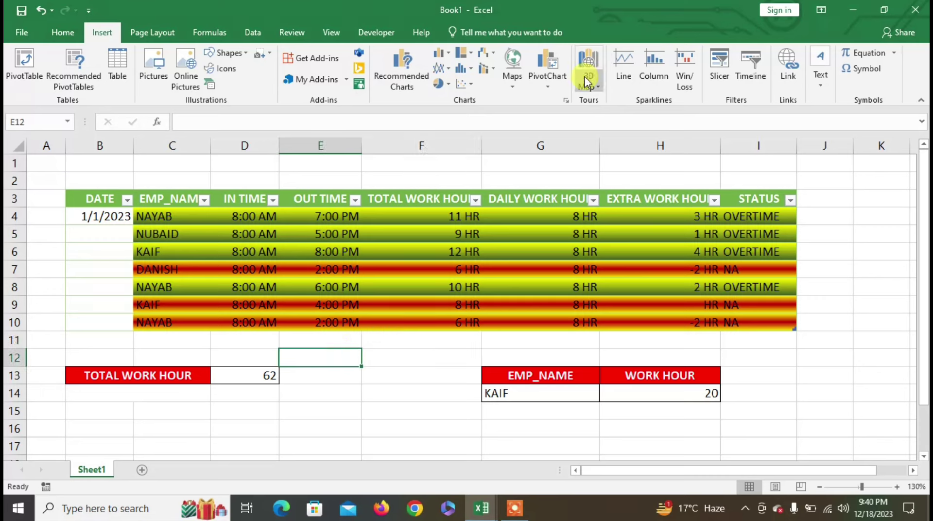
pyautogui.click(722, 86)
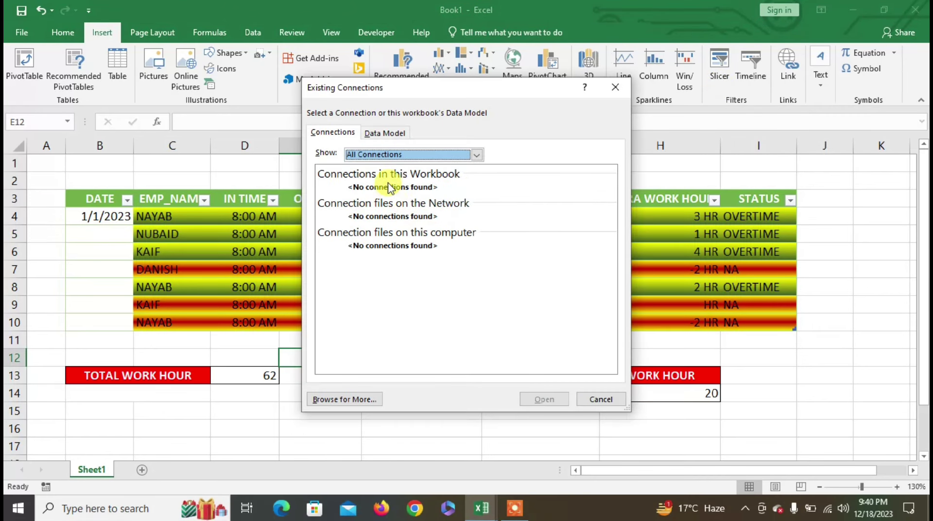
pyautogui.click(585, 399)
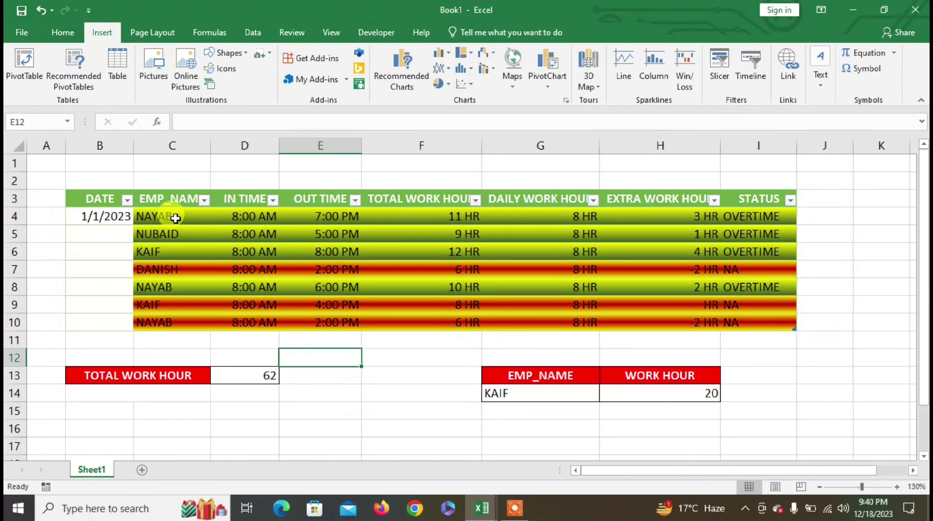
pyautogui.moveTo(176, 219); pyautogui.dragTo(174, 319)
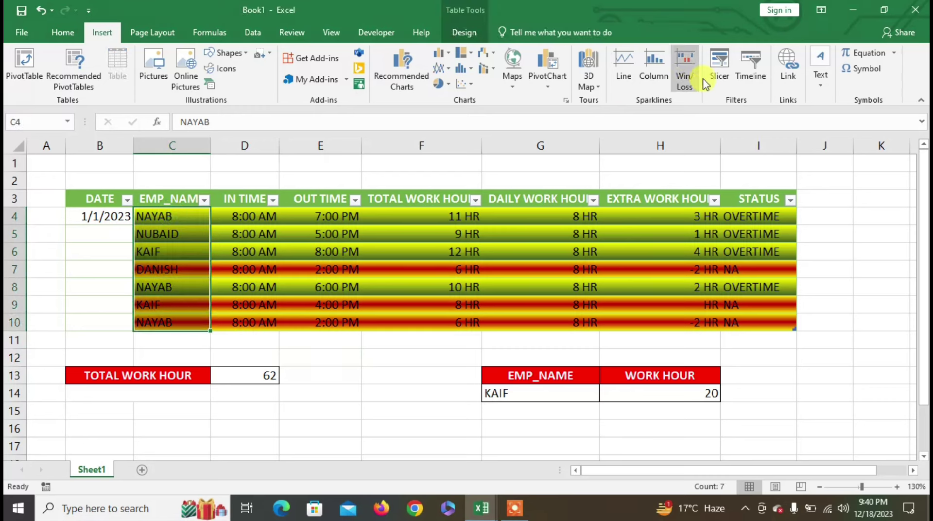
# Insert an EMP_NAME slicer and place it below the table near row 13
pyautogui.click(718, 78)
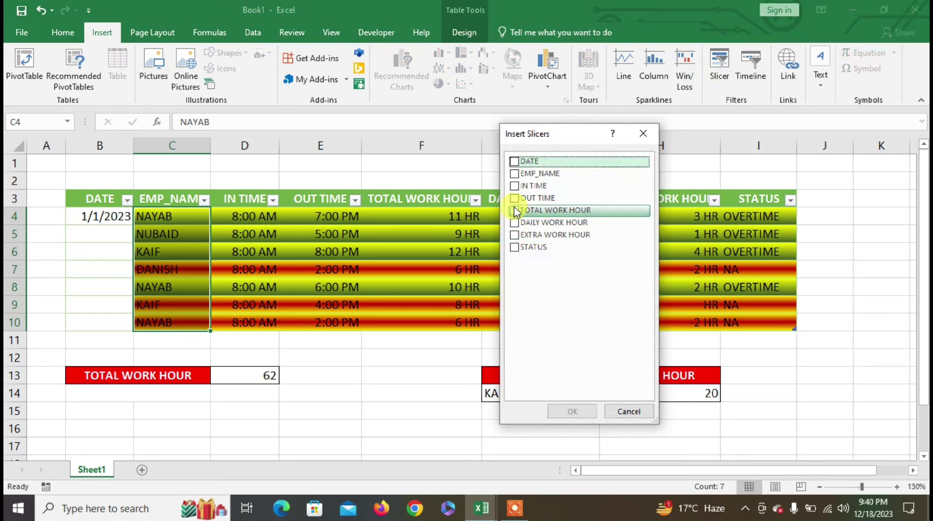
pyautogui.click(514, 174)
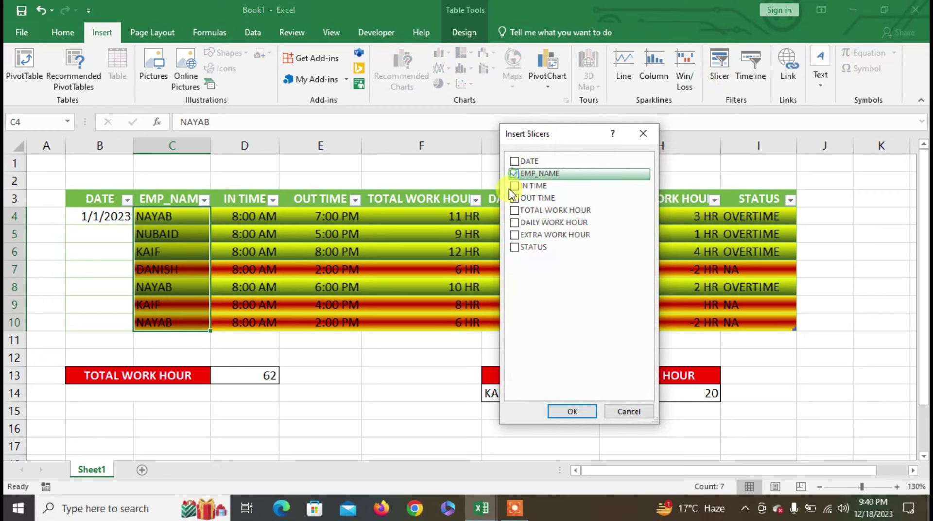
pyautogui.click(569, 413)
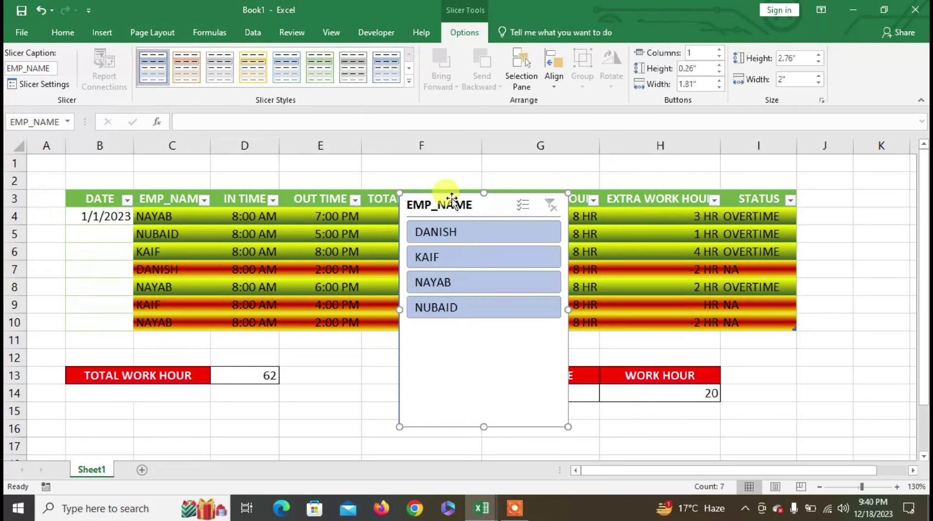
pyautogui.moveTo(447, 201)
pyautogui.mouseDown()
pyautogui.moveTo(373, 252)
pyautogui.moveTo(300, 243)
pyautogui.moveTo(358, 368)
pyautogui.moveTo(339, 343)
pyautogui.mouseUp()
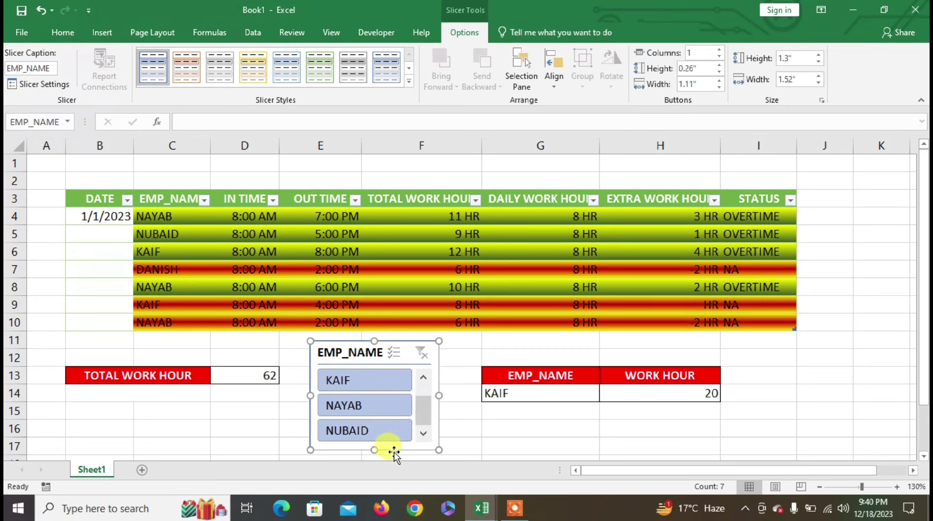
pyautogui.click(505, 430)
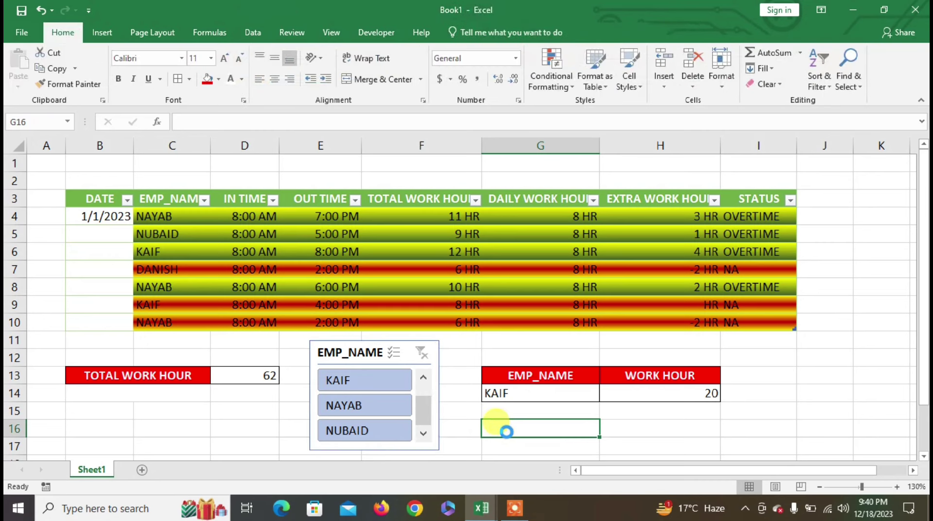
# Filter by NUBAID, NAYAB and KAIF, then enlarge the slicer from its top edge
pyautogui.keyDown('ctrl'); pyautogui.scroll(-3, 505, 431); pyautogui.keyUp('ctrl')
pyautogui.click(265, 329)
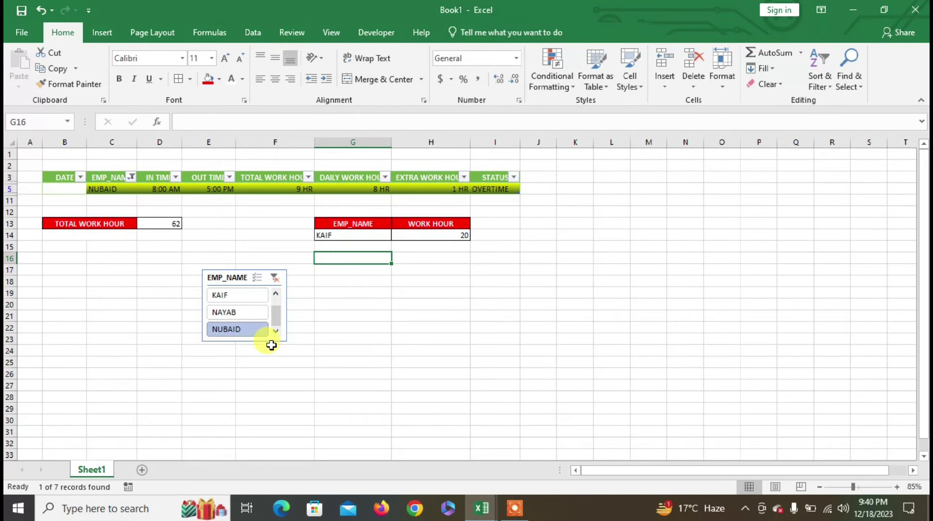
pyautogui.click(236, 315)
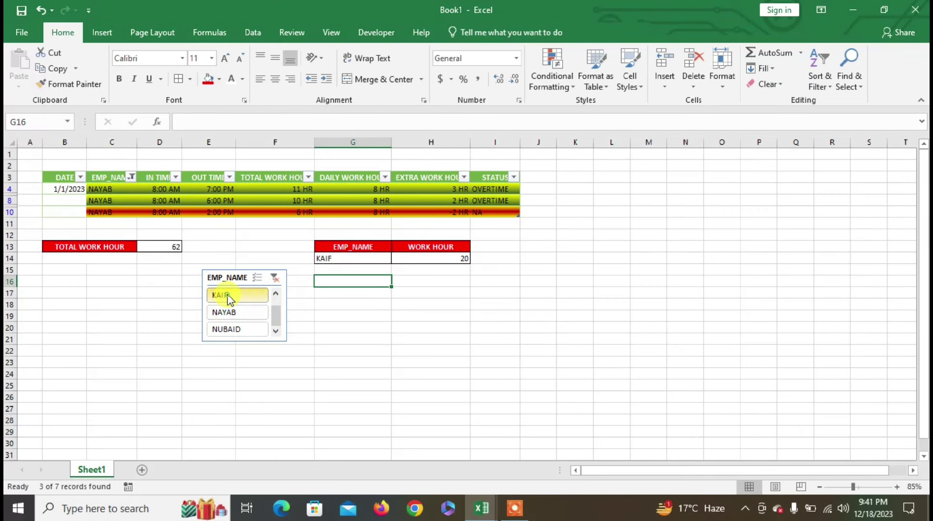
pyautogui.click(229, 295)
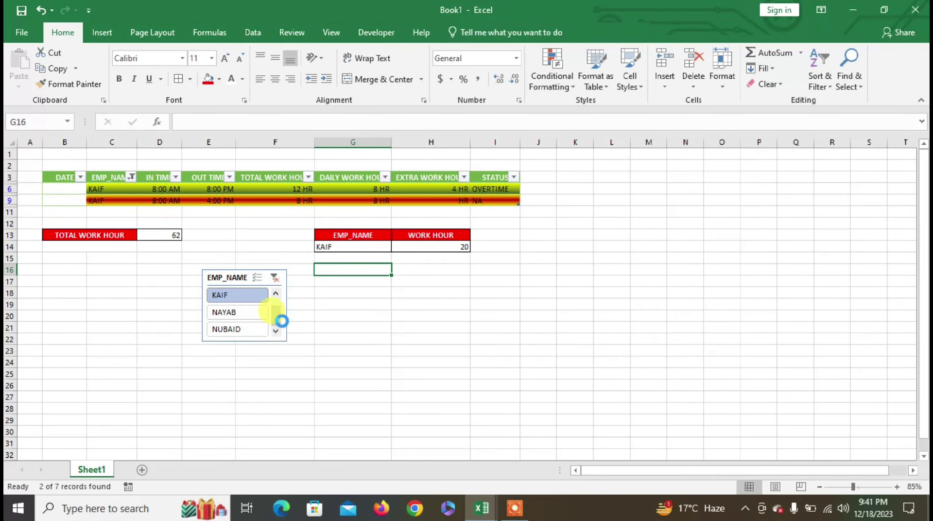
pyautogui.scroll(2, 281, 321)
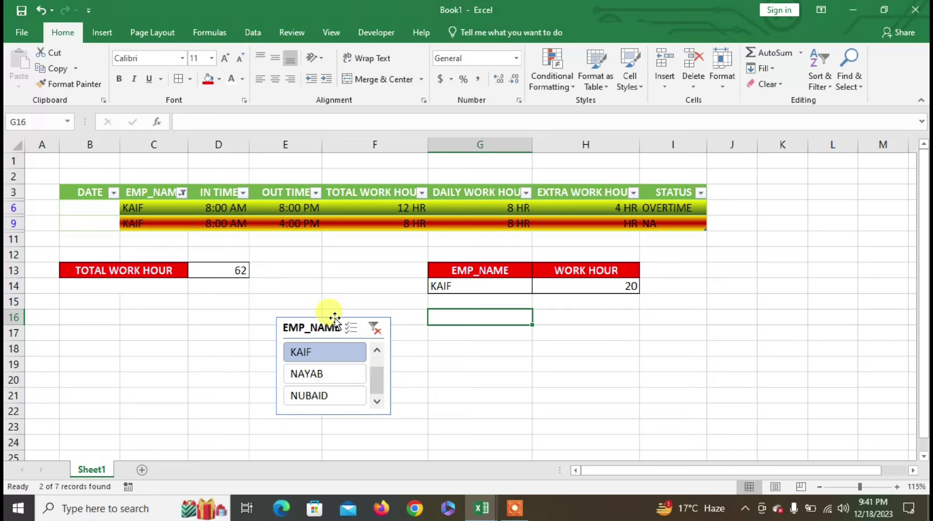
pyautogui.click(334, 317)
pyautogui.moveTo(333, 318); pyautogui.dragTo(333, 270)
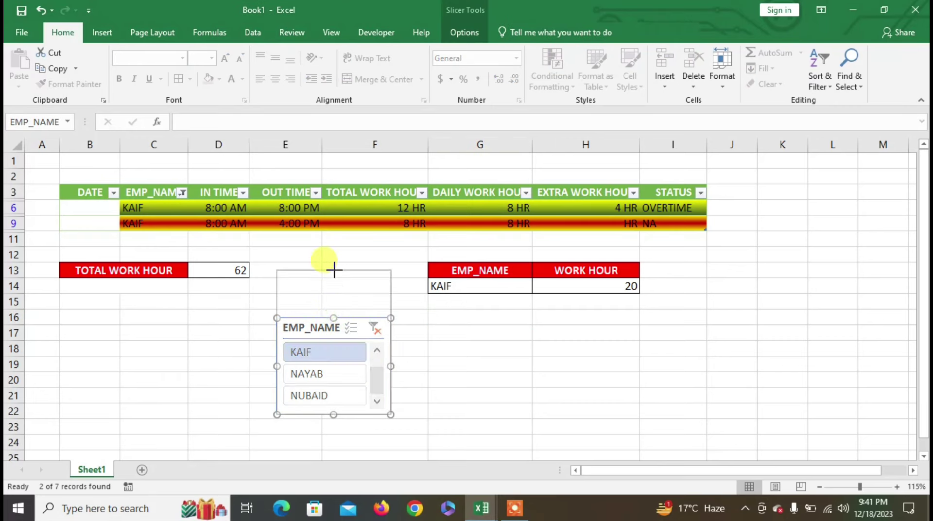
# Cycle the slicer through DANISH, KAIF, NAYAB and NUBAID, ending on NUBAID's single row
pyautogui.click(325, 314)
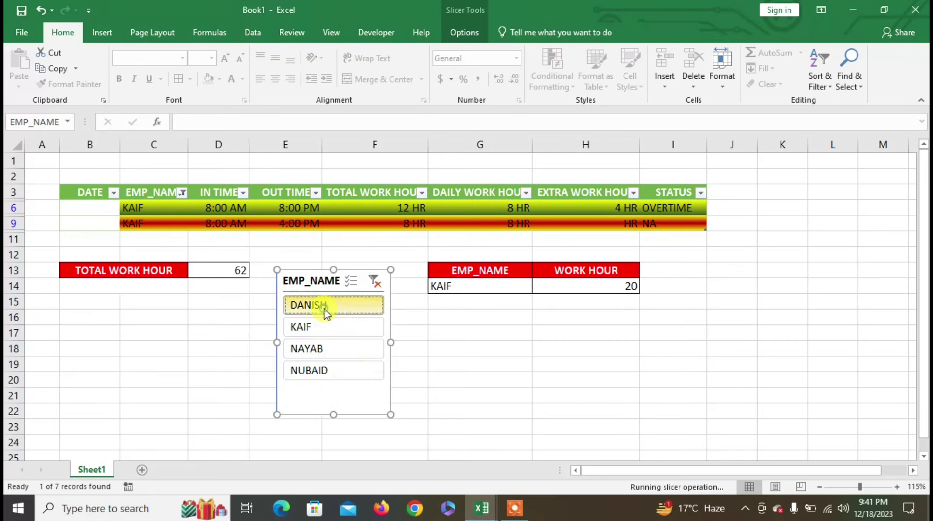
pyautogui.click(321, 327)
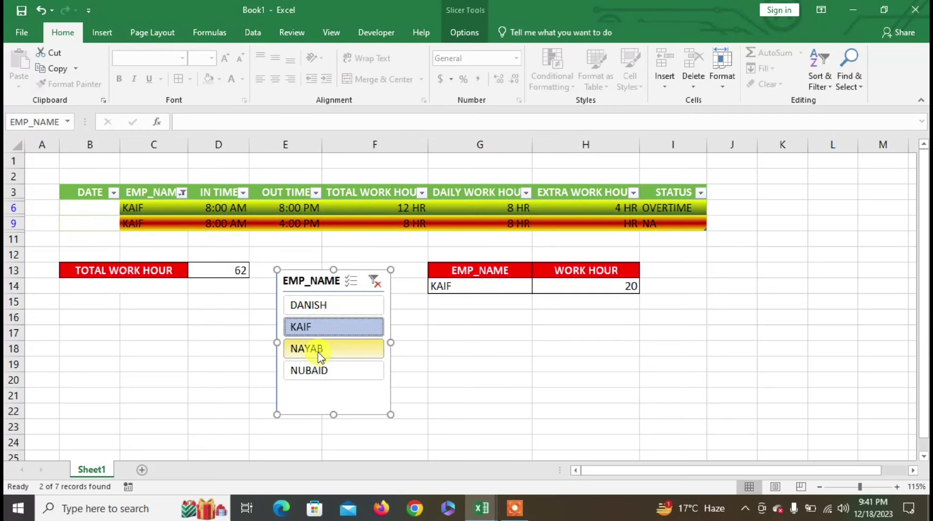
pyautogui.click(318, 350)
pyautogui.click(319, 373)
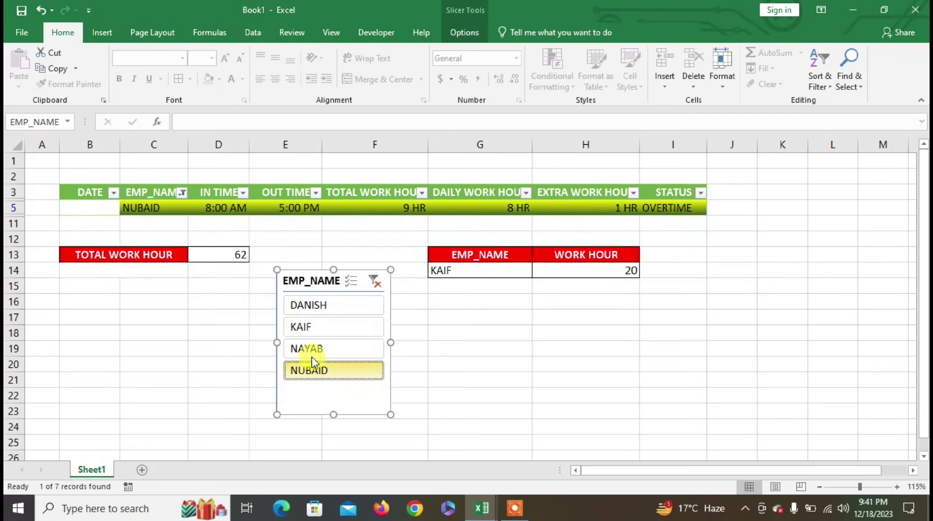
pyautogui.click(308, 350)
pyautogui.click(307, 330)
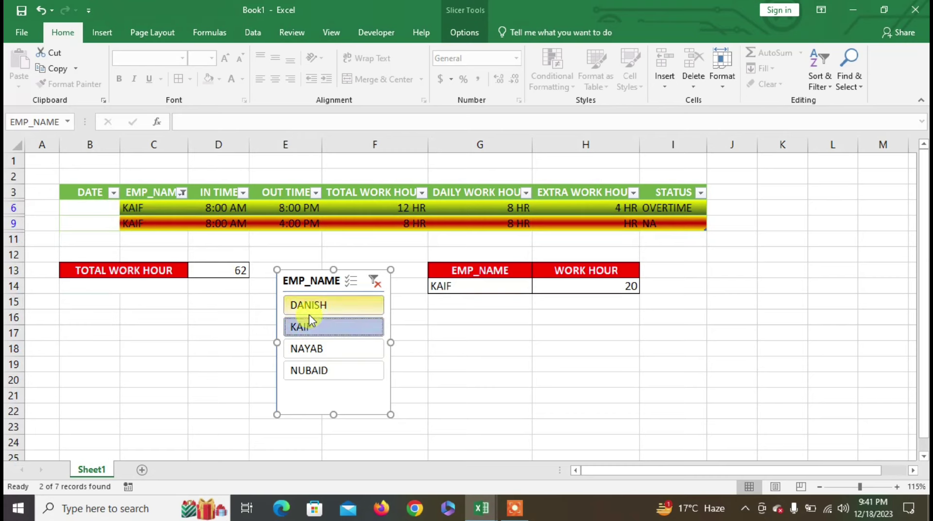
pyautogui.click(314, 311)
pyautogui.click(313, 327)
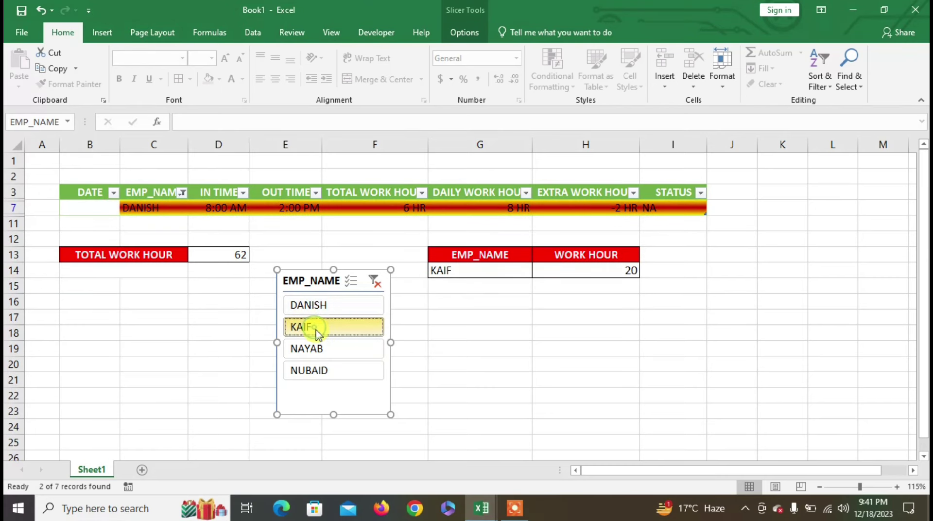
pyautogui.click(319, 352)
pyautogui.click(323, 371)
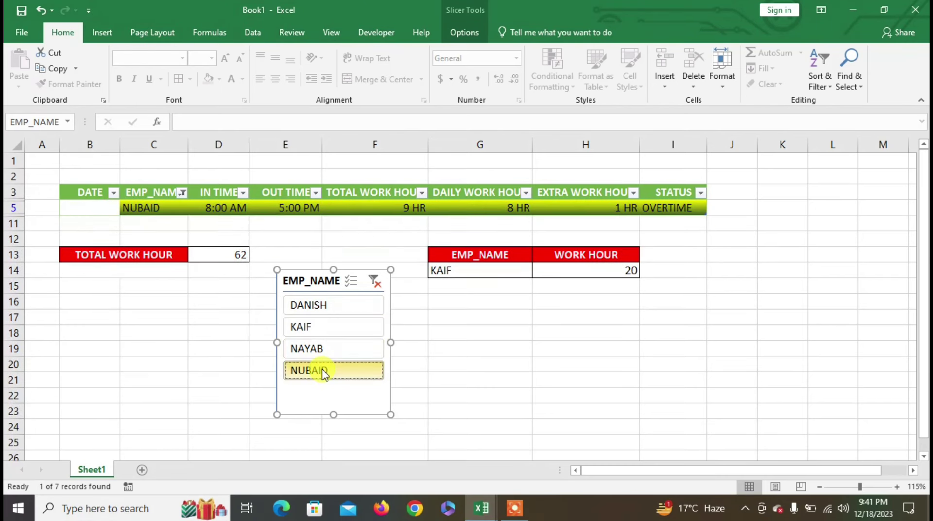